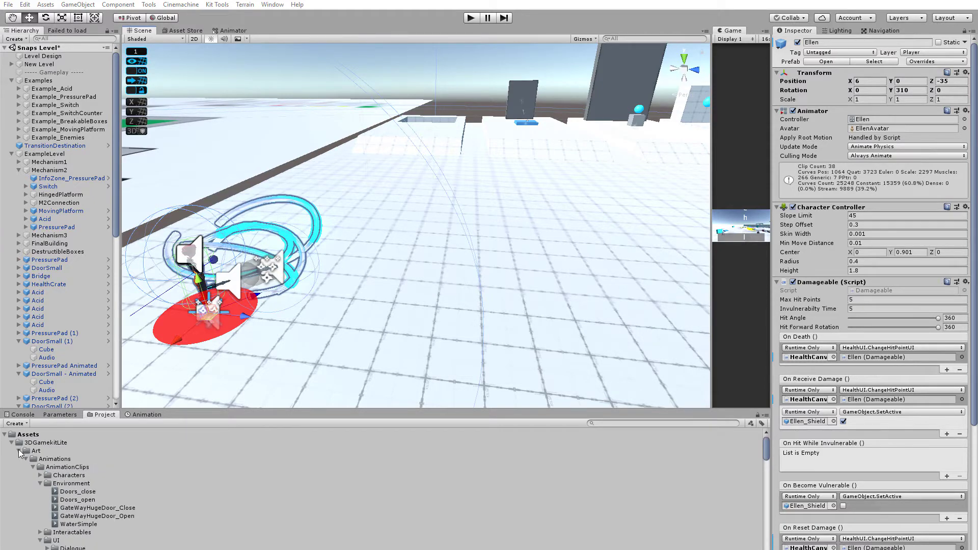
Place the Deck_Door_02_snaps002 prefab from the SciFi_Industrial Structure Doors_Windows folder into the scene.
left_click(12, 442)
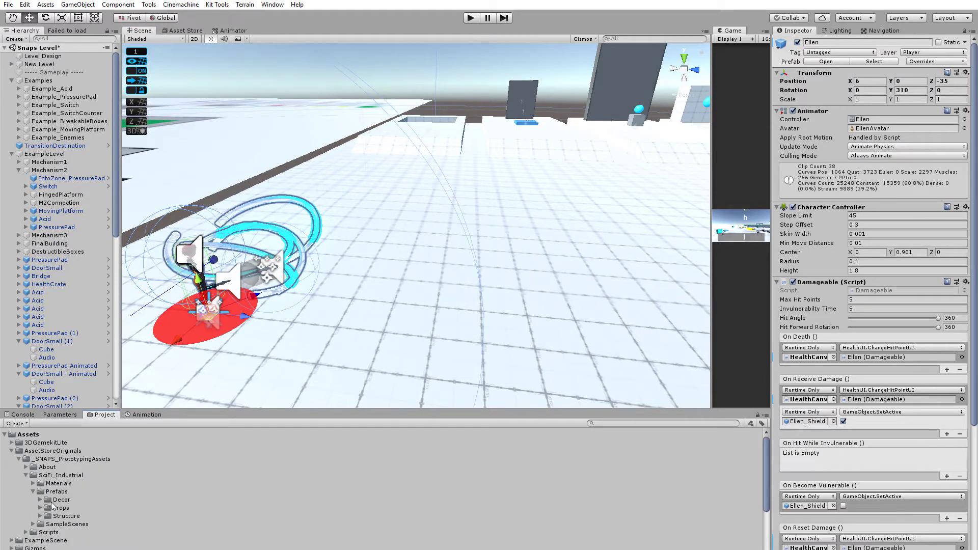
left_click(45, 459)
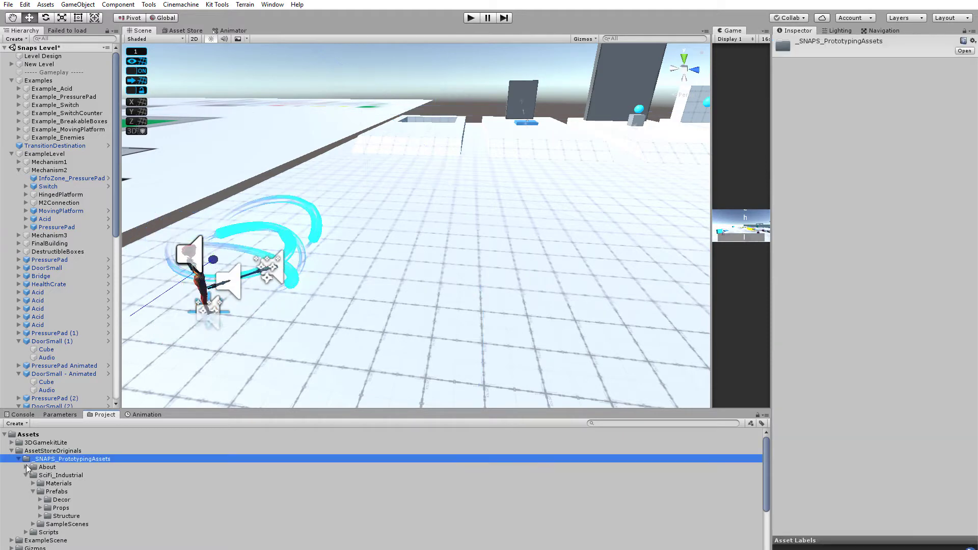
left_click(59, 501)
double_click(60, 517)
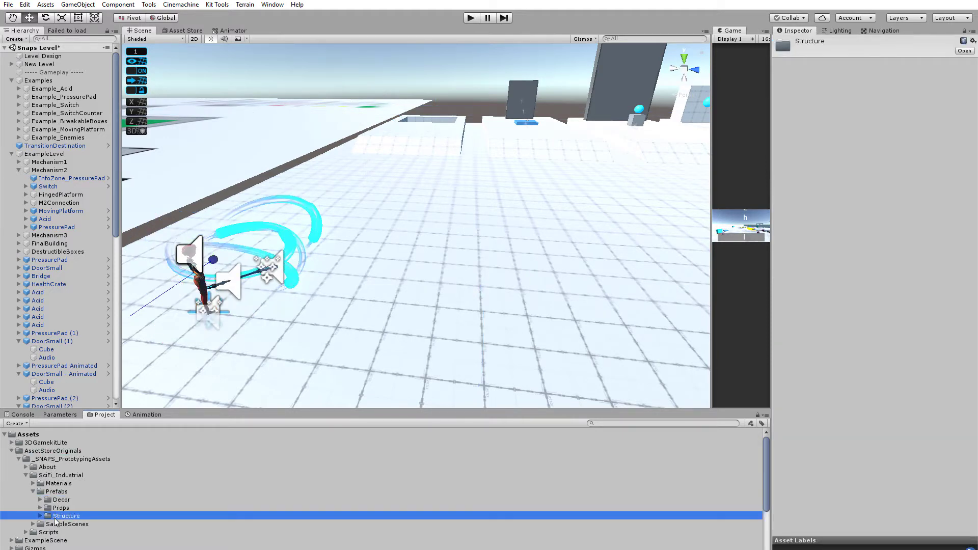
scroll(71, 524, "down", 2)
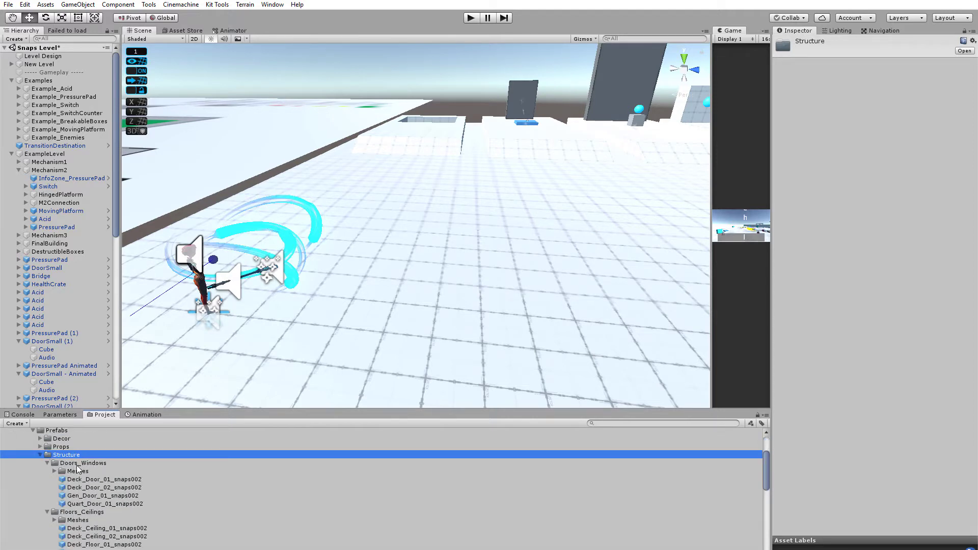
left_click(84, 489)
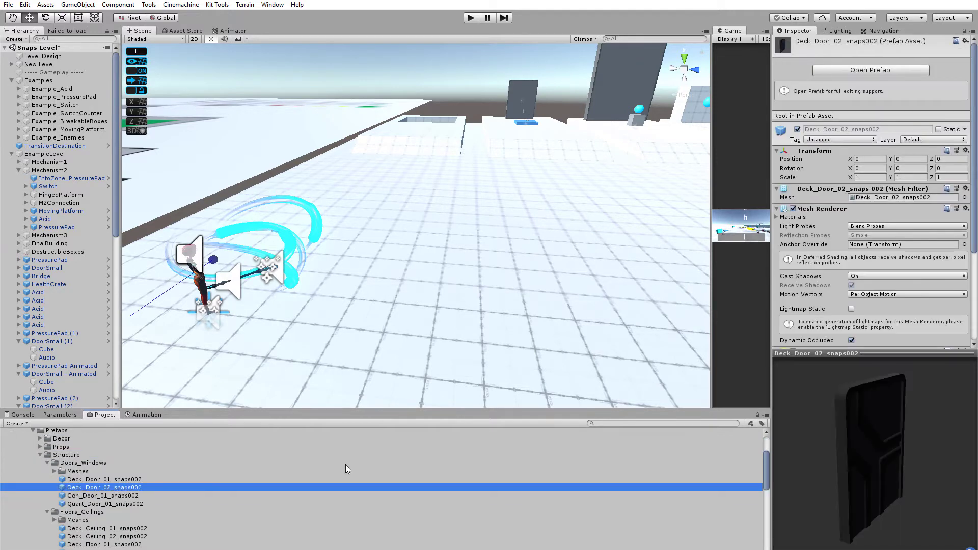
left_click_drag(887, 499, 861, 496)
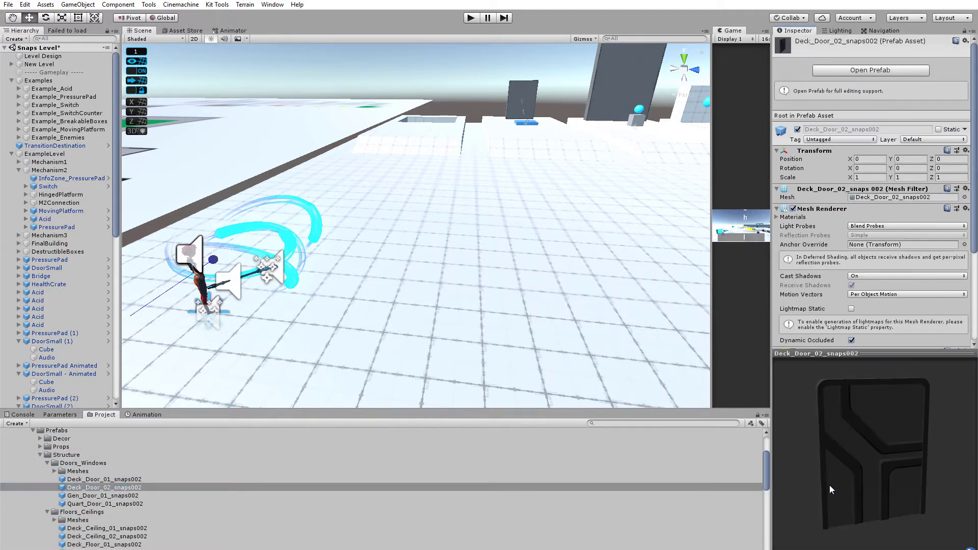
left_click(116, 490)
left_click_drag(116, 490, 422, 262)
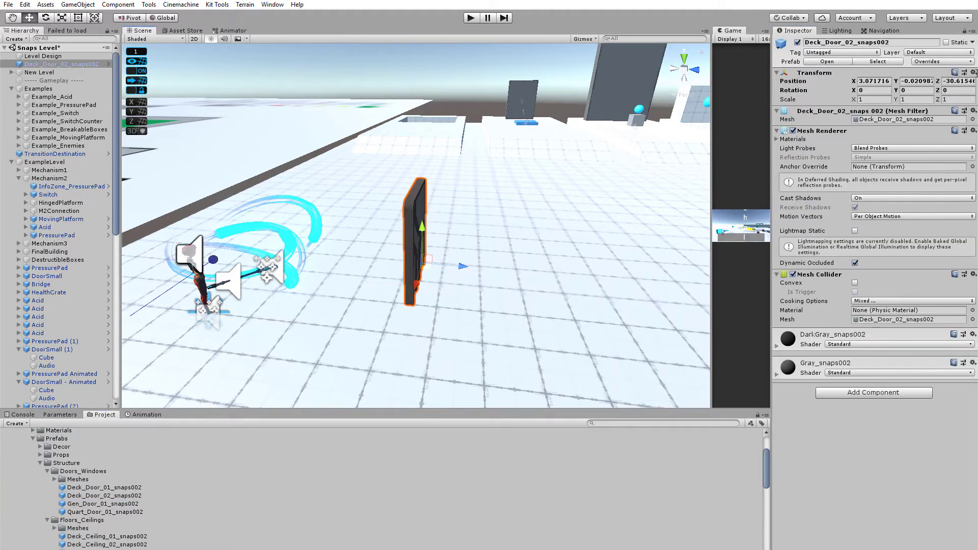
Reset the placed door's transform so it sits at the world origin, and focus on it.
left_click(973, 72)
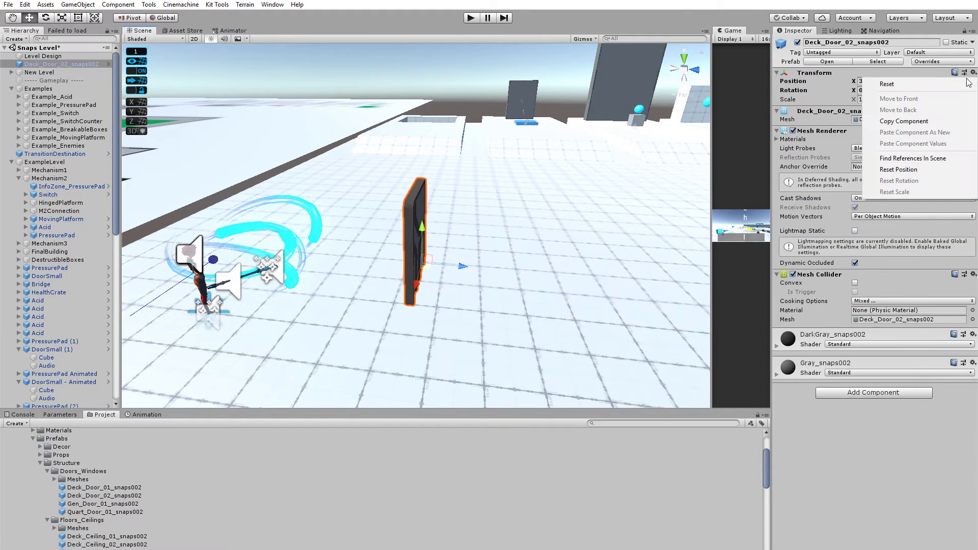
left_click(835, 83)
key("f")
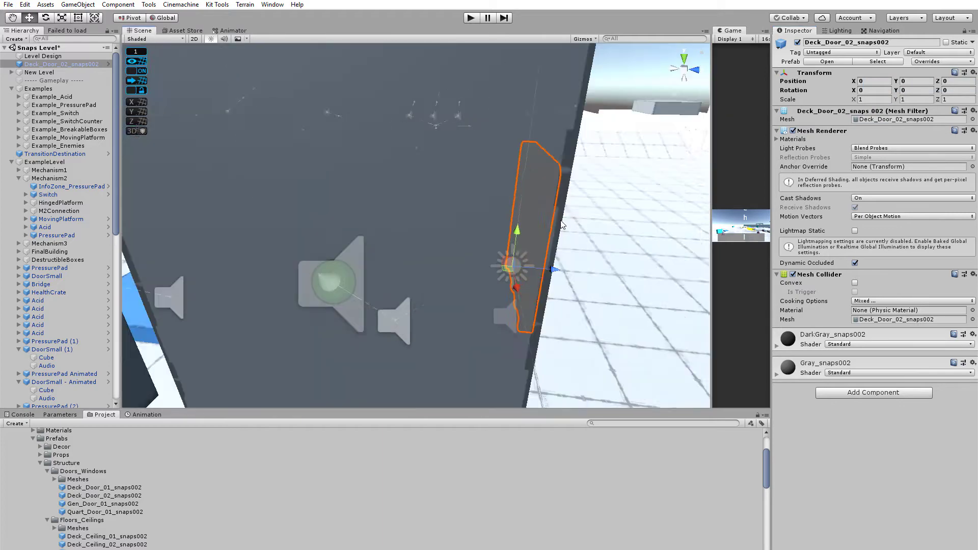
left_click_drag(561, 220, 40, 222, "alt")
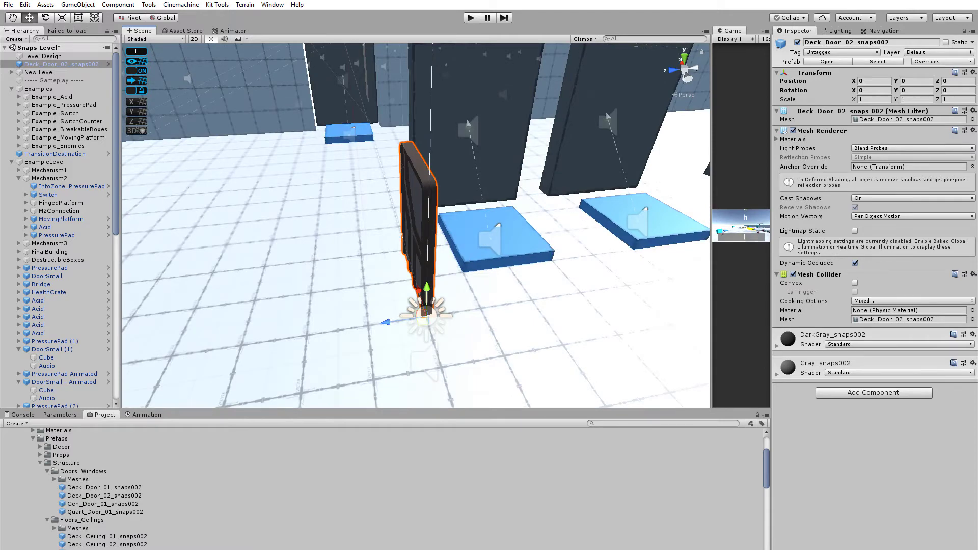
Select the two nearby plain doors with their blue pressure pads and move them together away from the new door.
scroll(450, 207, "down", 5)
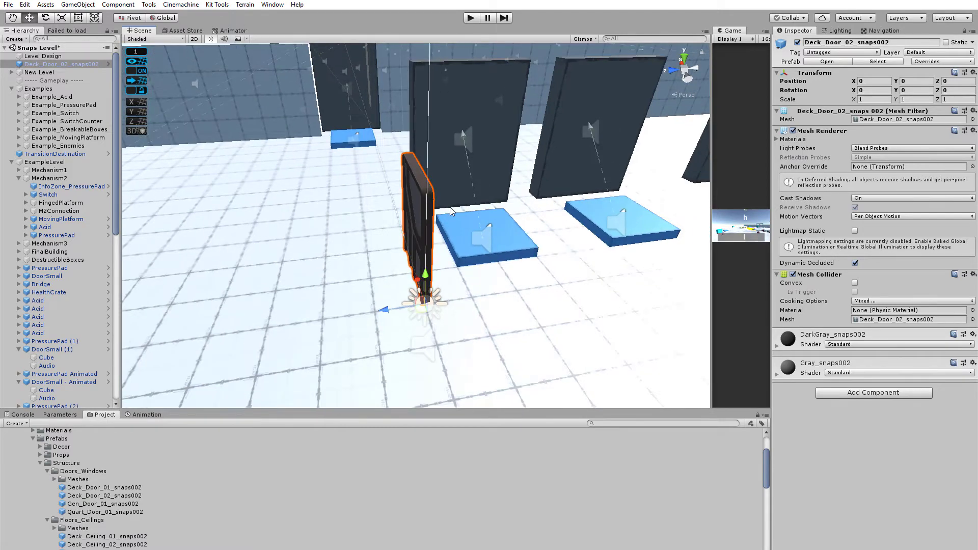
middle_click_drag(478, 216, 473, 240)
left_click_drag(473, 240, 459, 260, "alt")
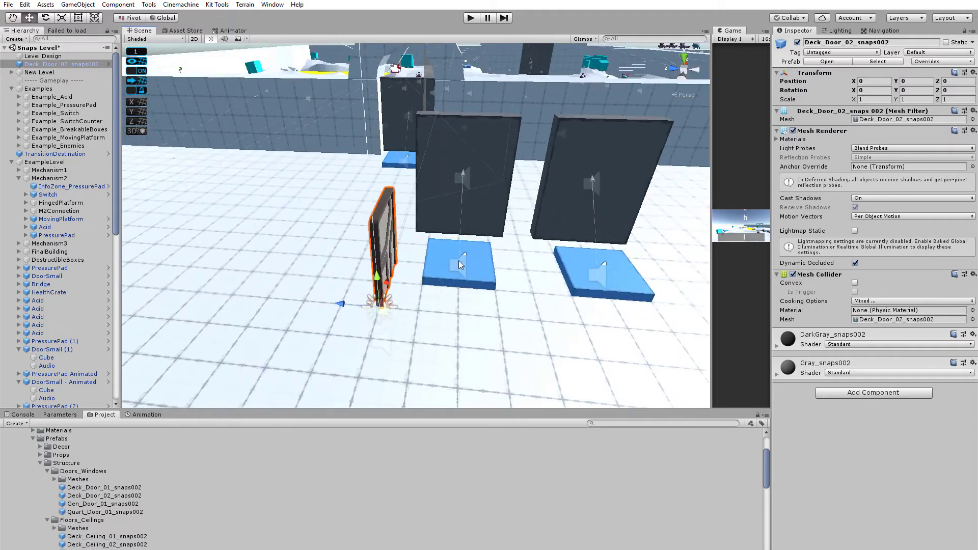
left_click(458, 260)
left_click(494, 164, "shift")
left_click(582, 162)
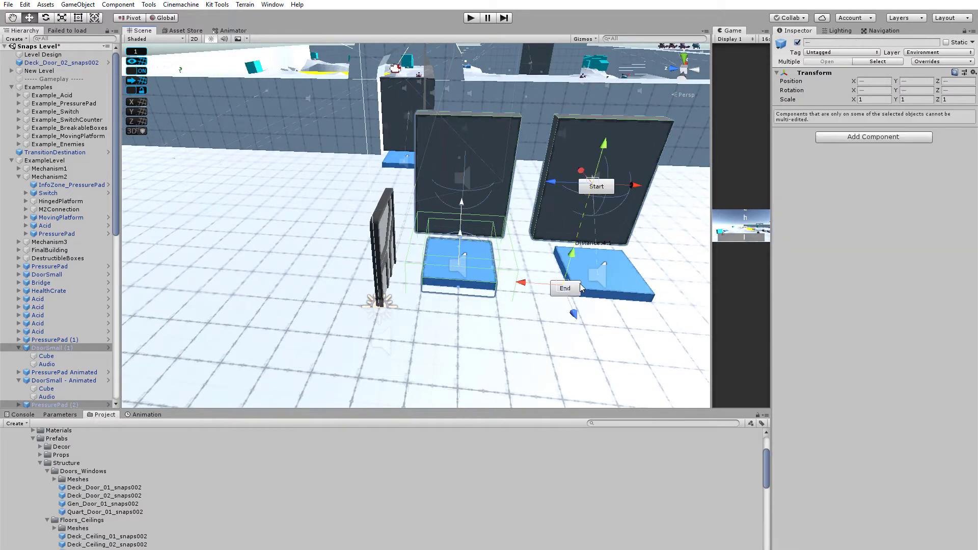
left_click(611, 278, "shift")
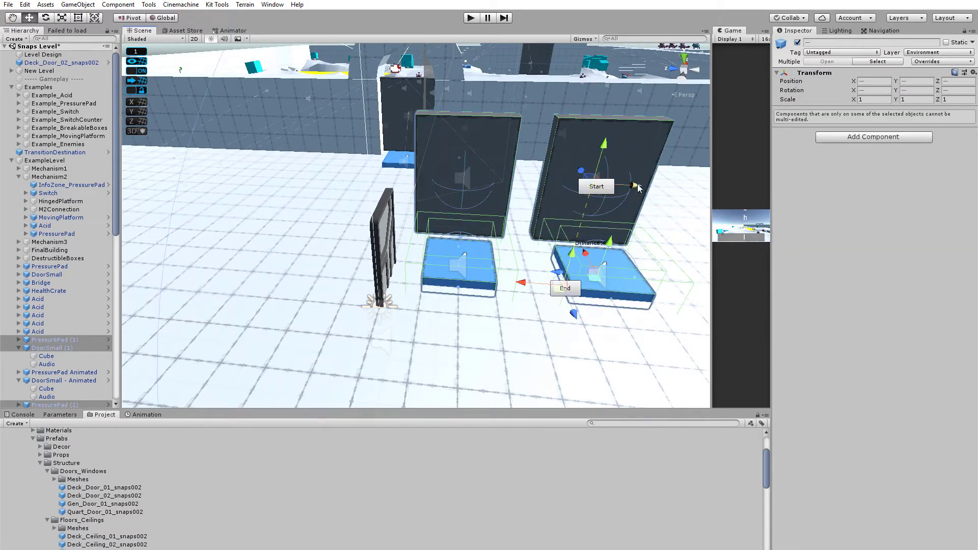
left_click_drag(522, 283, 925, 247)
scroll(372, 267, "up", 1)
Rename the Deck_Door_02_snaps002 object in the scene to AutoDoorModel.
left_click(369, 228)
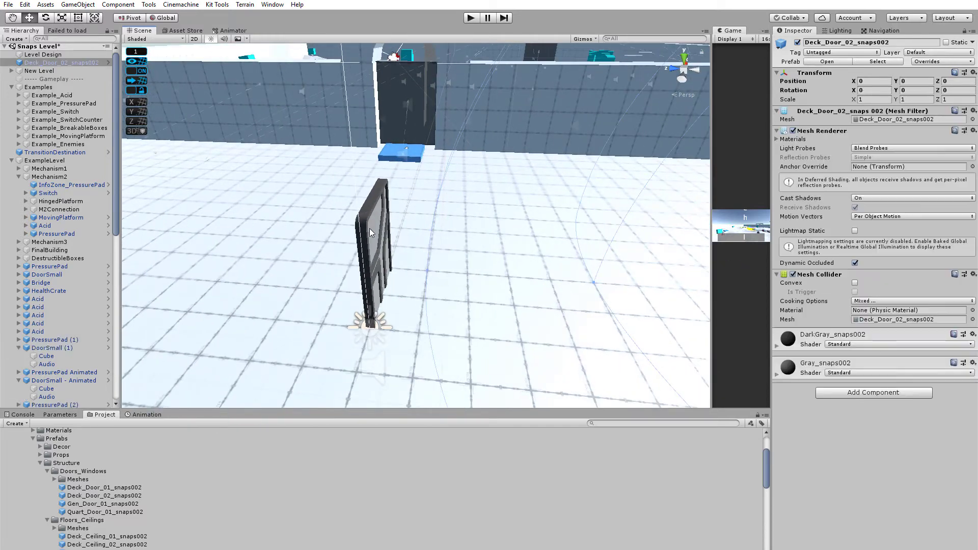
left_click_drag(369, 228, 229, 203, "alt")
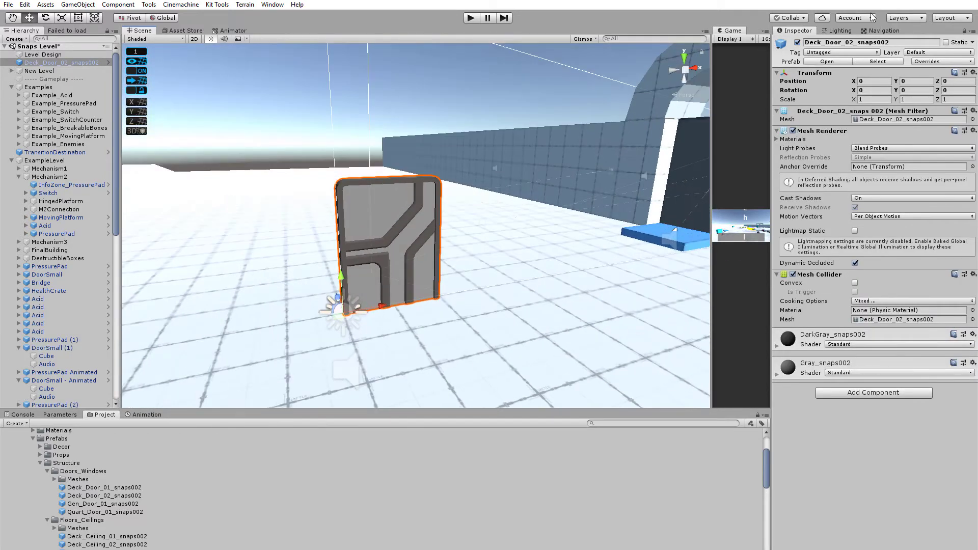
left_click(908, 42)
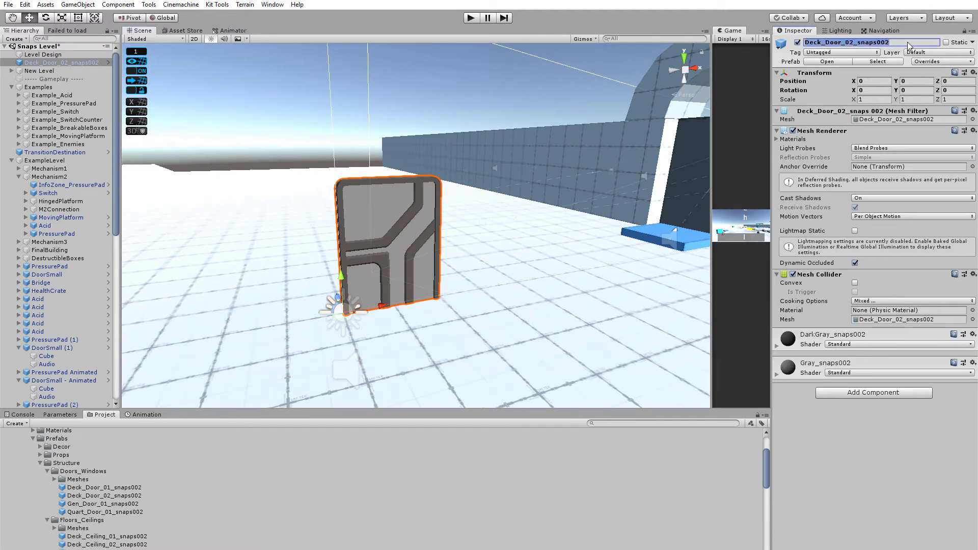
key("BackSpace")
type("Au")
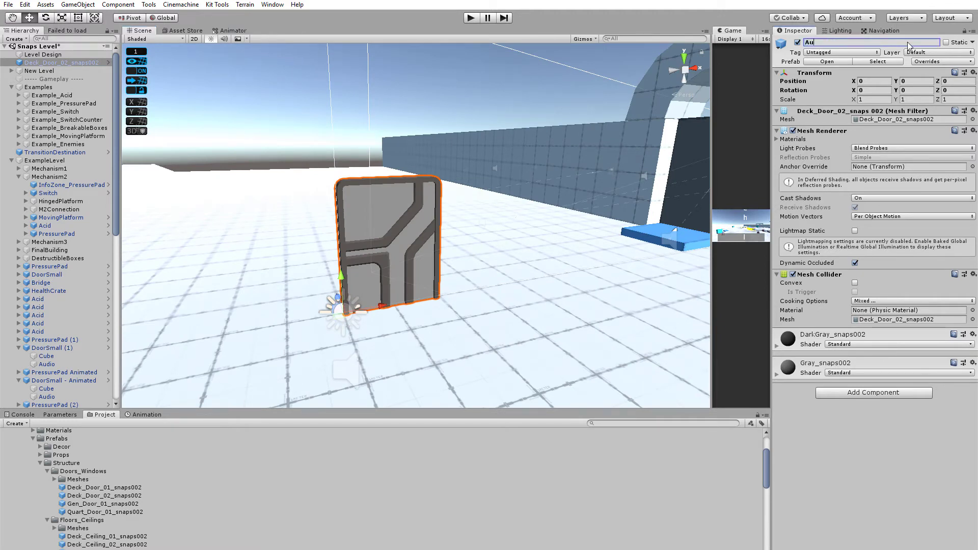
type("toDoorModel")
key("Return")
scroll(33, 71, "up", 1)
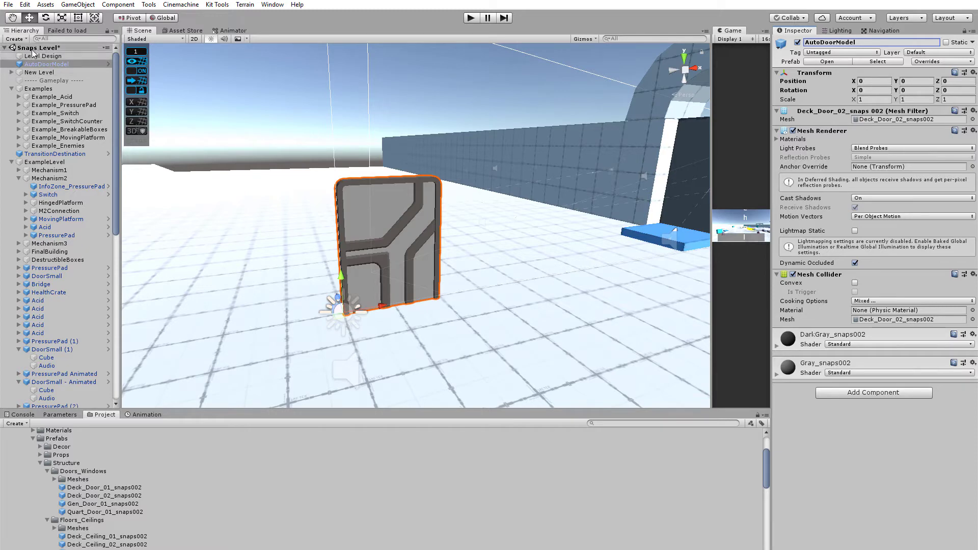
Create an empty game object with its transform reset and name it Auto_Door.
left_click(77, 4)
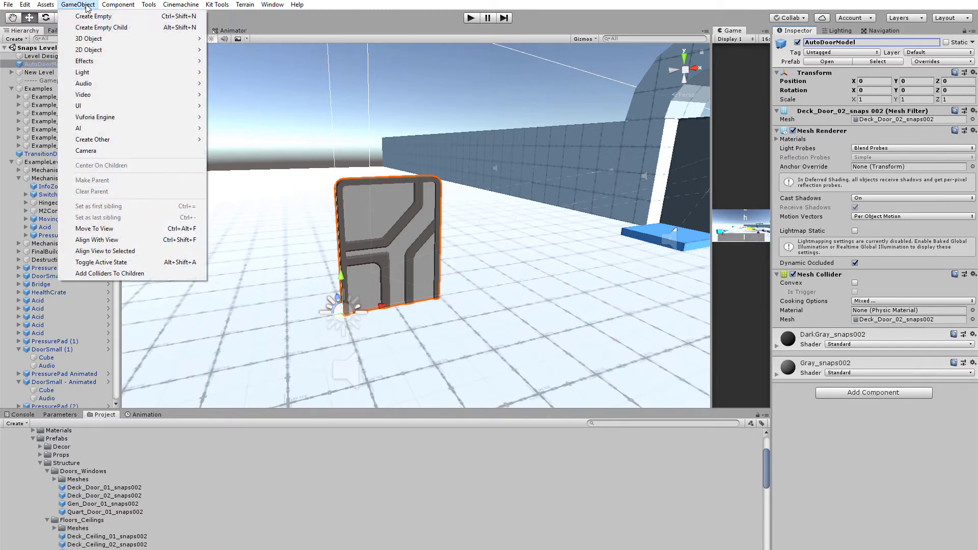
left_click(88, 17)
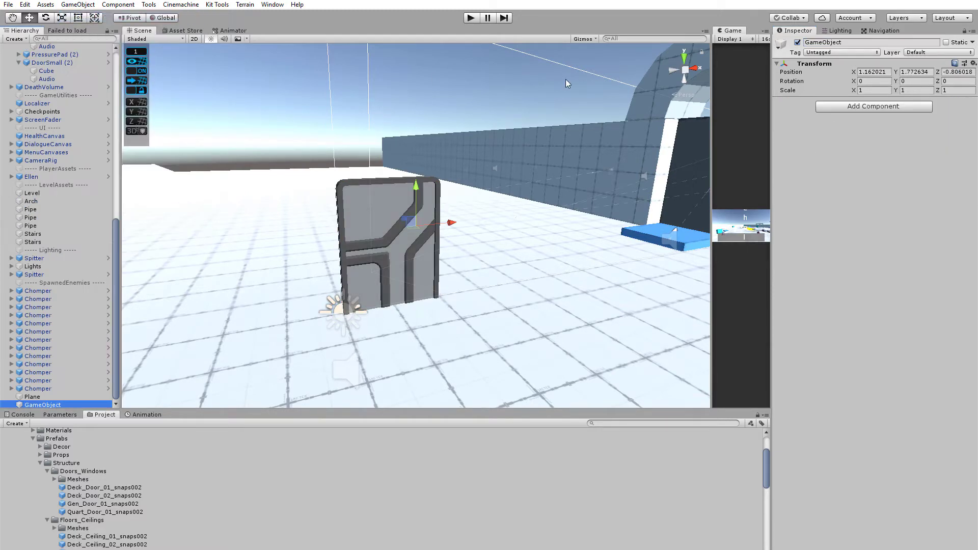
left_click(974, 63)
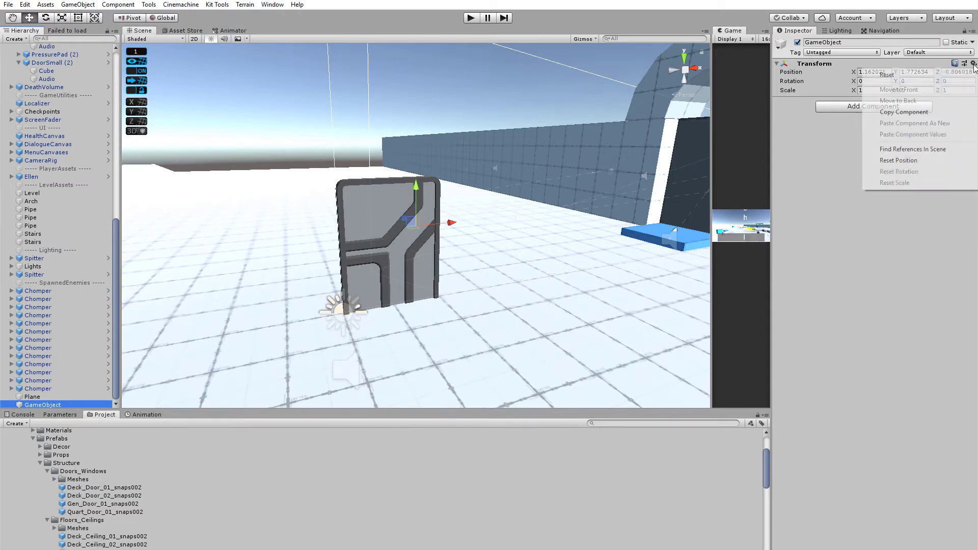
left_click(924, 72)
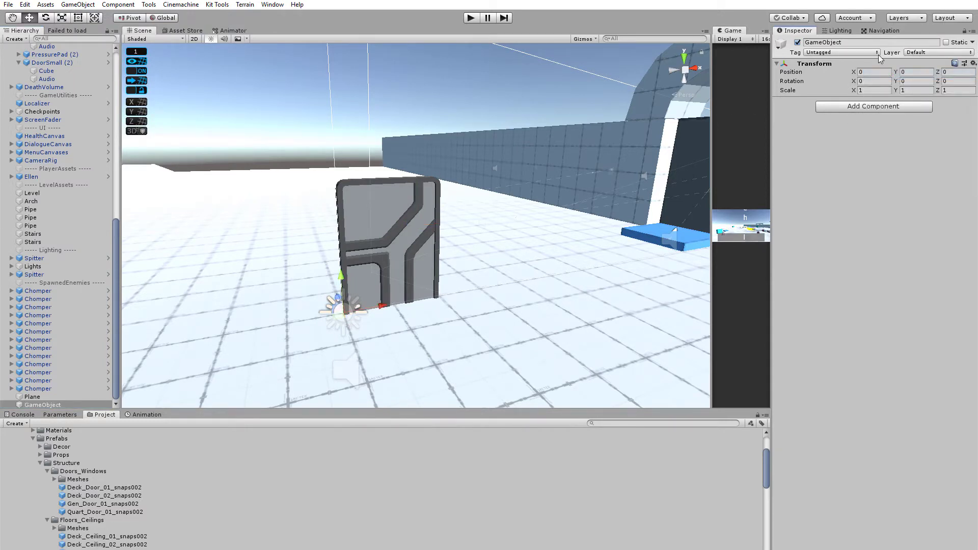
left_click(860, 41)
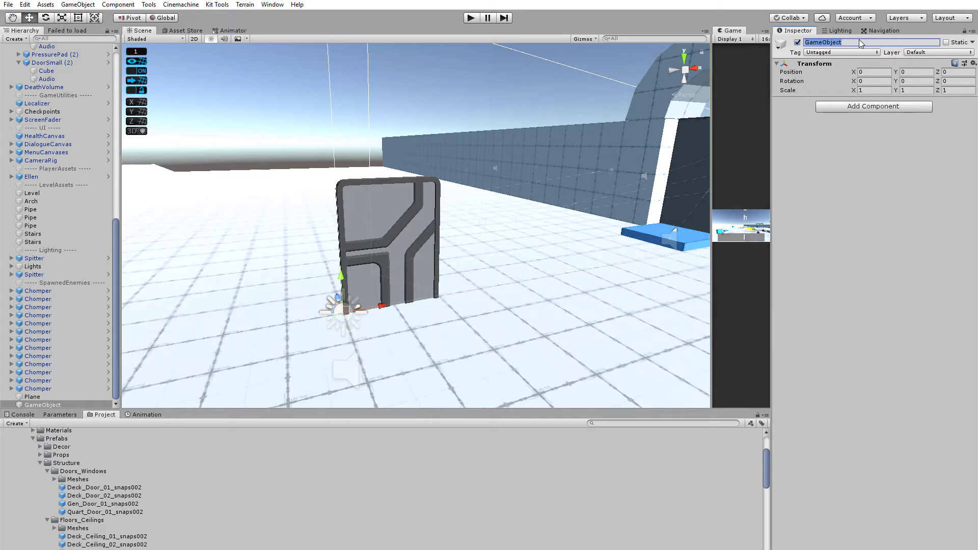
type("Auto_Door")
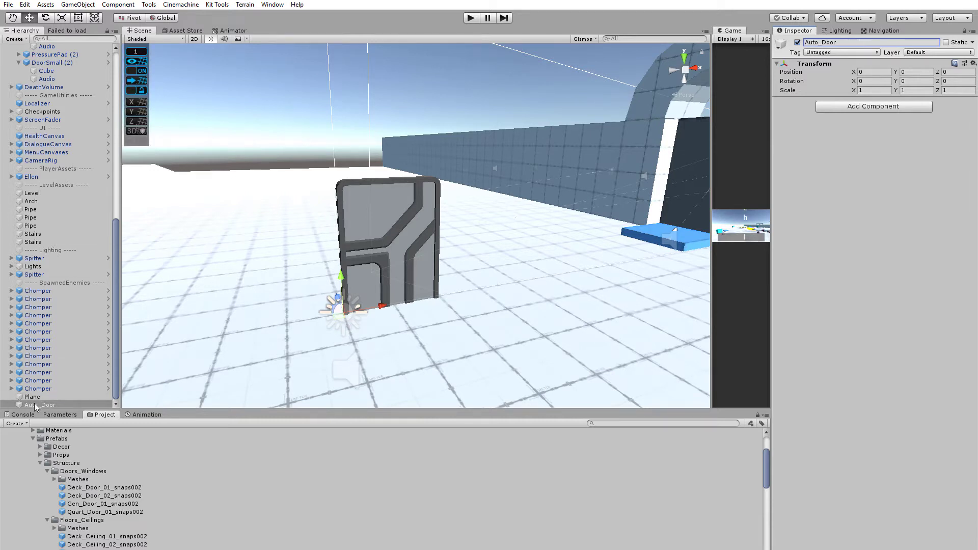
Move Auto_Door to the top of the hierarchy and make AutoDoorModel its child.
left_click_drag(36, 406, 48, 58)
left_click(43, 72)
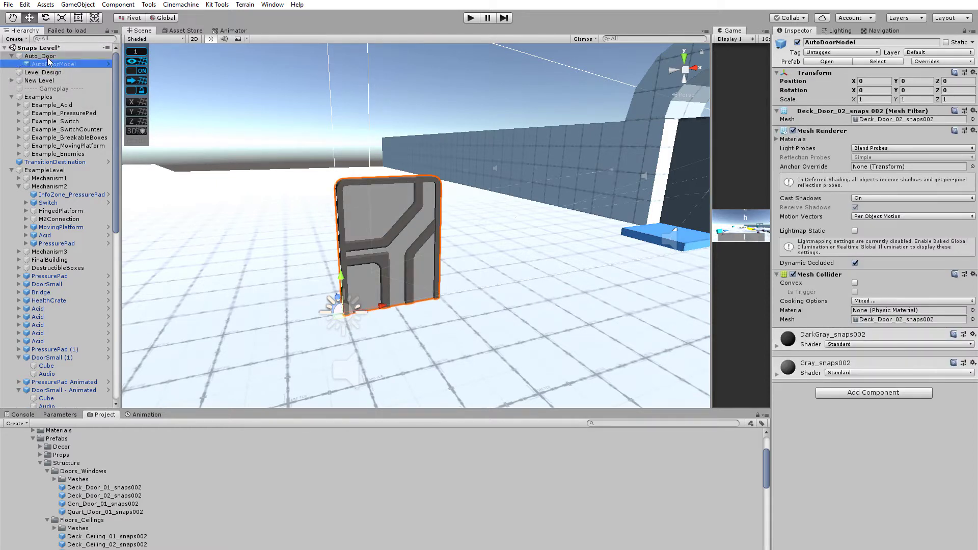
left_click(48, 58)
left_click(49, 64)
left_click(46, 57)
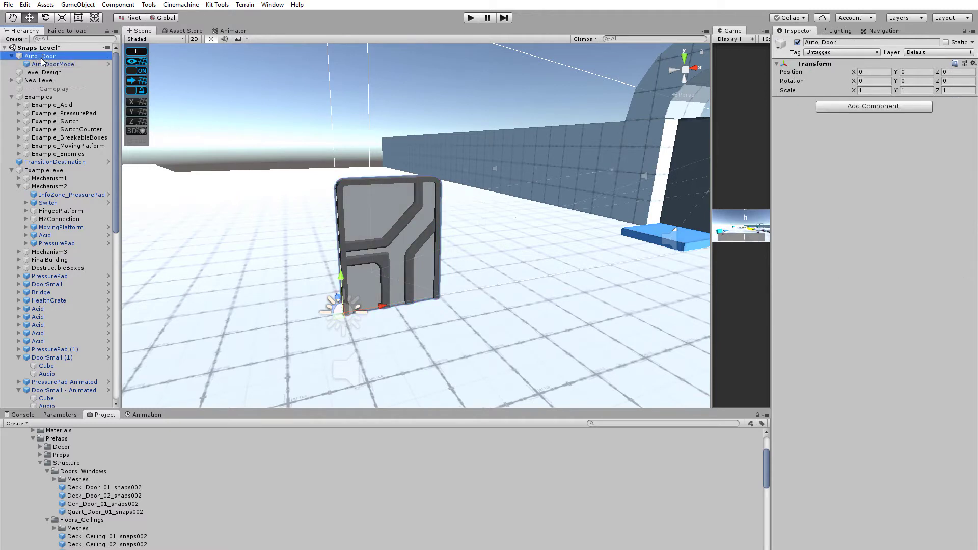
Assign AutoDoorModel to the Environment layer.
left_click(51, 64)
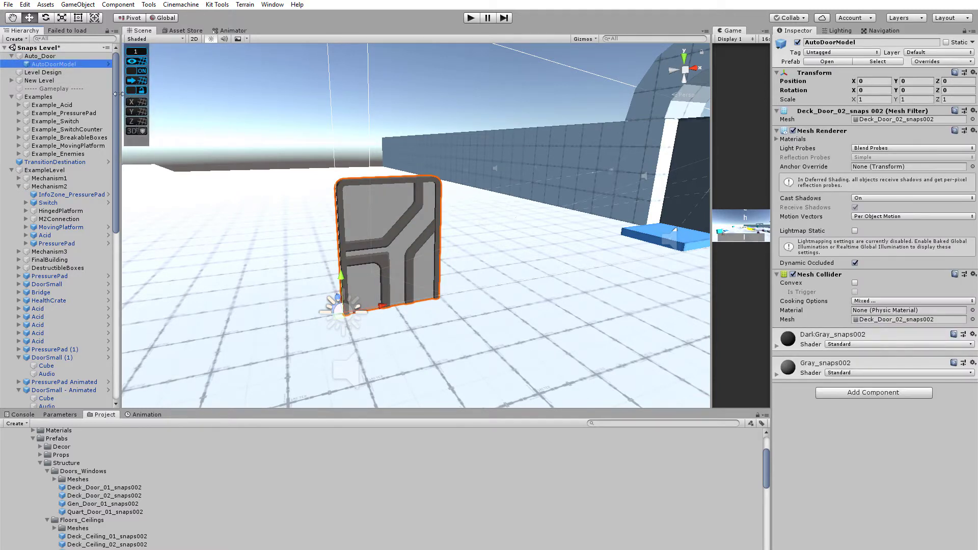
left_click(920, 54)
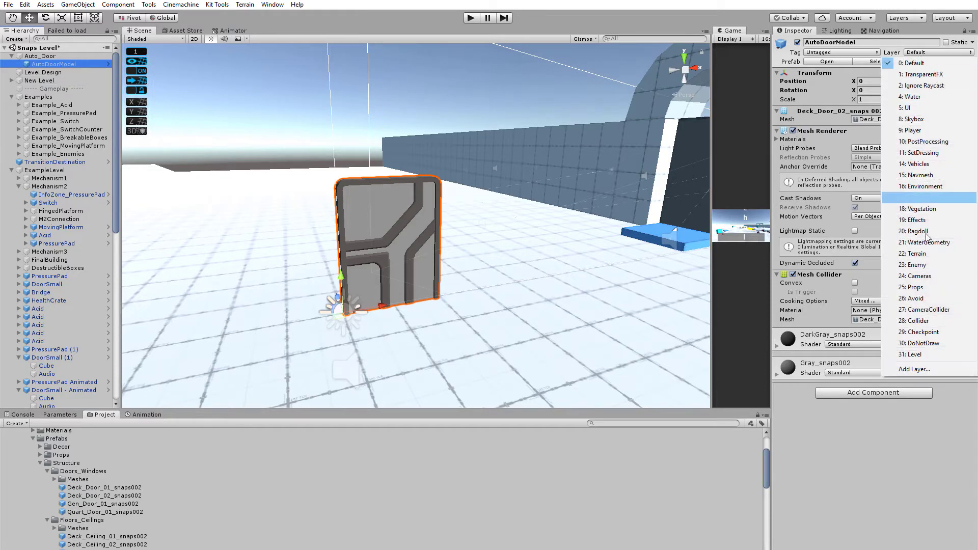
left_click(922, 187)
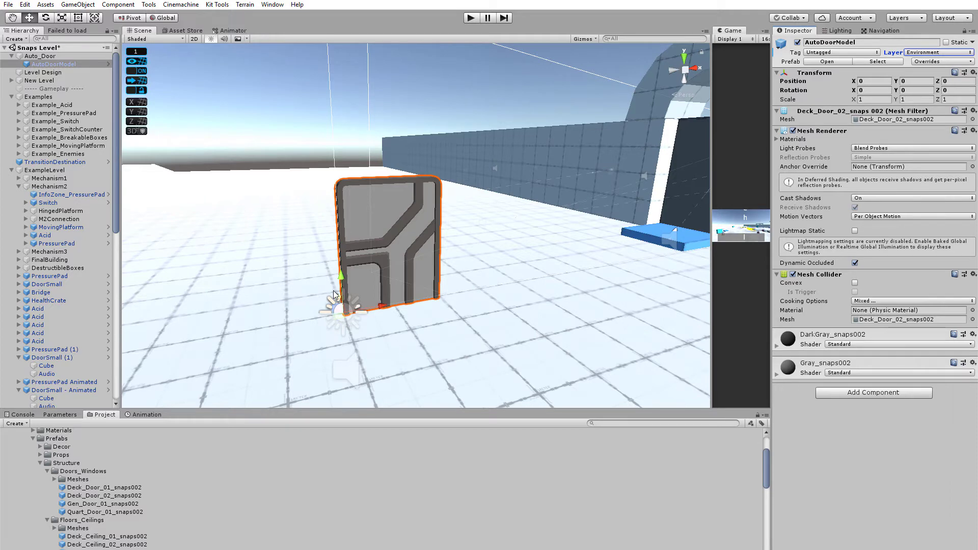
scroll(373, 303, "down", 4)
scroll(373, 301, "up", 4)
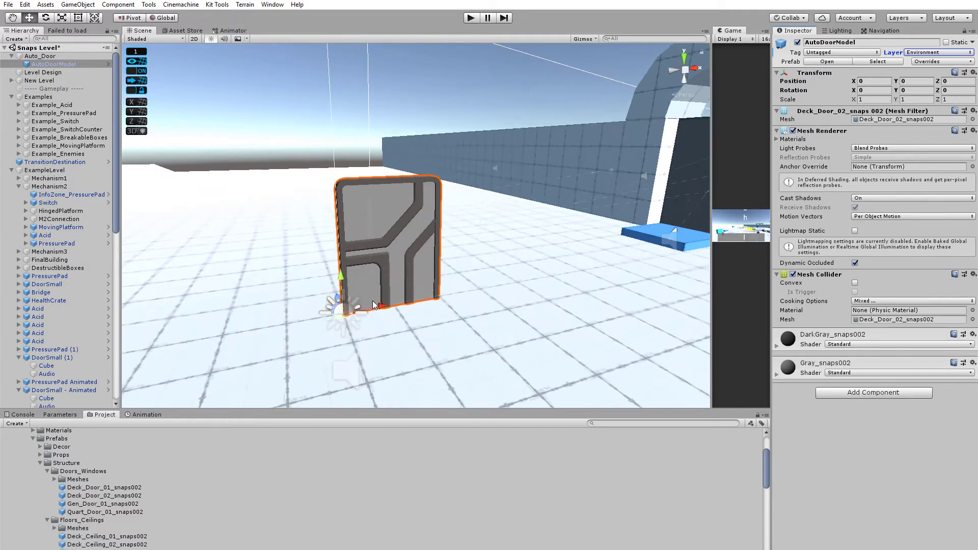
left_click_drag(373, 302, 445, 317, "alt")
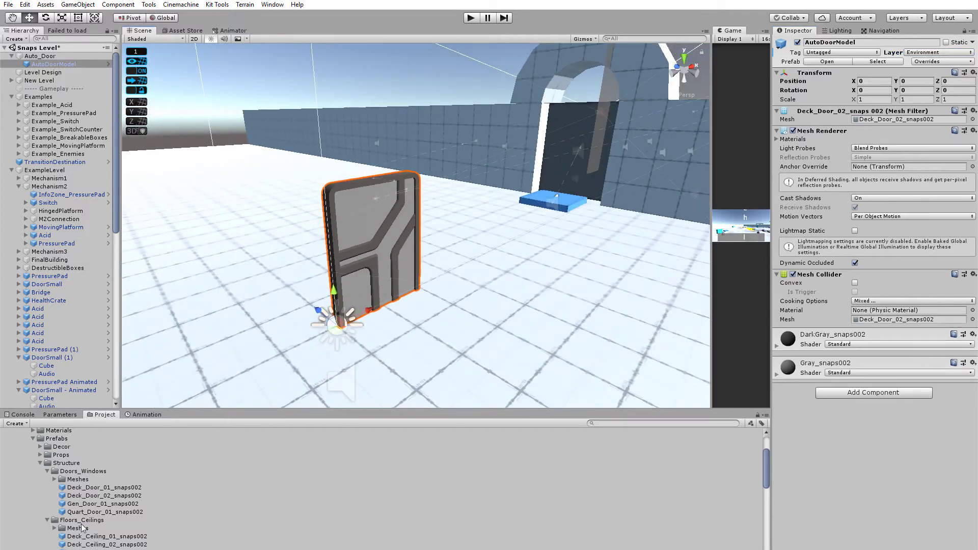
Place the Deck_WallDoorFrame_02_snaps002 prefab from the Structure prefabs' Walls folder into the scene around the door model.
scroll(84, 528, "down", 3)
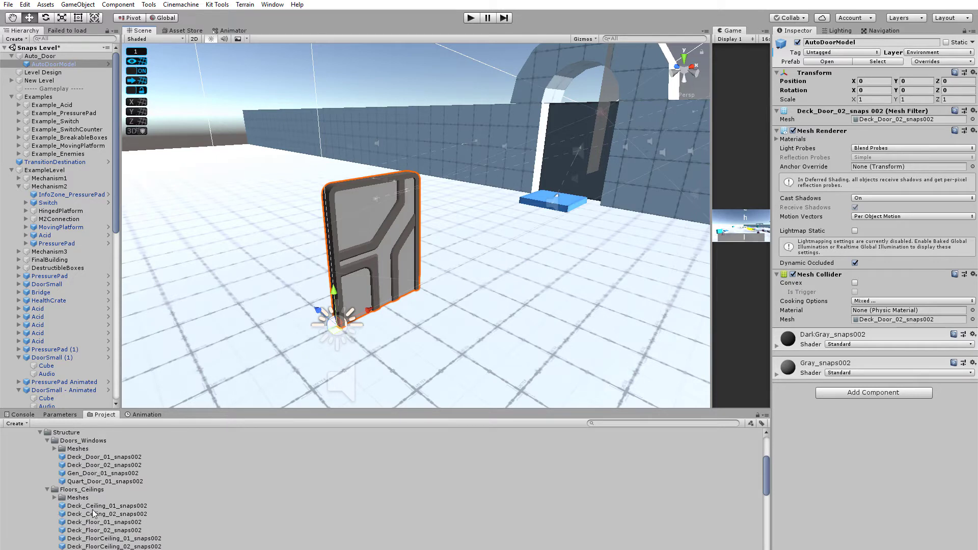
scroll(86, 459, "down", 6)
scroll(87, 524, "down", 12)
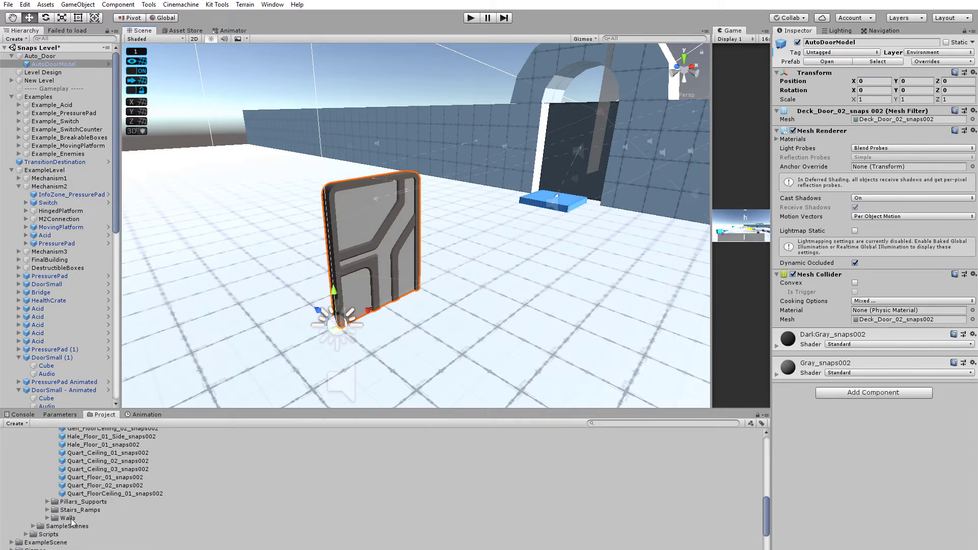
left_click(47, 518)
scroll(65, 522, "down", 6)
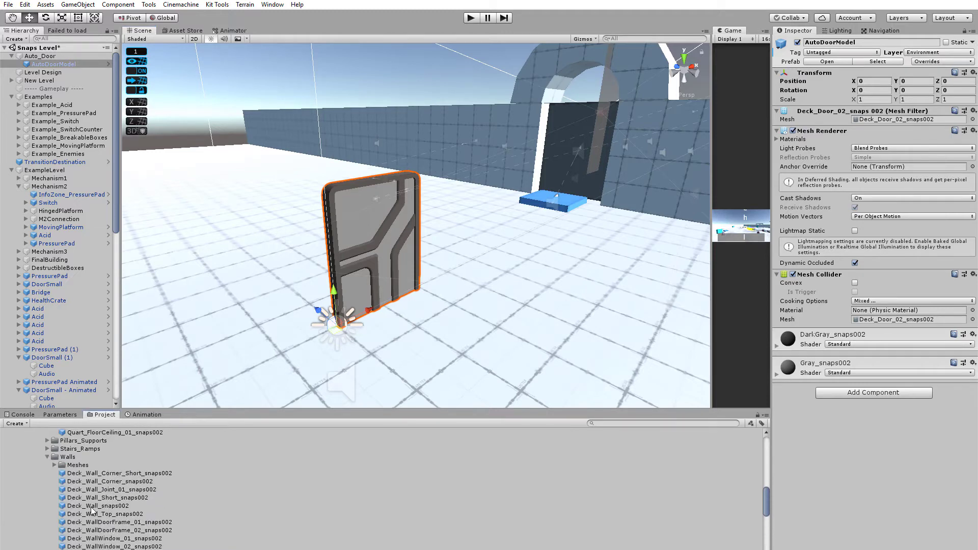
scroll(93, 511, "down", 3)
left_click(97, 492)
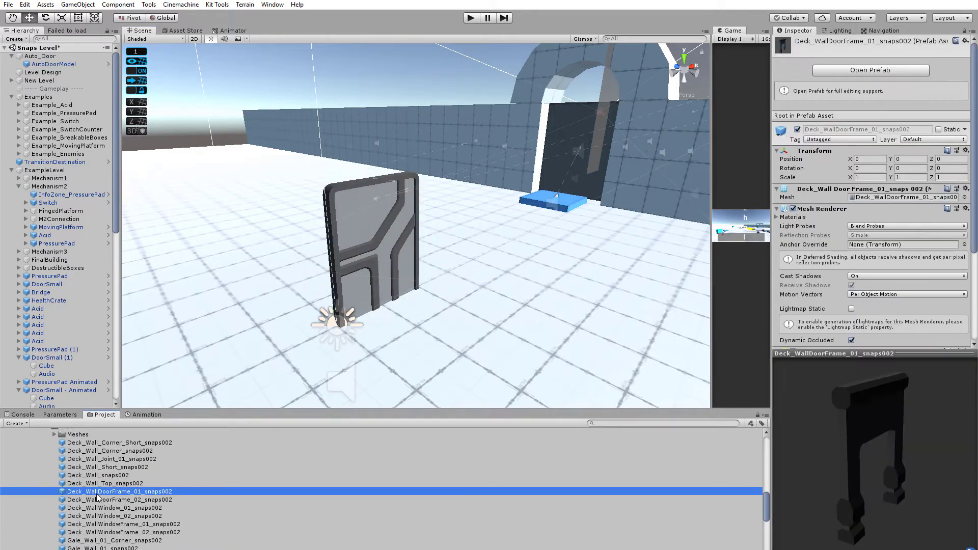
left_click(122, 501)
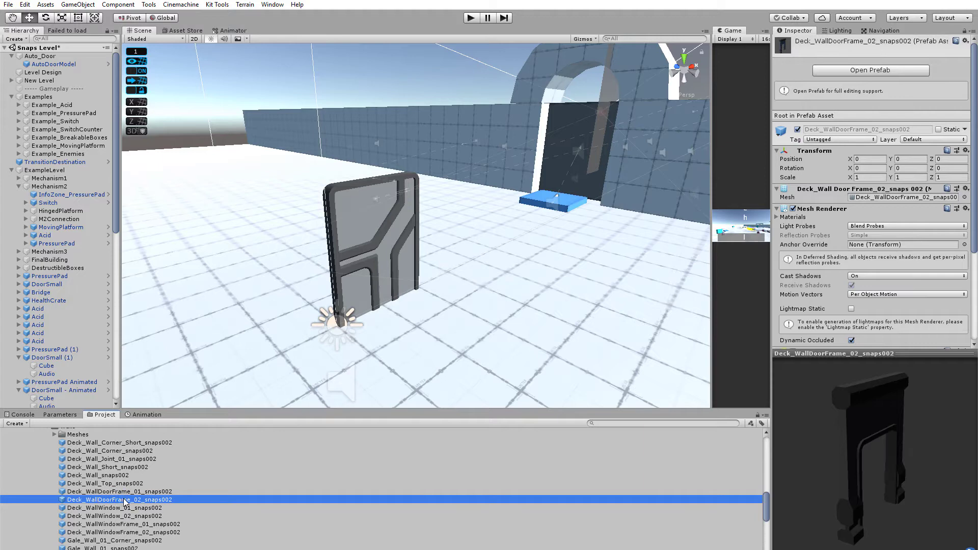
left_click_drag(121, 502, 309, 338)
left_click(186, 130)
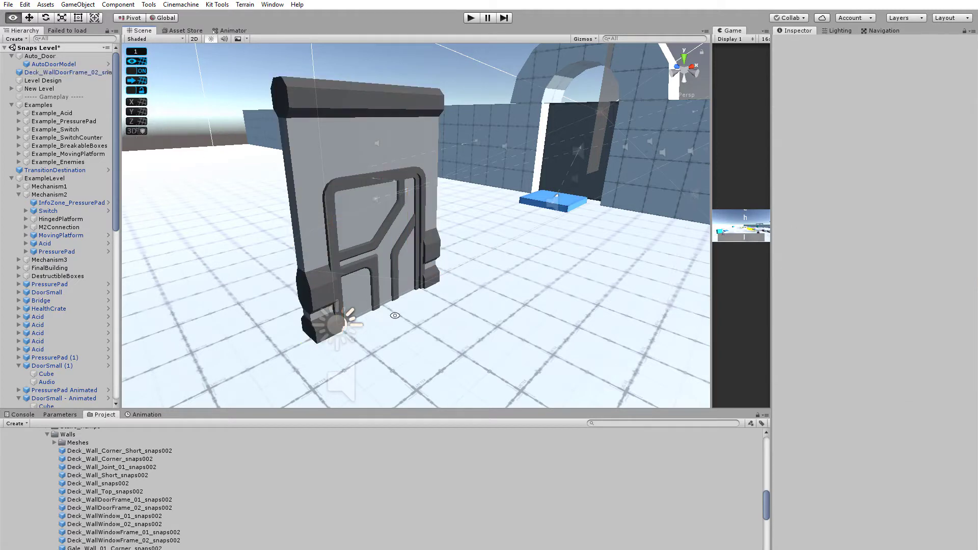
Reset the position of the Deck_WallDoorFrame_02_snaps002 object to 0, 0, 0.
left_click_drag(395, 316, 345, 288, "alt")
left_click(391, 253)
key("f")
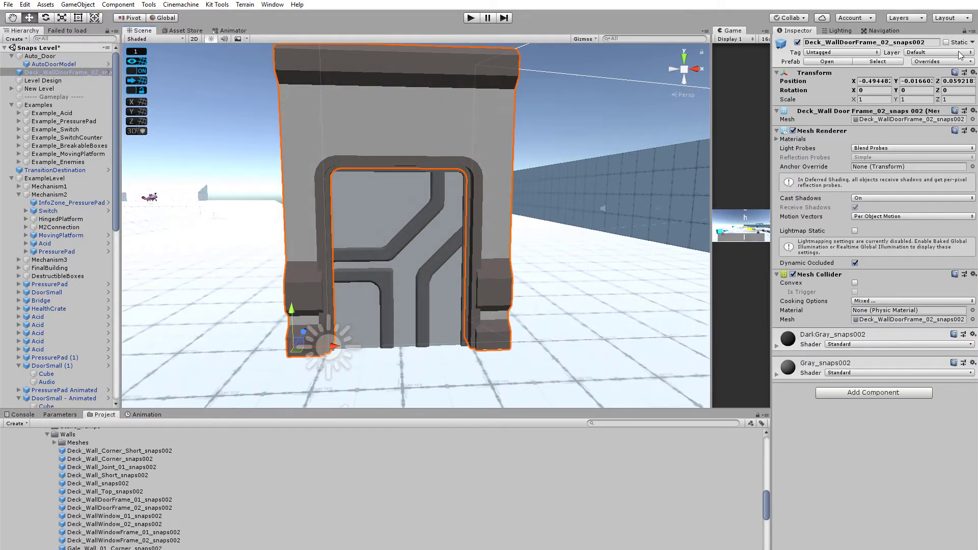
left_click(973, 73)
left_click(828, 81)
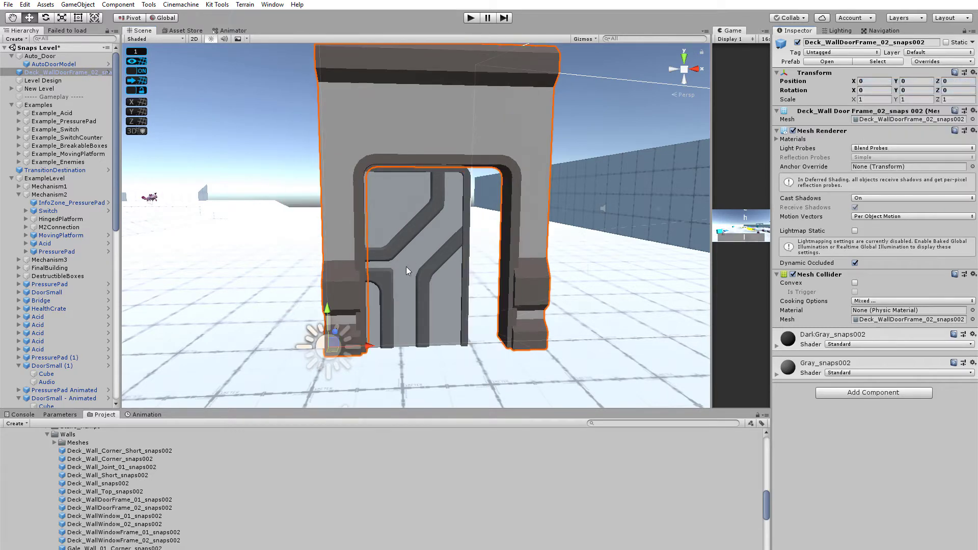
Turn off grid snapping and shift the door frame along X to about -0.58 so its opening surrounds the door.
left_click_drag(364, 345, 326, 355)
left_click(135, 72)
left_click_drag(420, 306, 427, 255, "alt")
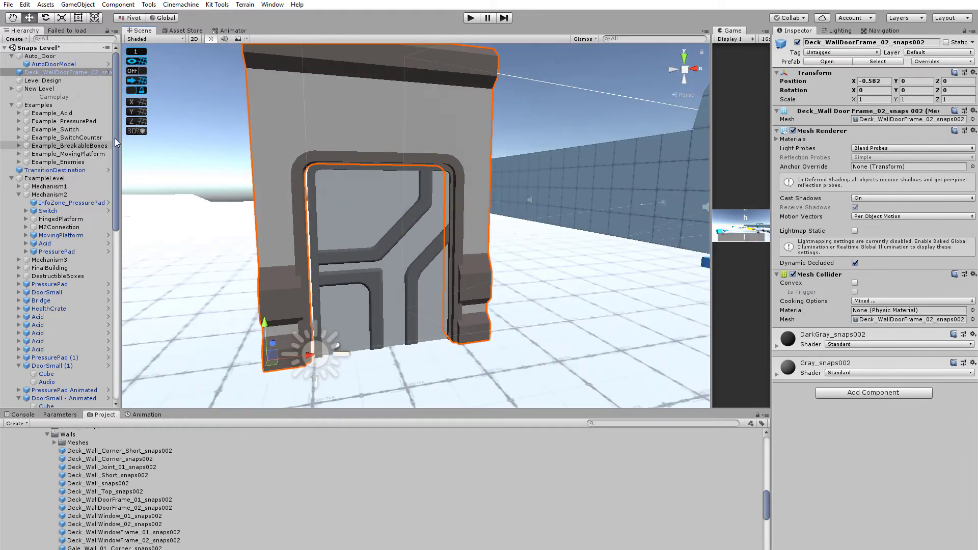
Try raising AutoDoorModel about 1.56 units along Y within the frame, and undo the move.
left_click(60, 63)
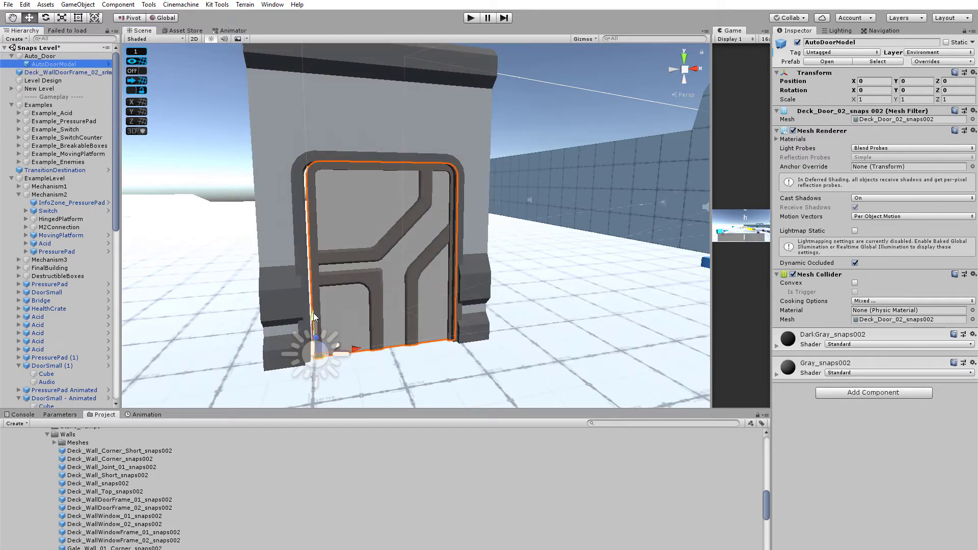
left_click_drag(314, 317, 305, 259)
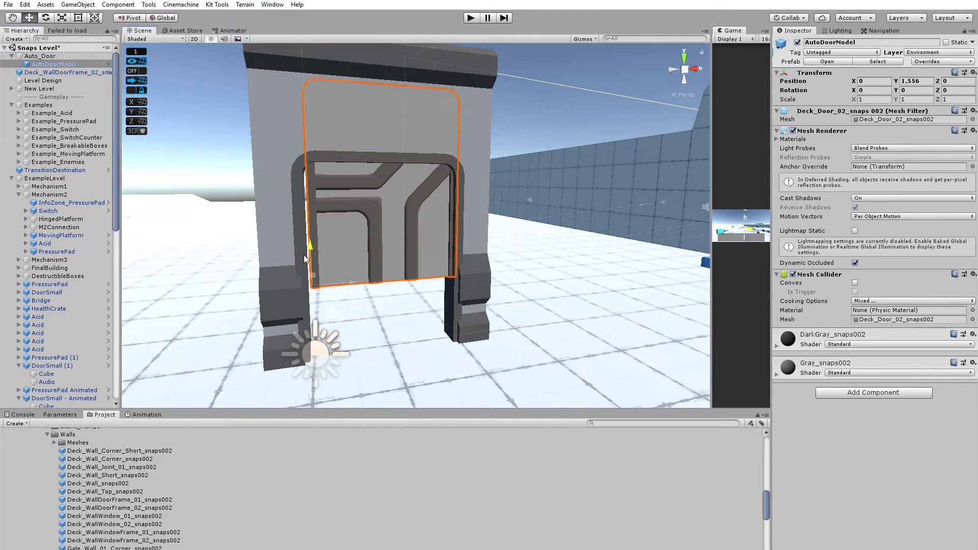
key("ctrl+z")
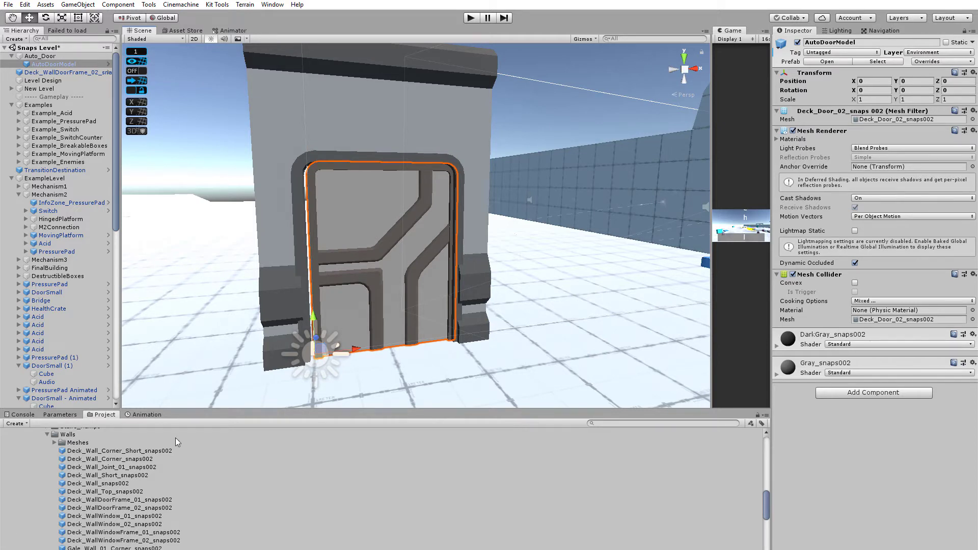
Create an animation clip named Auto_Door_open for AutoDoorModel.
left_click(147, 414)
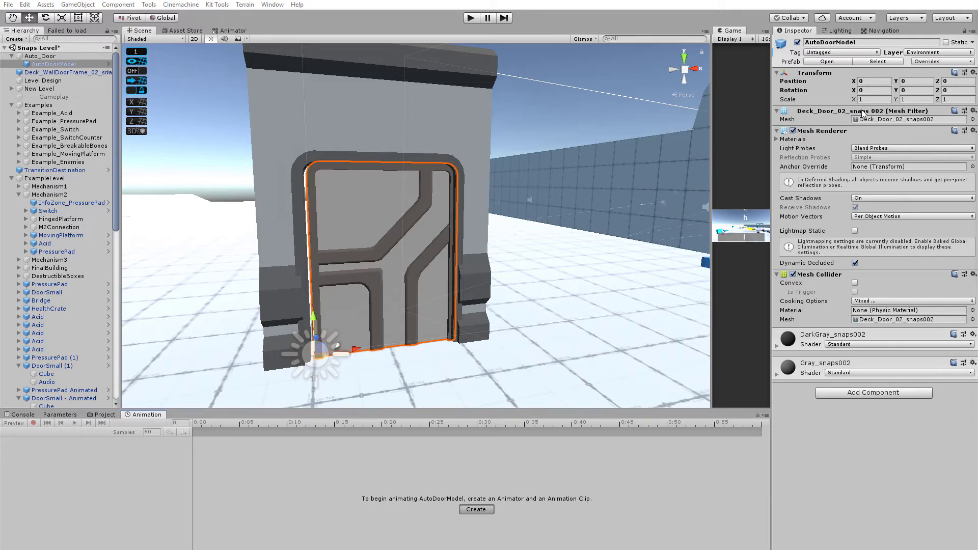
left_click(476, 509)
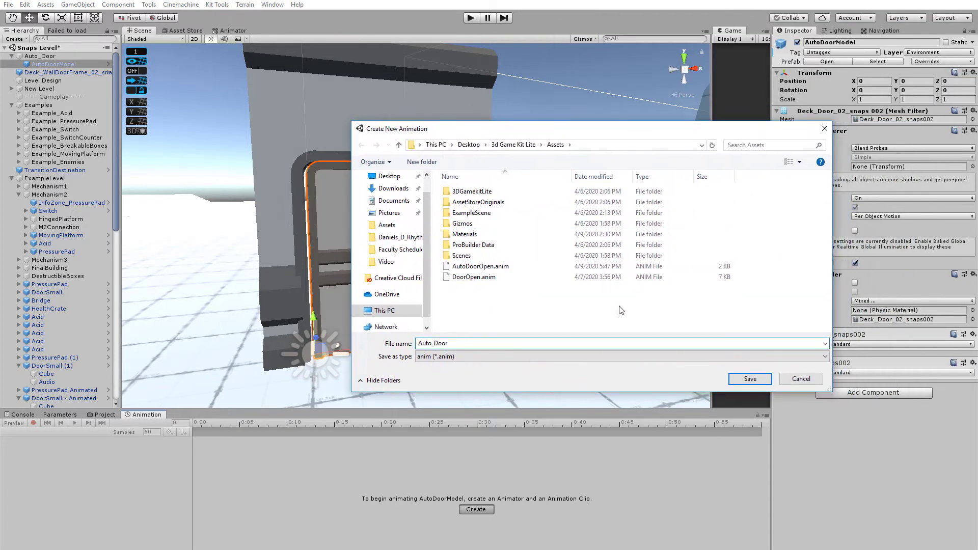
type("_Open")
key("Return")
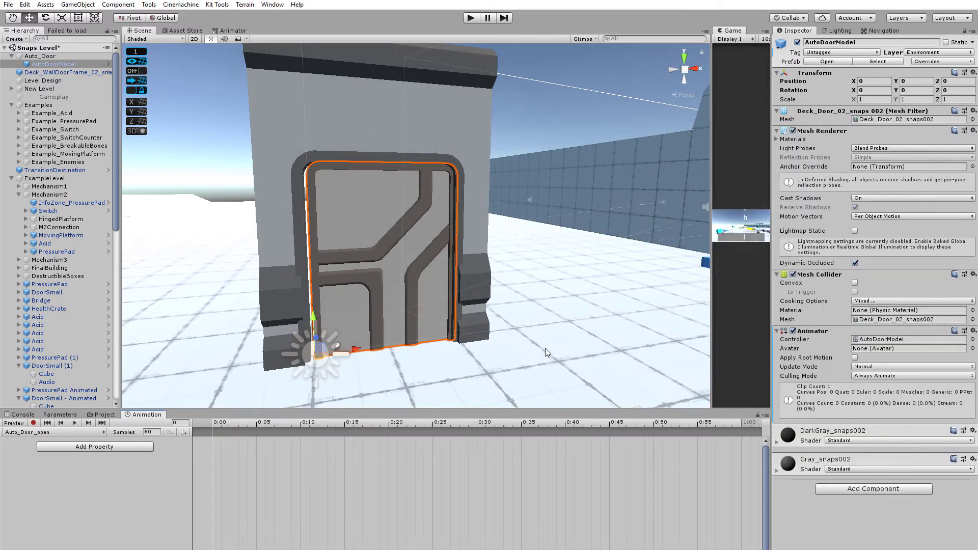
Add the Transform Position property to the Auto_Door_open clip and set its sample rate to 10.
left_click(71, 449)
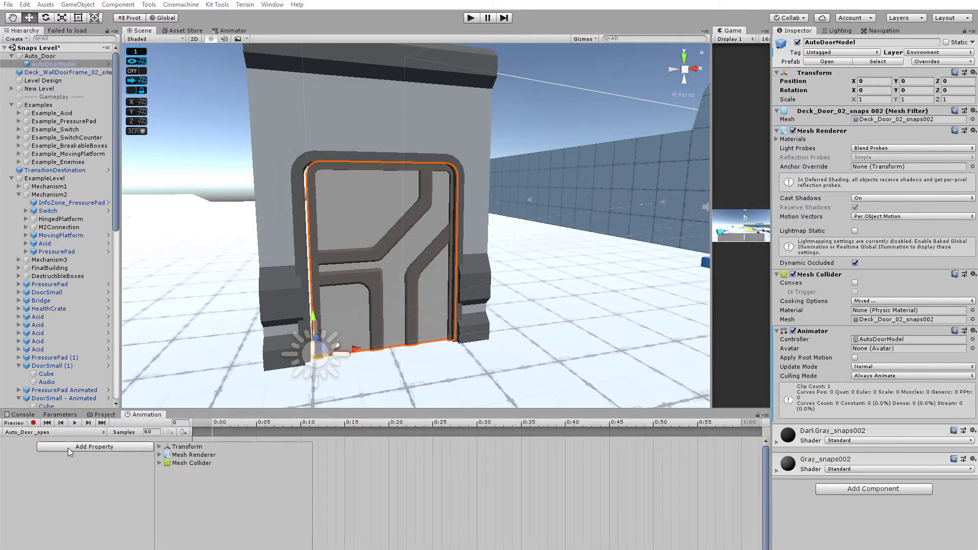
left_click(159, 447)
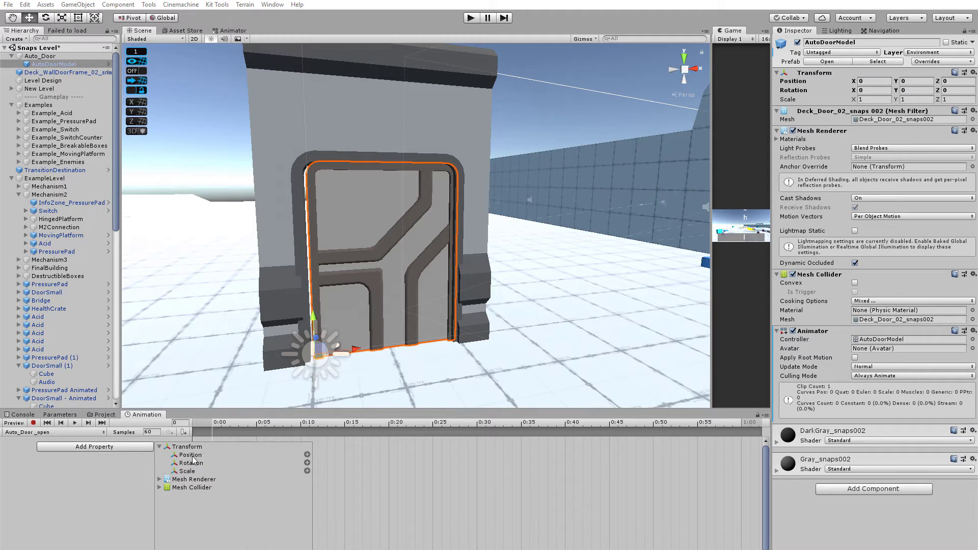
left_click(307, 455)
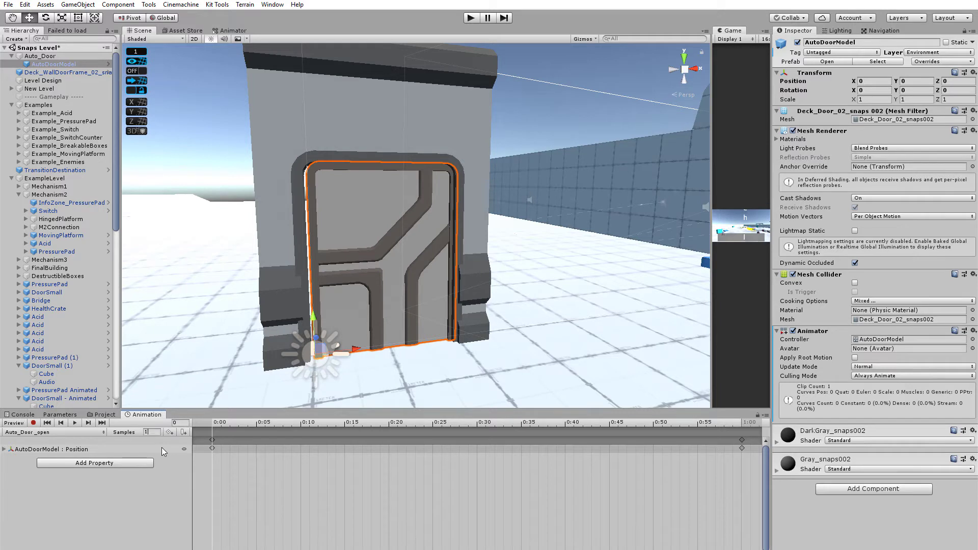
type("10")
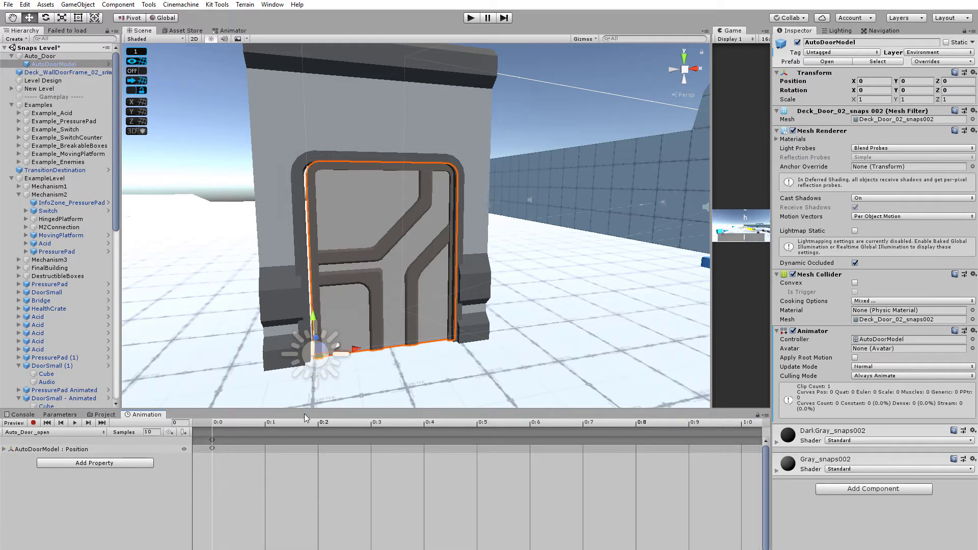
Key AutoDoorModel's Position.y at 3 on the 1:0 mark and preview the door opening from the start.
left_click_drag(674, 420, 741, 431)
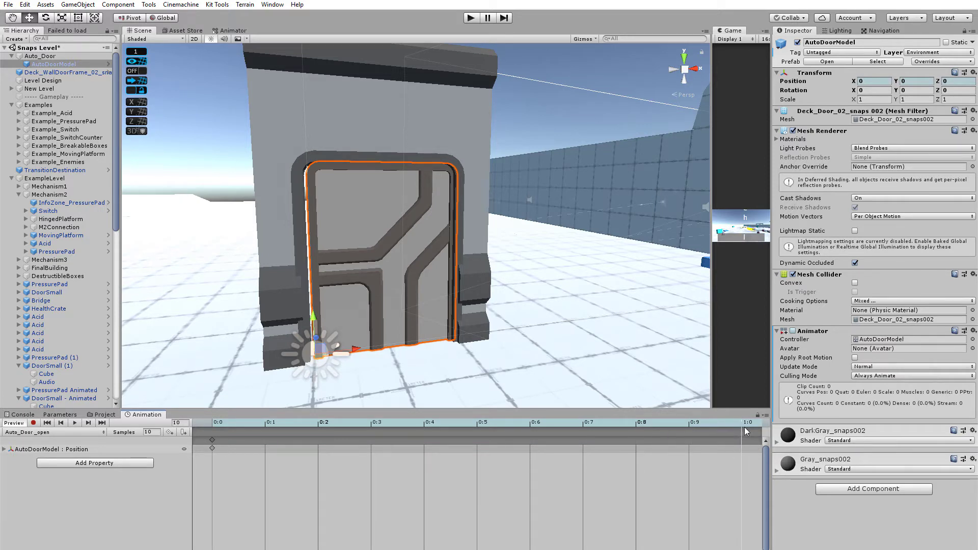
left_click(5, 449)
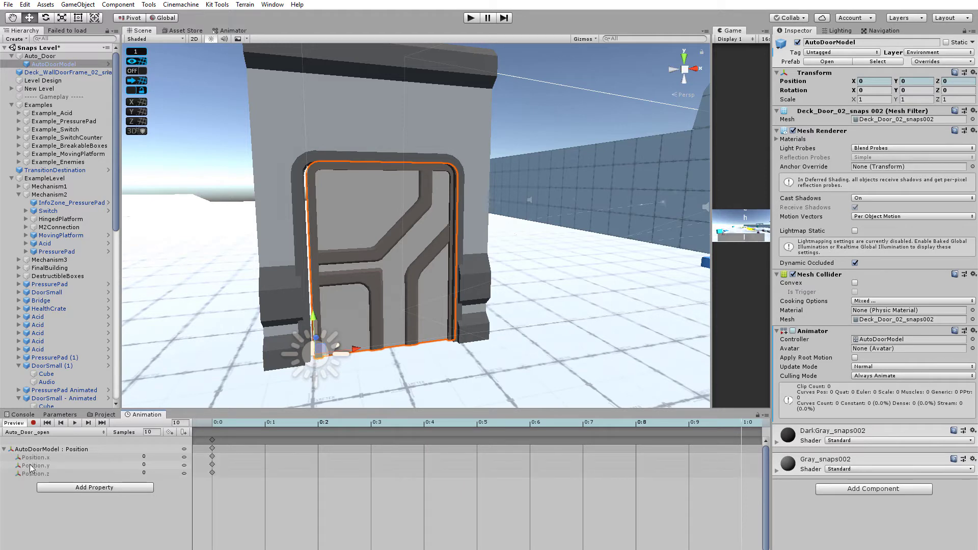
left_click(48, 467)
left_click(144, 464)
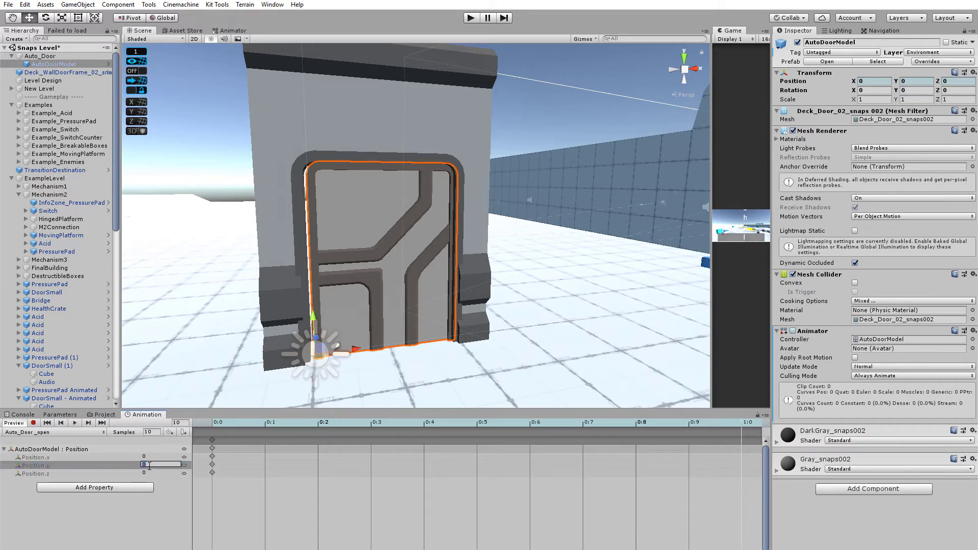
type("3")
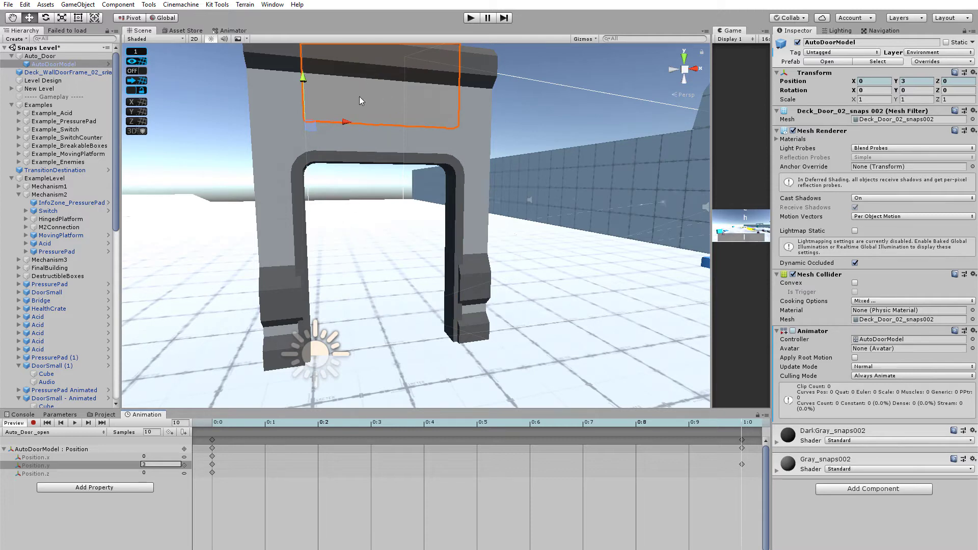
left_click_drag(696, 426, 154, 476)
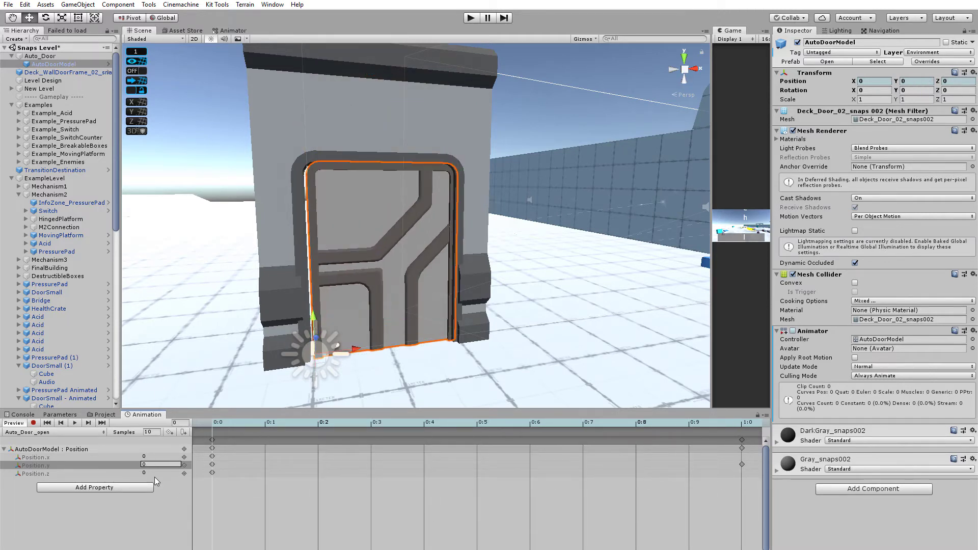
left_click(72, 422)
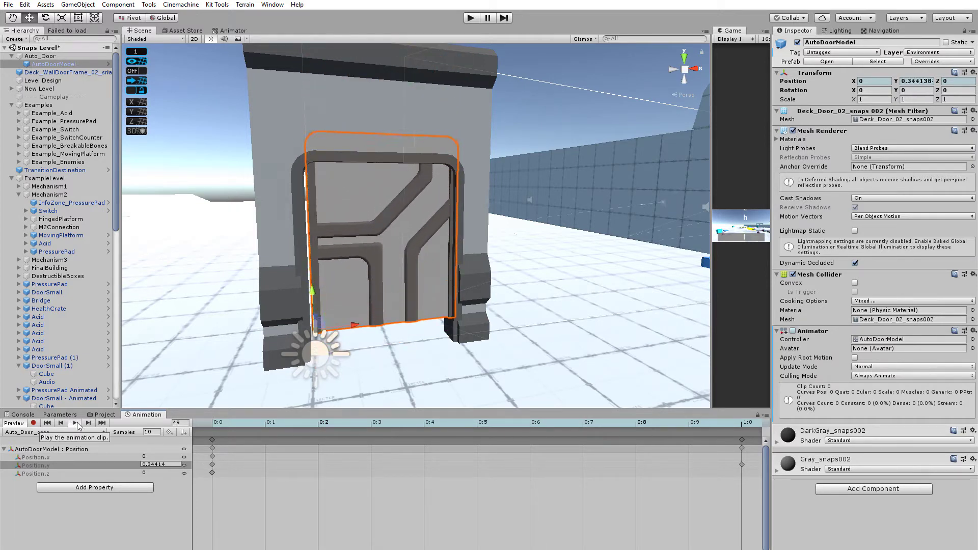
Delete the surplus position keyframes at the 6:0 mark and play back the shortened clip.
middle_click_drag(693, 502, 216, 502)
scroll(216, 502, "down", 2)
scroll(216, 501, "down", 3)
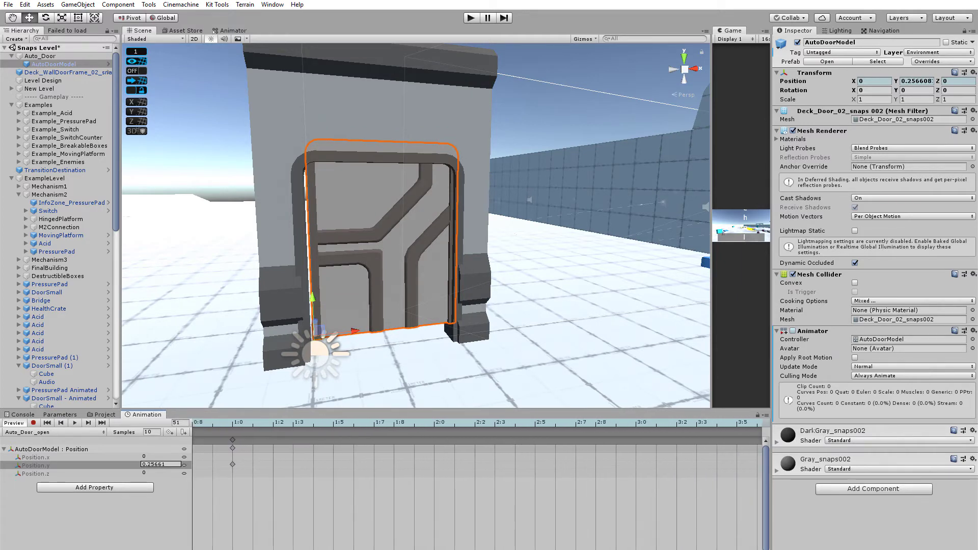
middle_click_drag(713, 502, 212, 502)
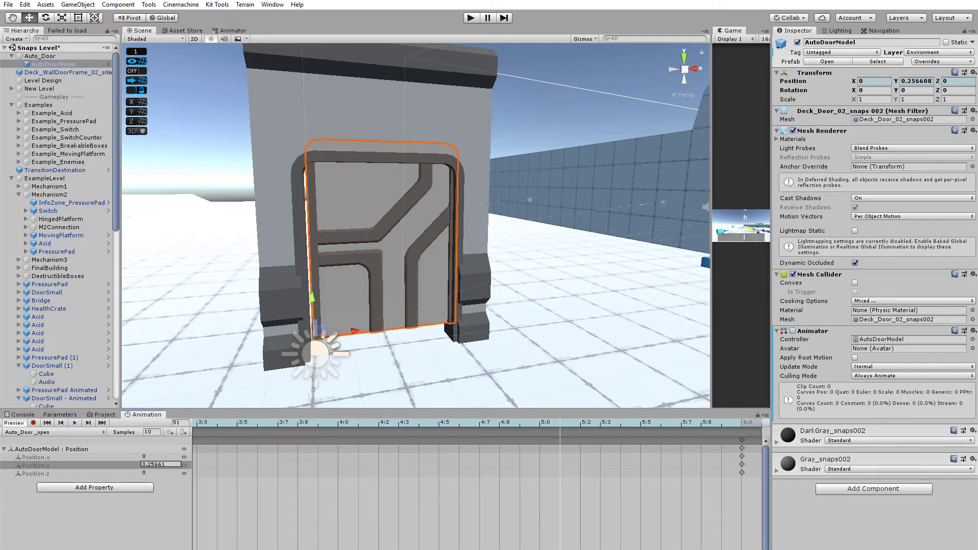
left_click(741, 440)
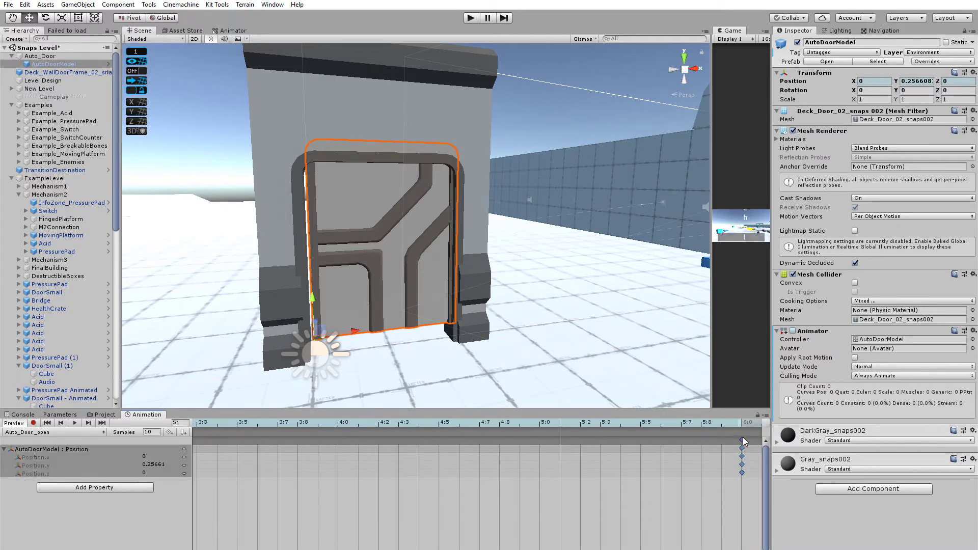
key("Delete")
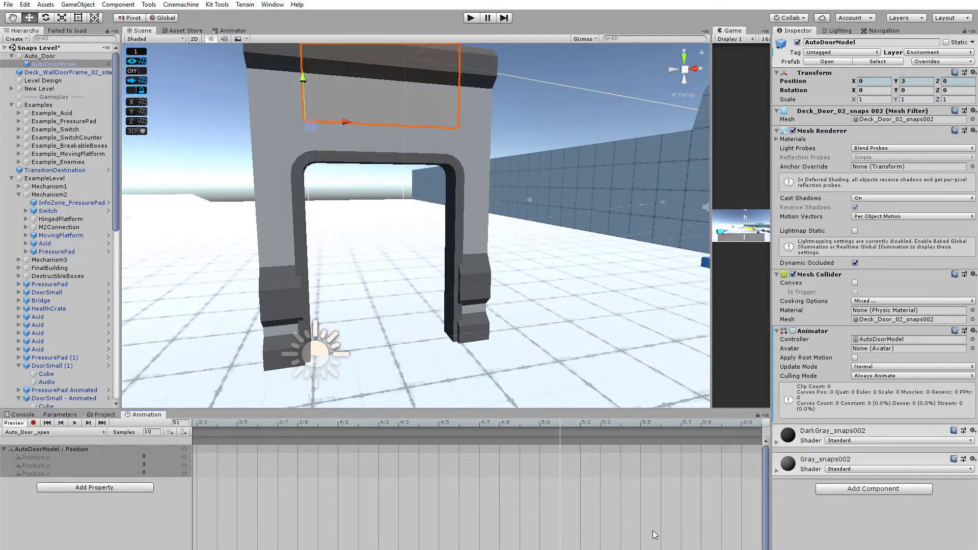
left_click_drag(667, 549, 353, 549)
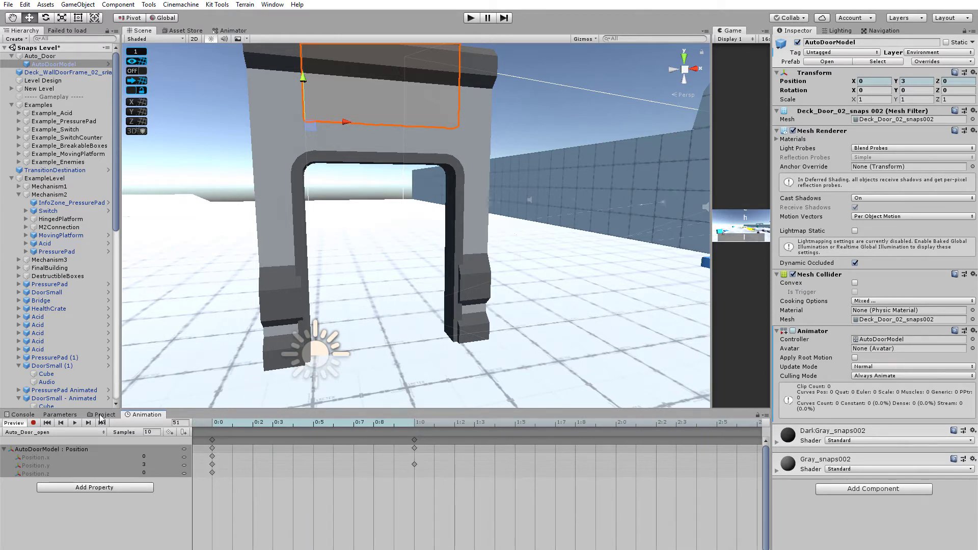
left_click(75, 422)
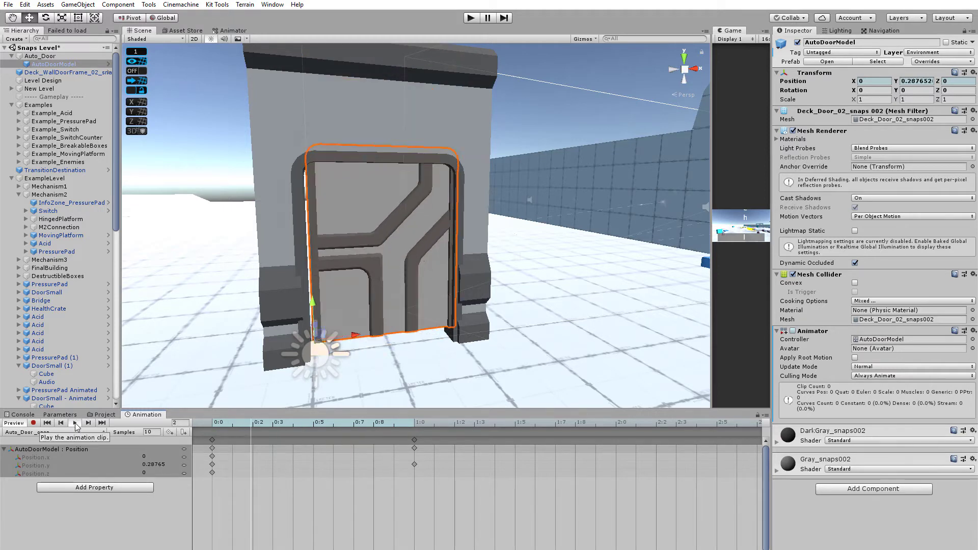
left_click(75, 423)
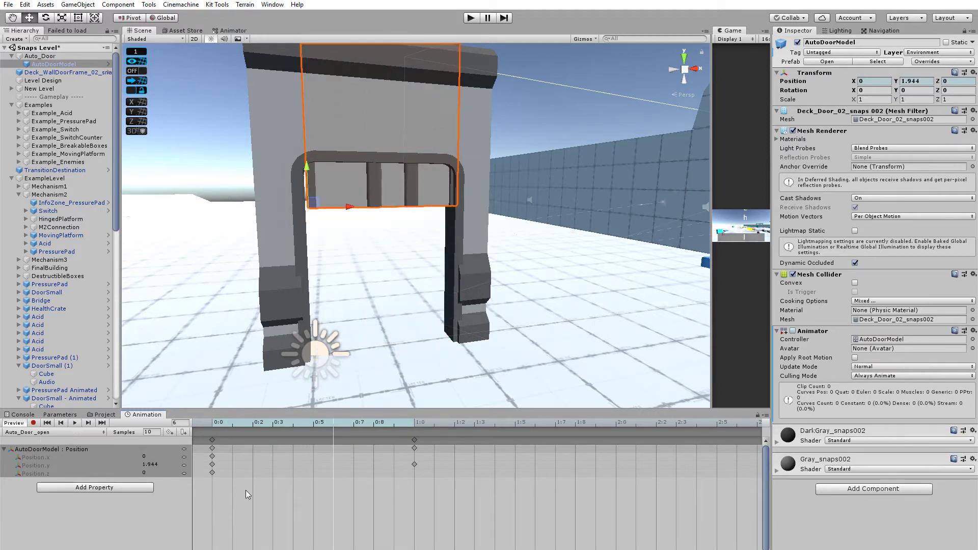
Show the clip as curves and set the left tangent of the Position.y key at 1:0 to Linear.
left_click(171, 549)
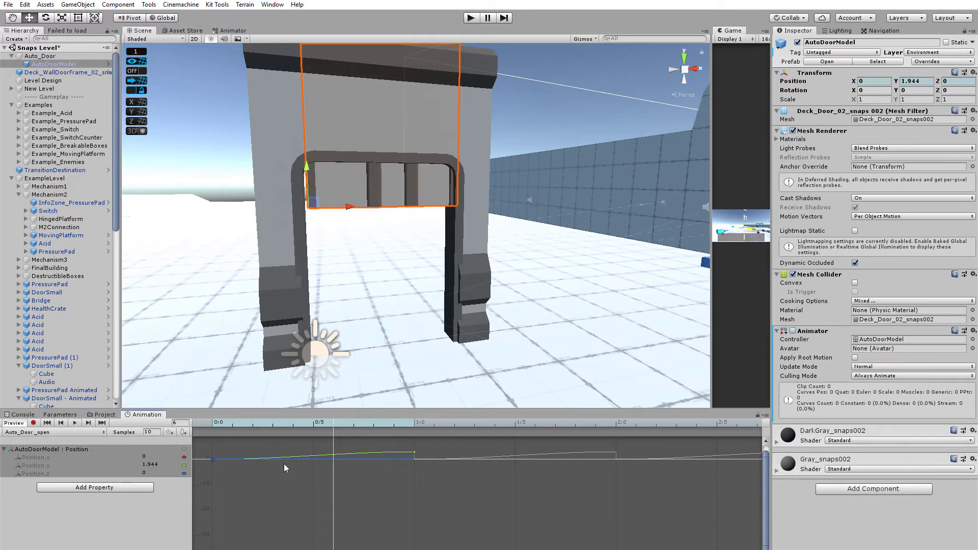
scroll(262, 466, "up", 4)
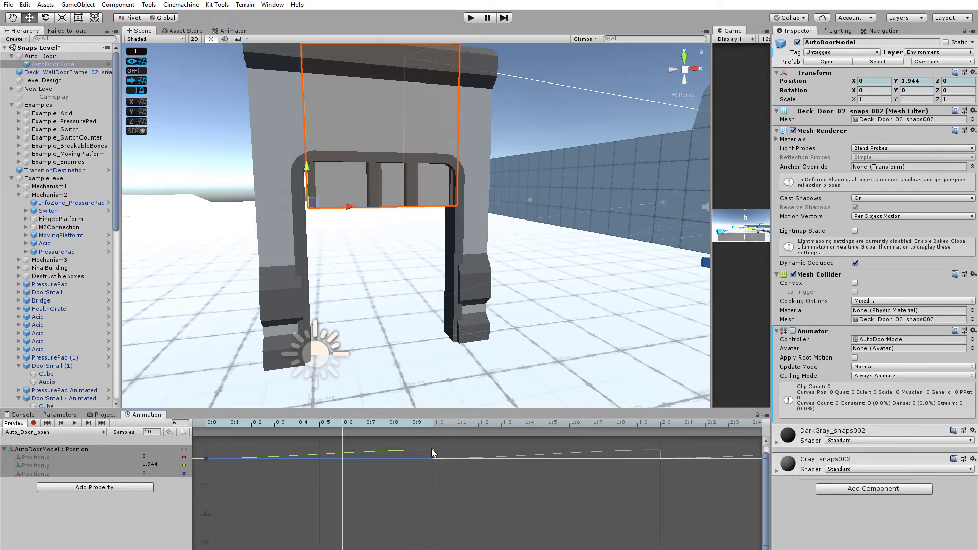
left_click(433, 452)
right_click(434, 453)
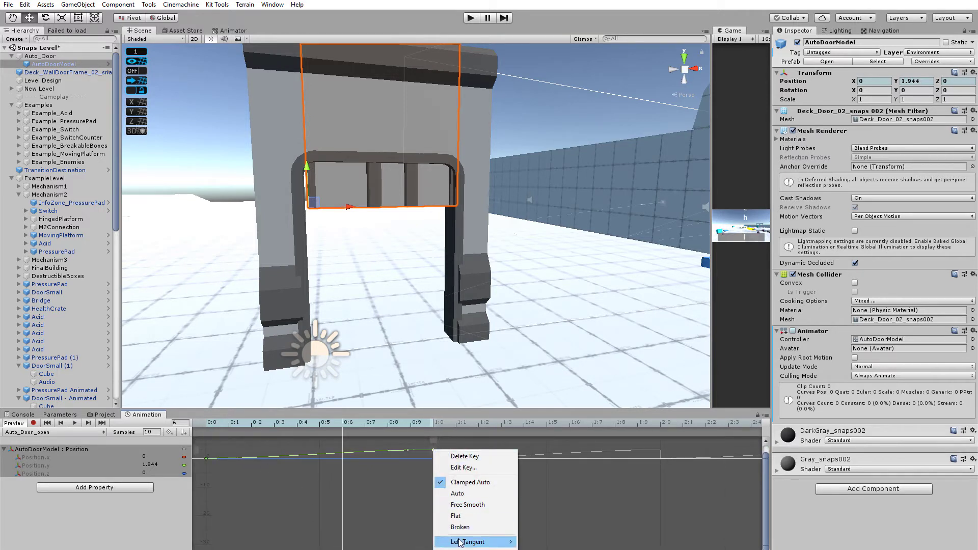
mouse_move(489, 540)
left_click(542, 541)
Set the right tangent of the starting position key to Linear and play back the door animation.
right_click(206, 458)
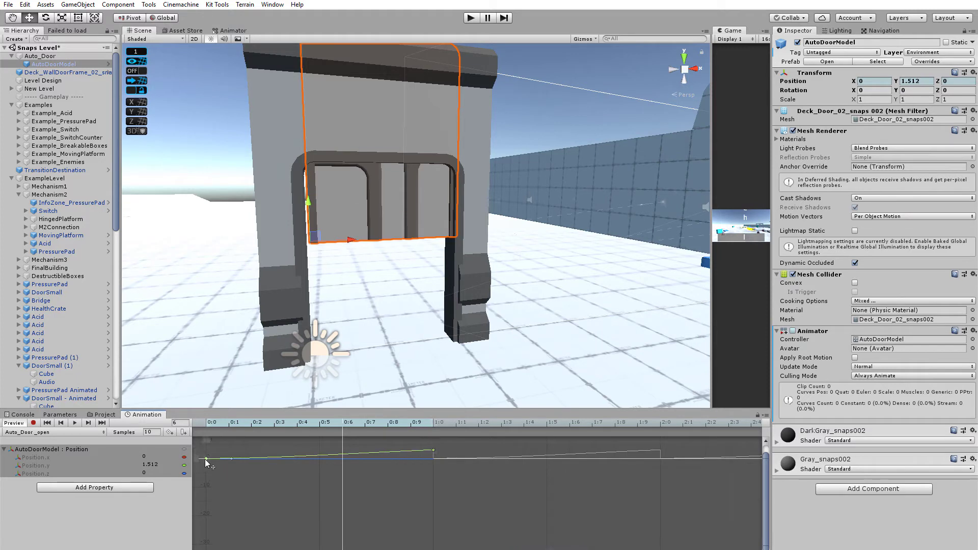
mouse_move(228, 441)
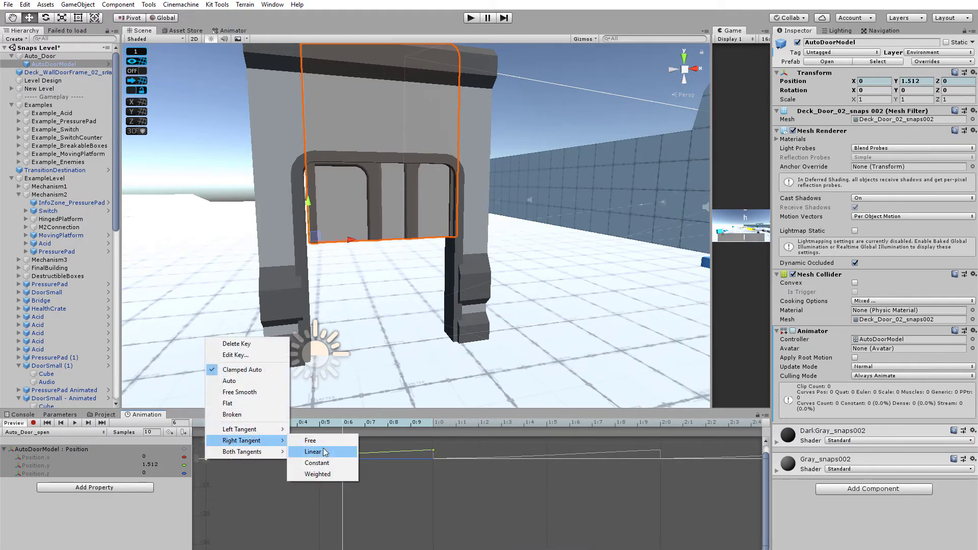
left_click(313, 452)
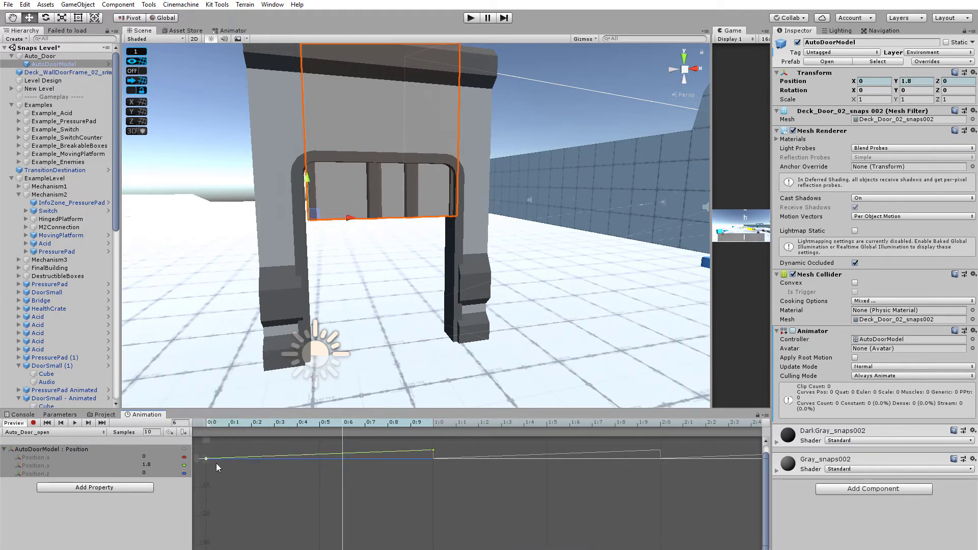
left_click(74, 424)
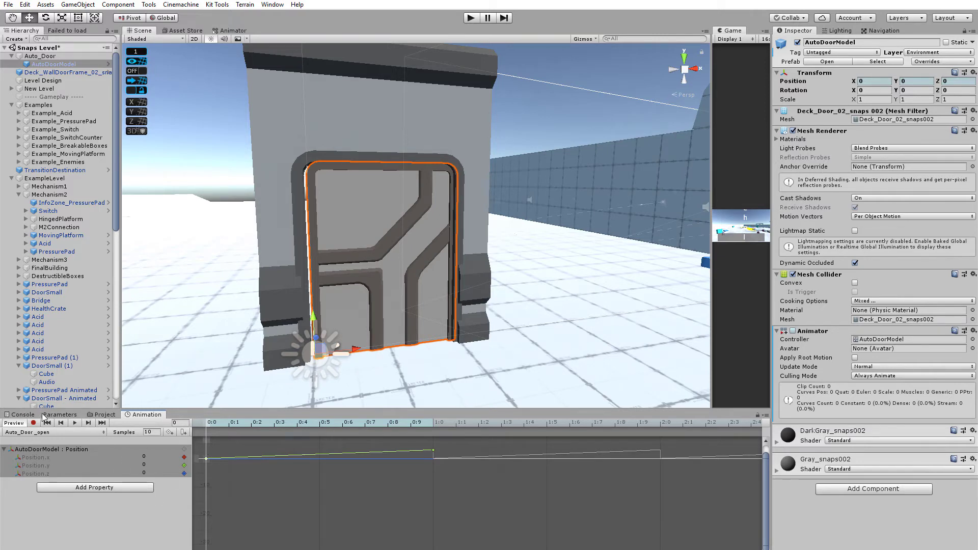
left_click(104, 415)
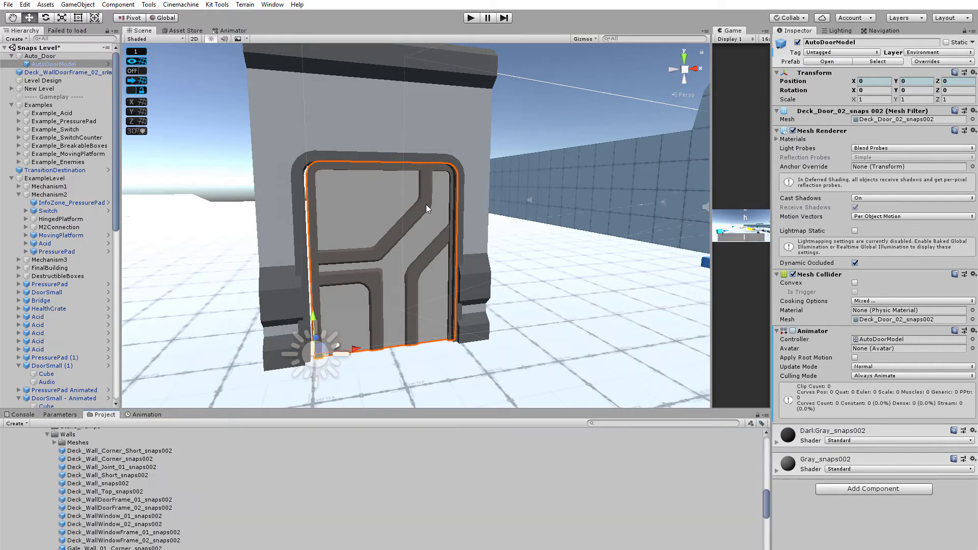
left_click(41, 57)
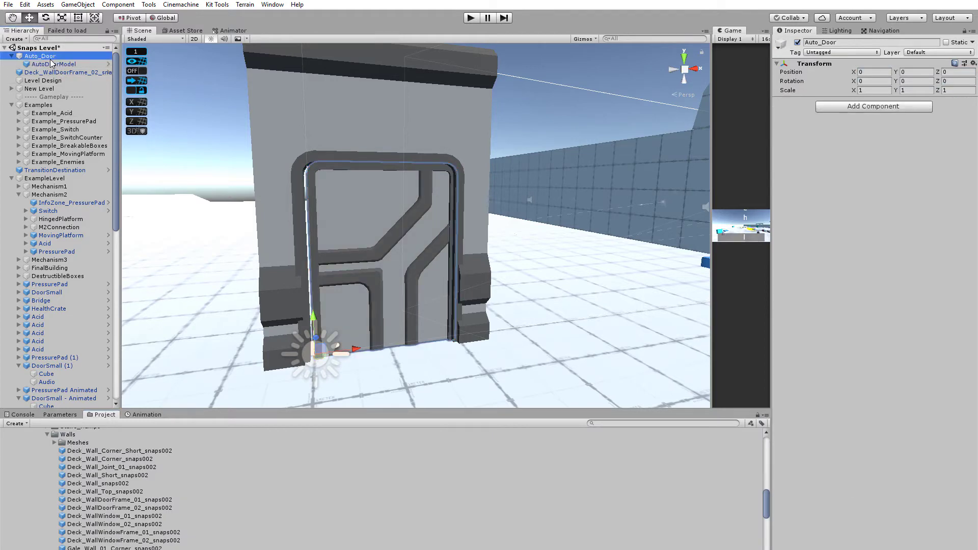
left_click(51, 65)
left_click(49, 56)
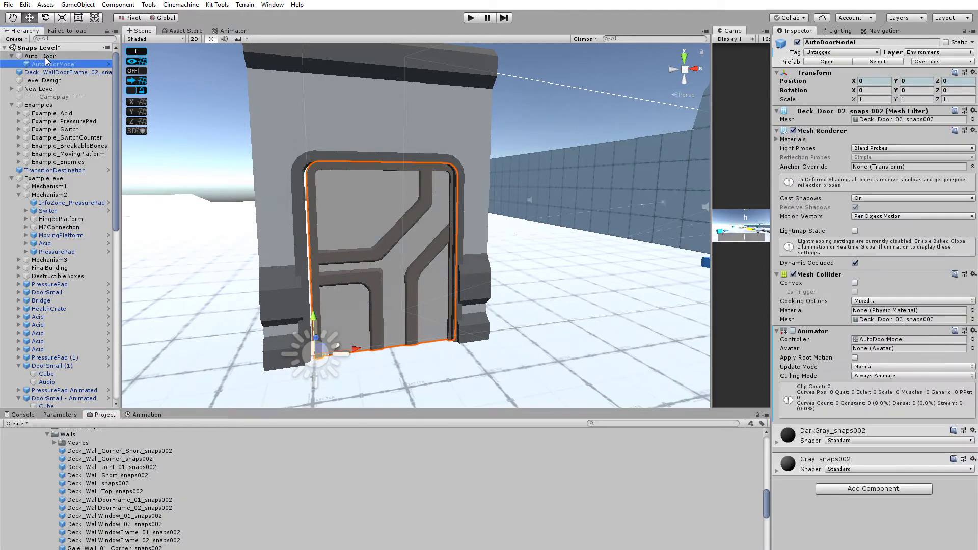
Create an empty game object named DoorTrigger with its transform reset to the origin.
left_click_drag(431, 247, 403, 280, "alt")
scroll(401, 276, "up", 3)
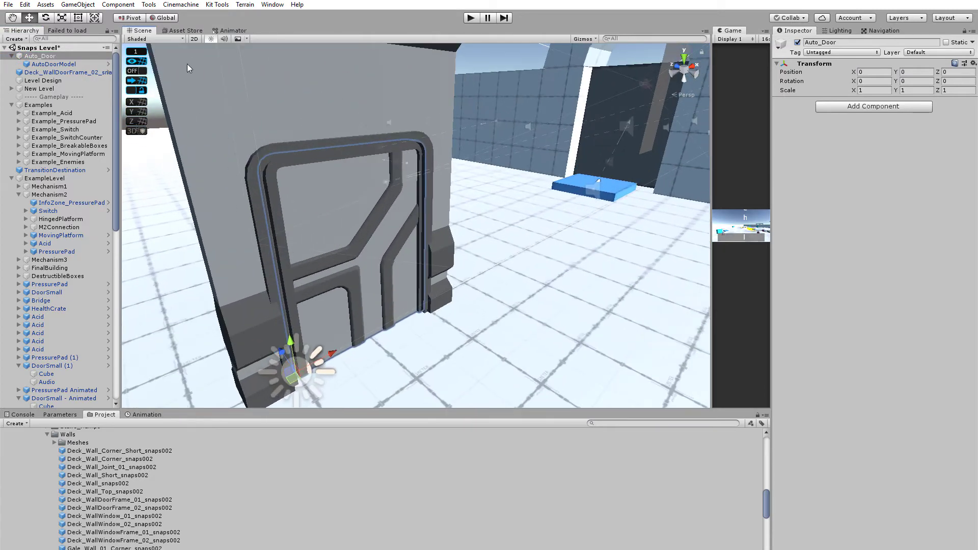
left_click(77, 5)
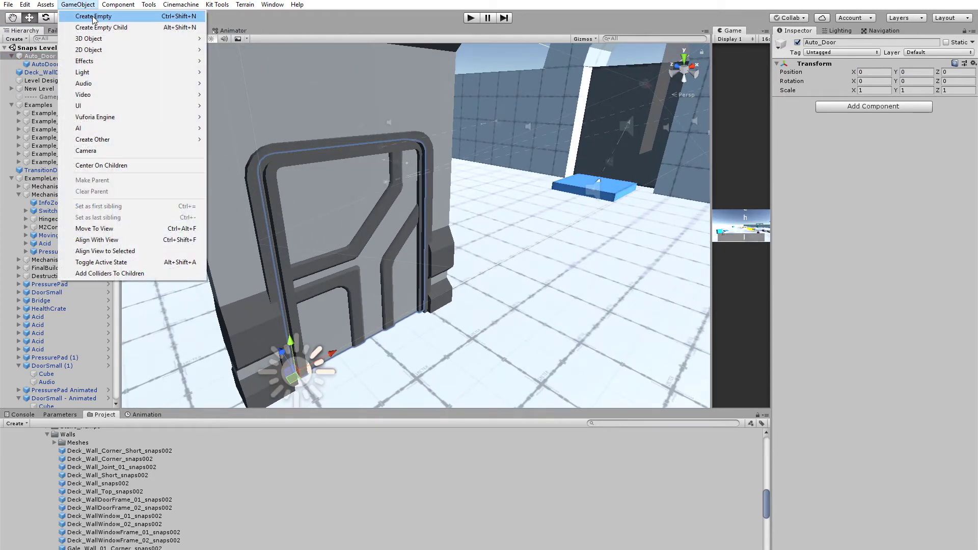
left_click(93, 16)
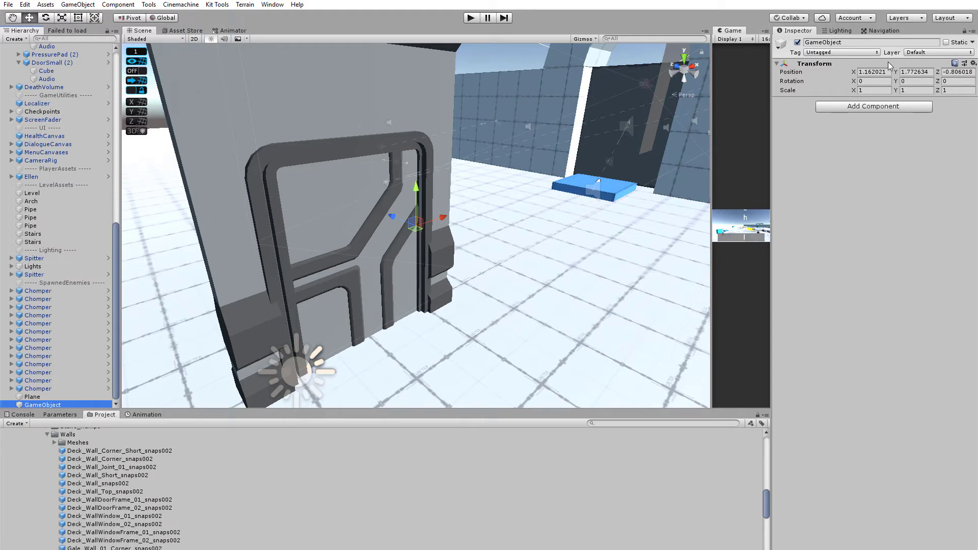
left_click(973, 64)
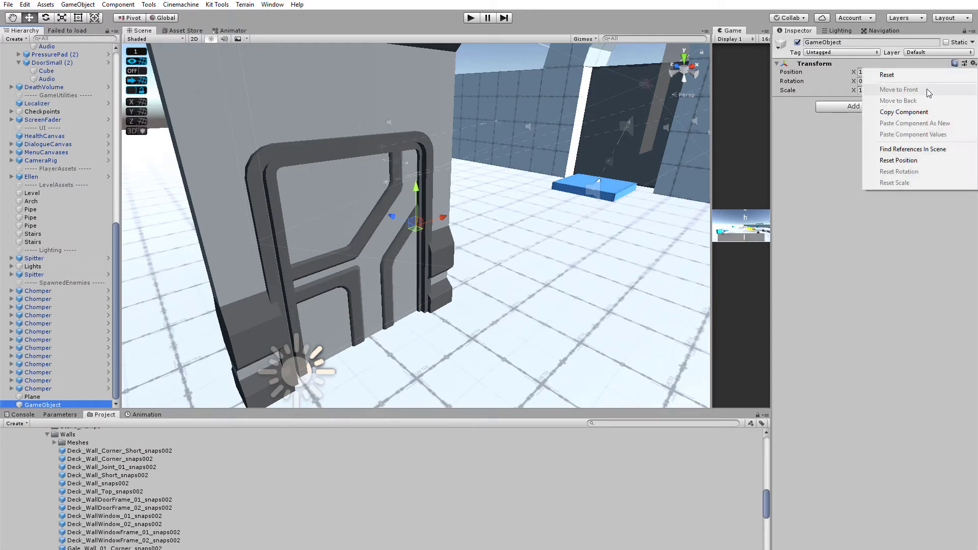
left_click(918, 74)
left_click(850, 43)
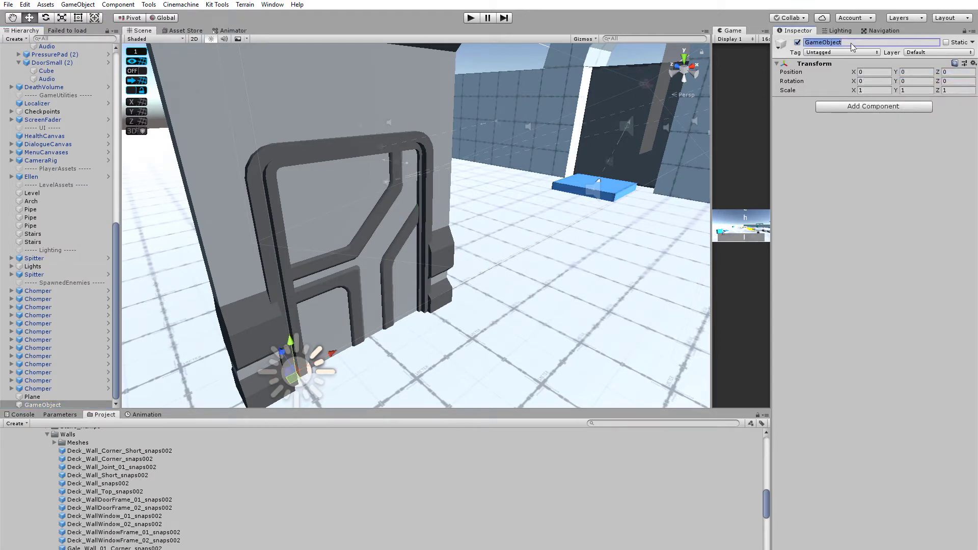
type("DoorTrigger")
key("Return")
Add a Box Collider component to DoorTrigger.
left_click(853, 107)
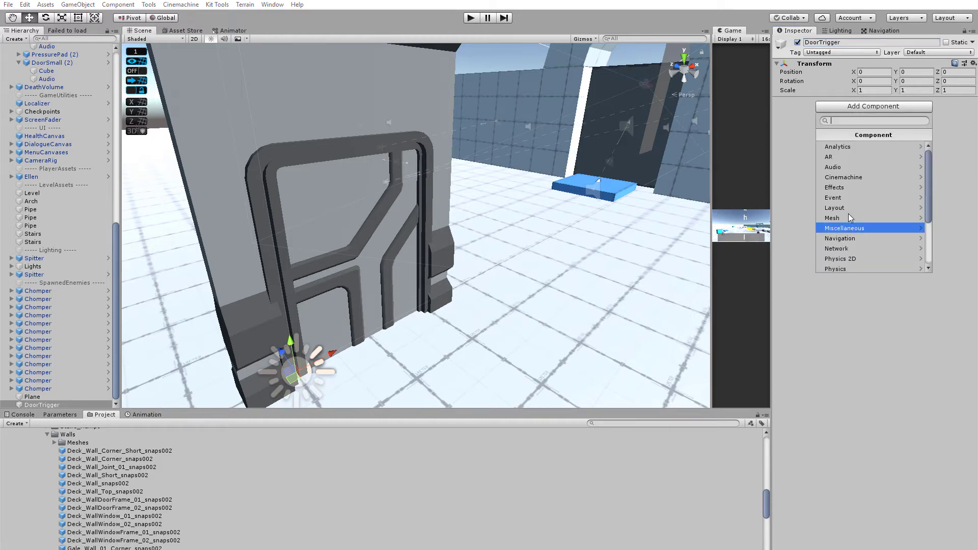
left_click(838, 270)
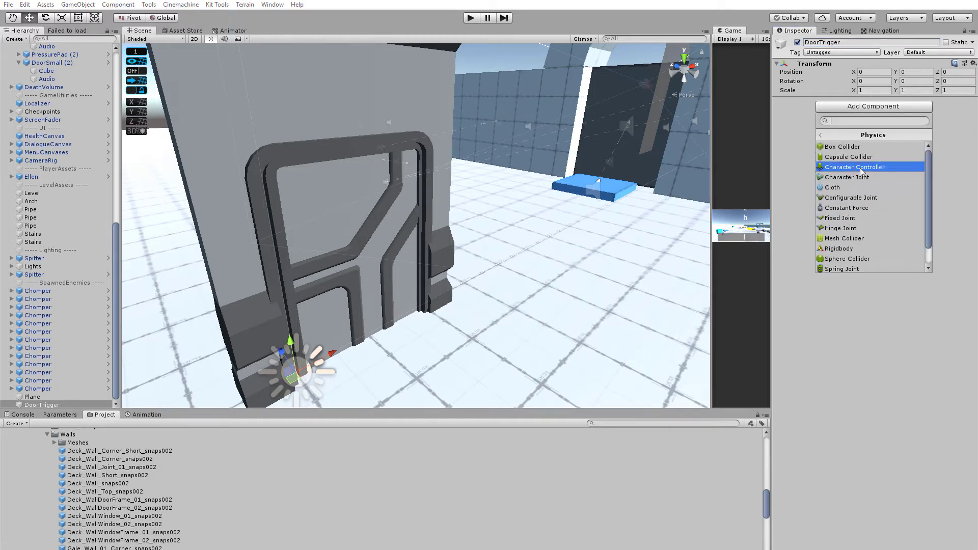
left_click(838, 147)
Set the Box Collider's size to X 2, Y 2 and Z 3.
scroll(360, 314, "down", 4)
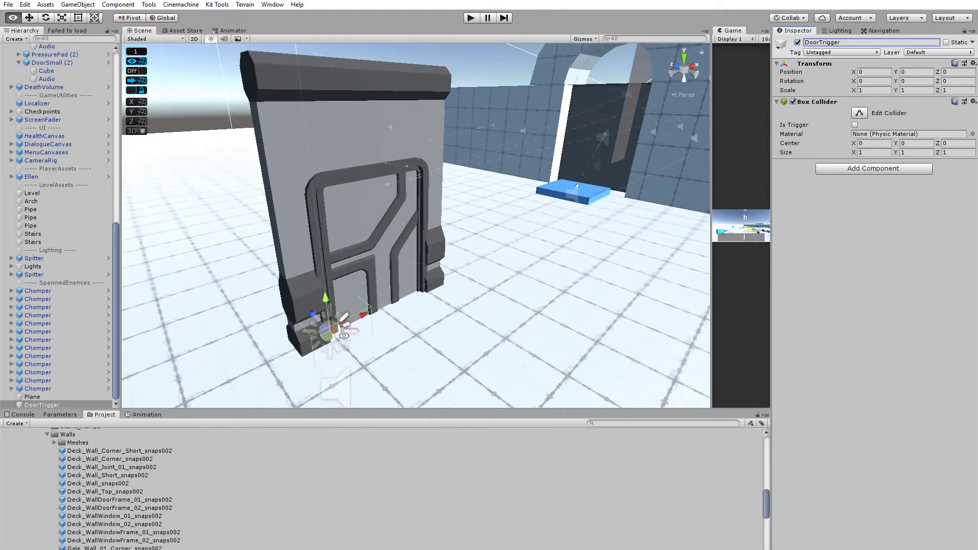
left_click_drag(336, 326, 236, 338, "alt")
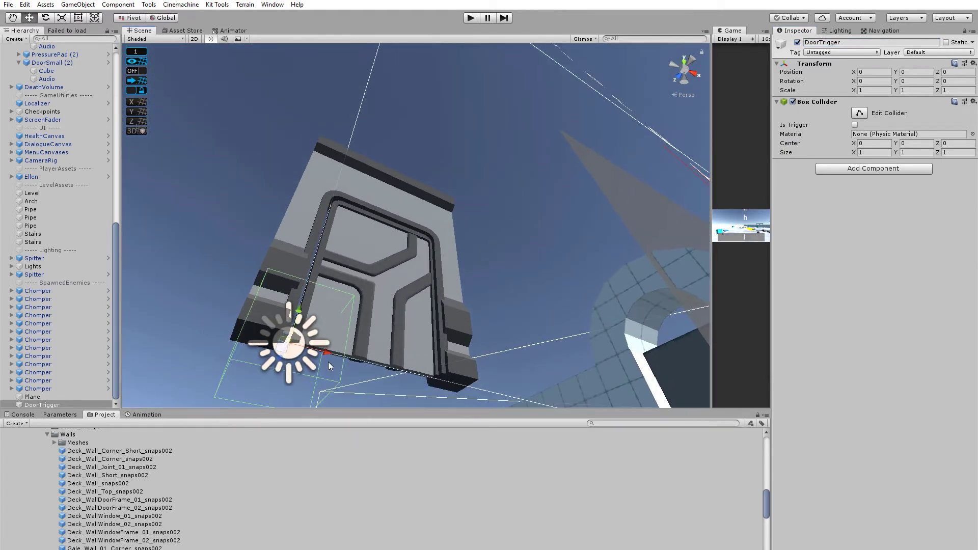
left_click_drag(410, 206, 420, 148, "alt")
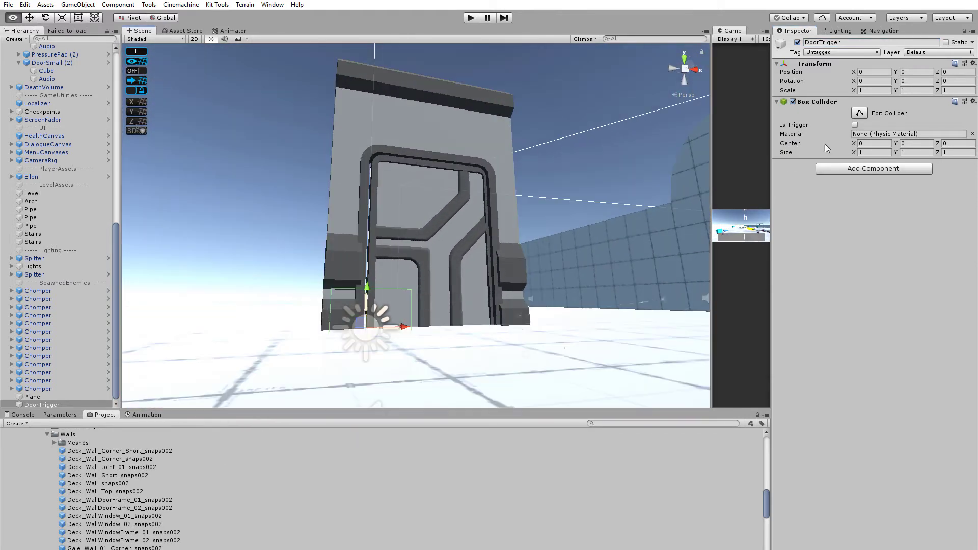
left_click(872, 152)
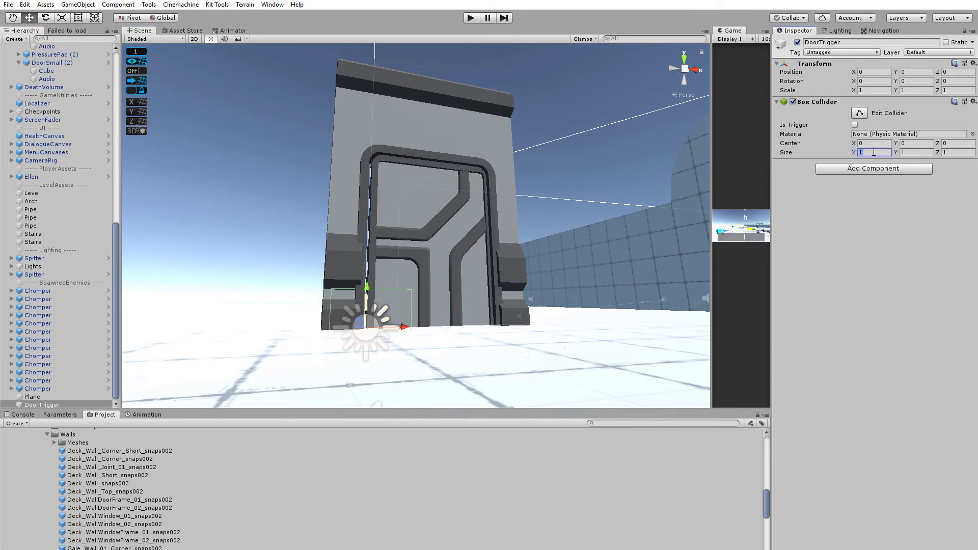
type("2")
left_click(913, 152)
type("2")
left_click(951, 151)
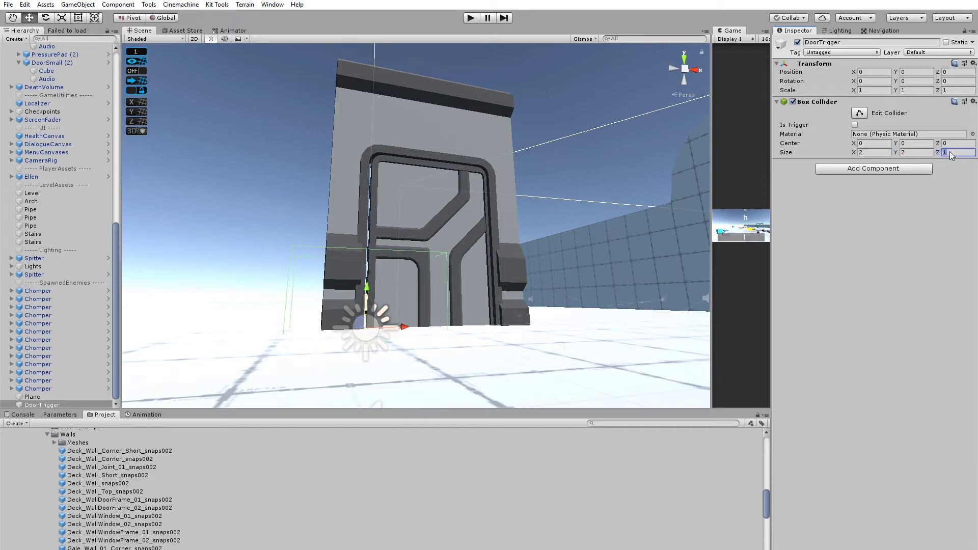
type("3")
Move DoorTrigger to about X 0.935, Y 0.965 in the middle of the door and set the Box Collider's Z size to 4.
left_click_drag(489, 173, 468, 305, "alt")
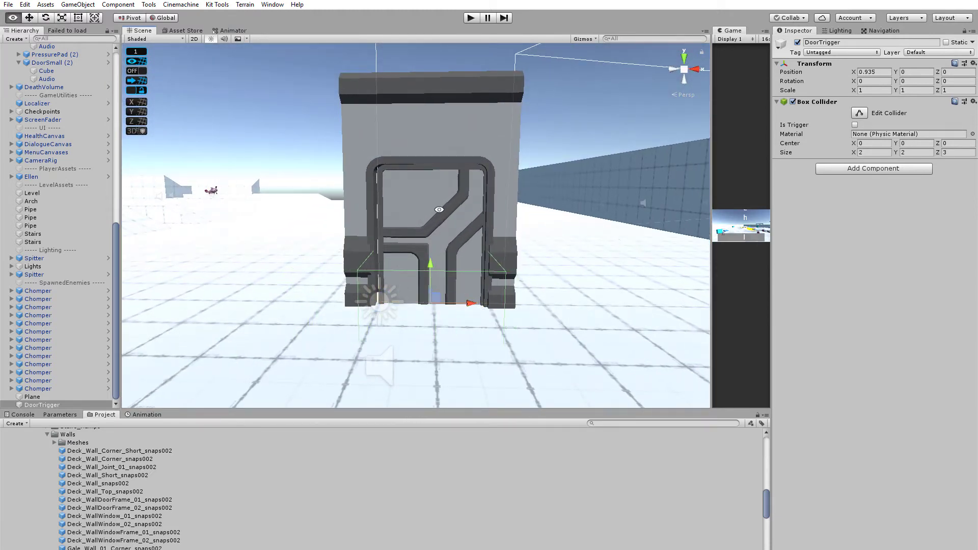
left_click_drag(439, 210, 415, 300, "alt")
left_click(953, 152)
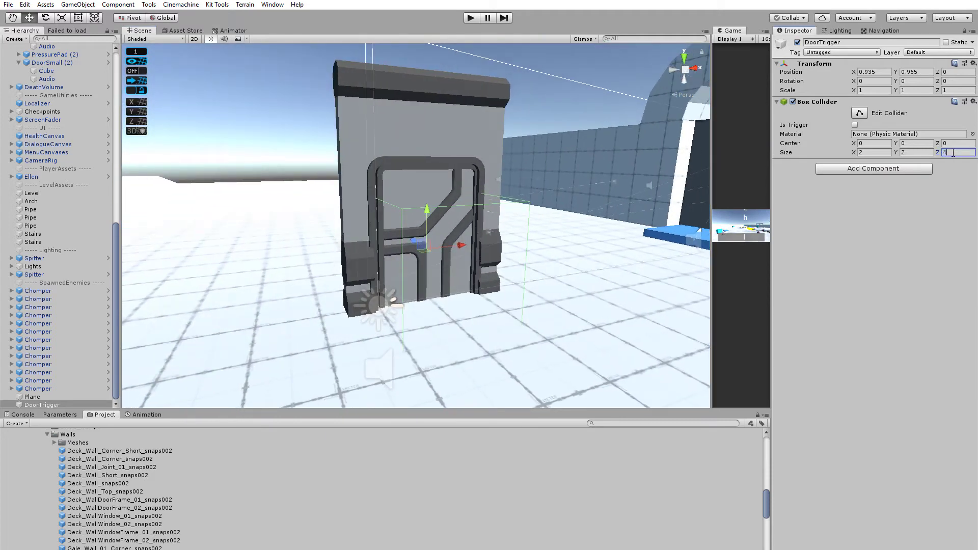
Turn DoorTrigger's Box Collider into a trigger and inspect its volume around the door.
left_click_drag(246, 222, 439, 244, "alt")
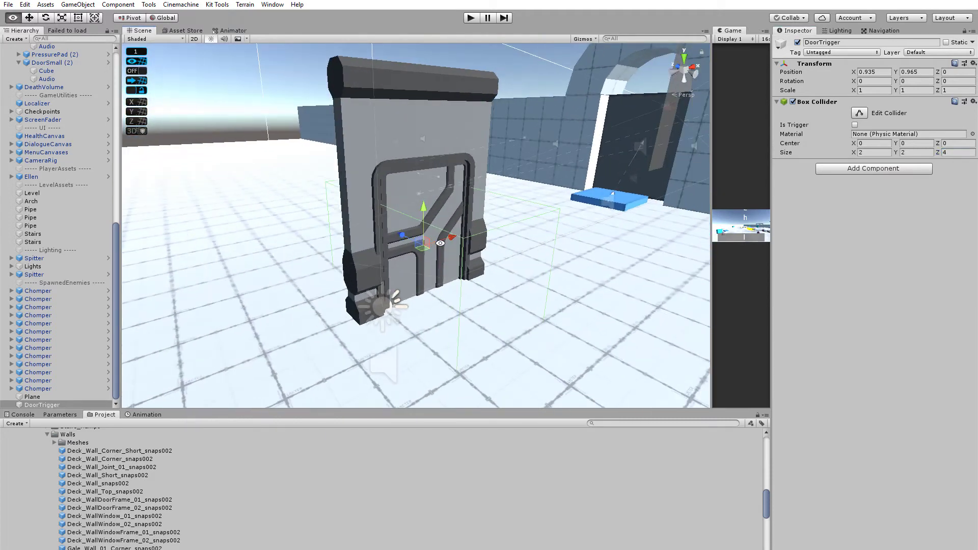
left_click(855, 124)
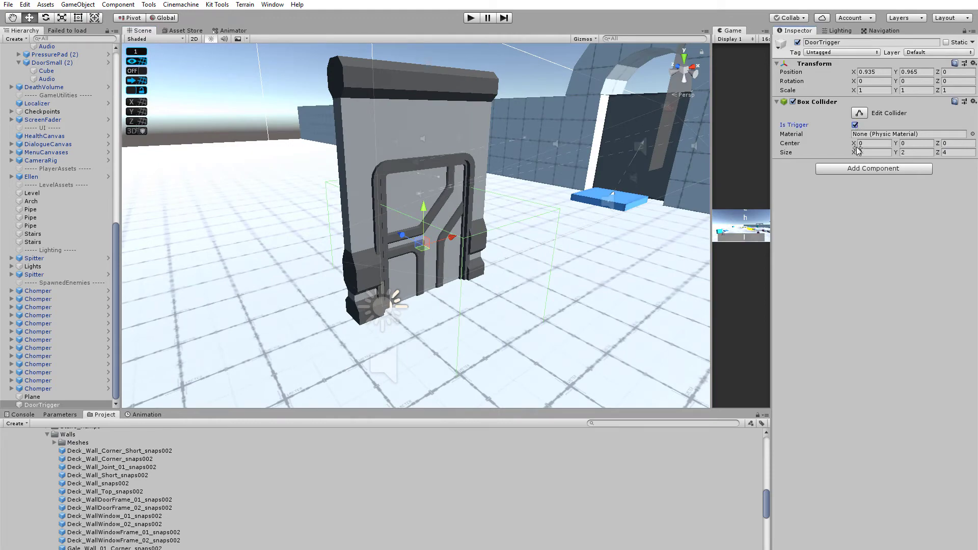
left_click_drag(327, 224, 258, 214, "alt")
left_click_drag(355, 213, 455, 219, "alt")
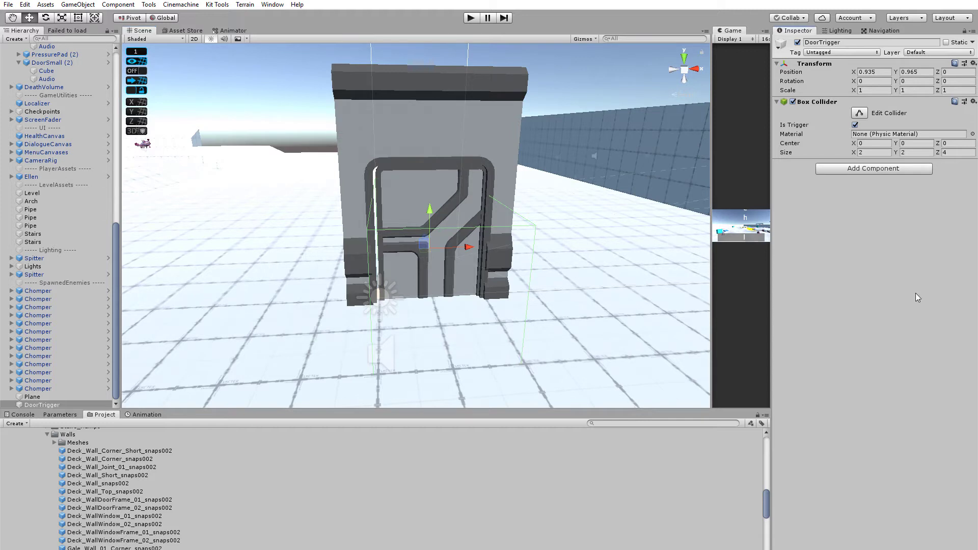
left_click(867, 171)
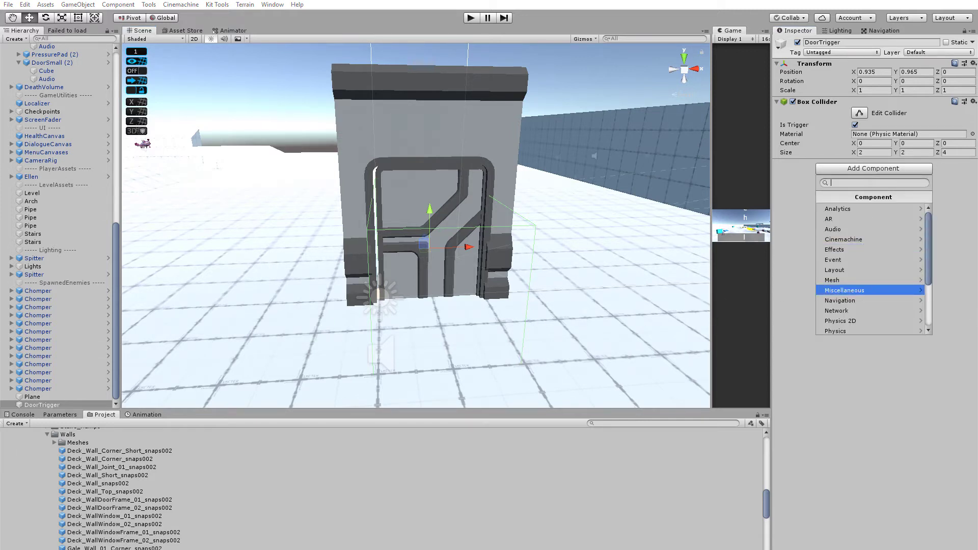
left_click(835, 412)
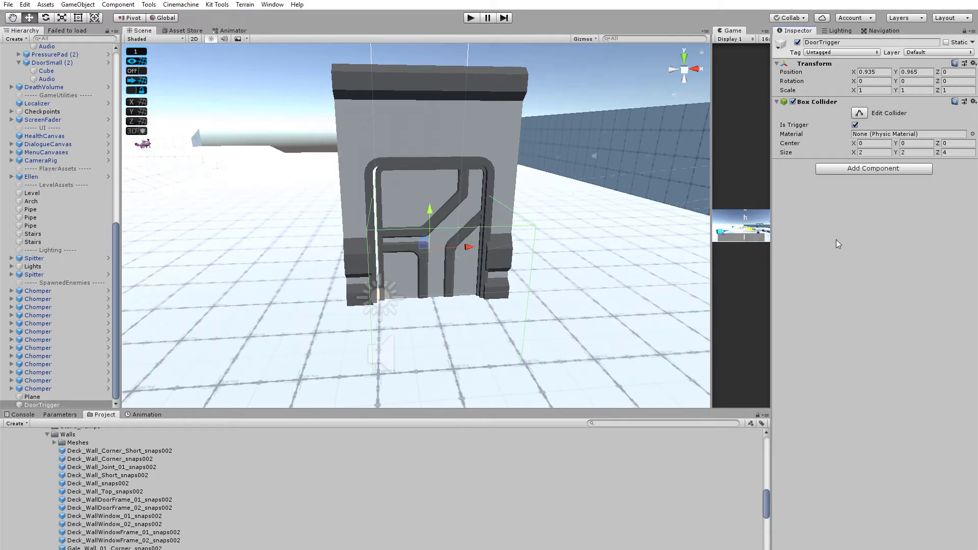
left_click(848, 167)
scroll(835, 286, "down", 3)
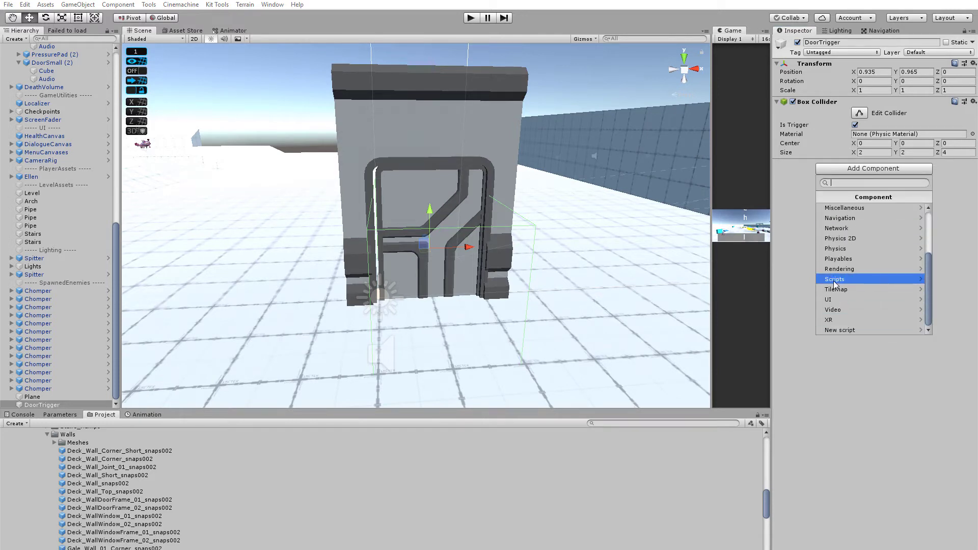
left_click(833, 279)
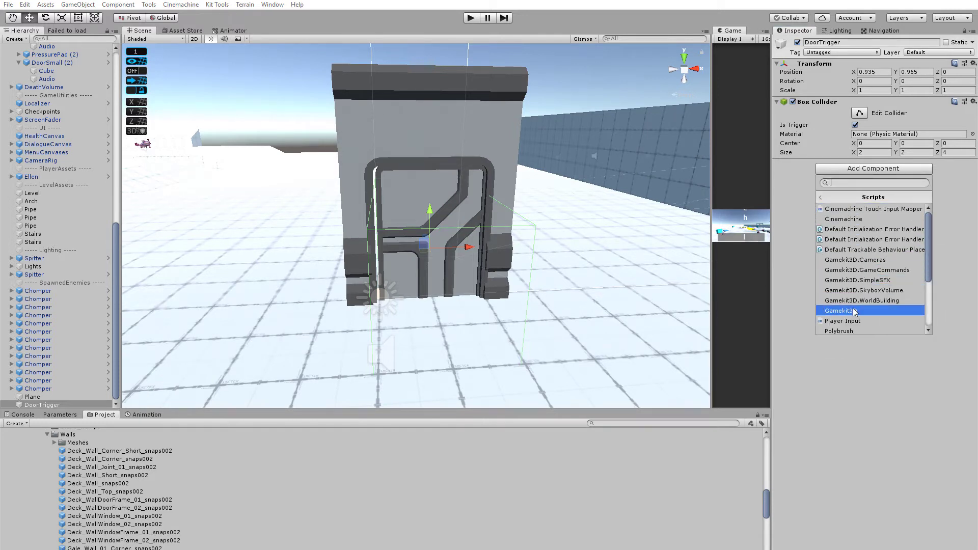
scroll(853, 304, "down", 3)
left_click(869, 415)
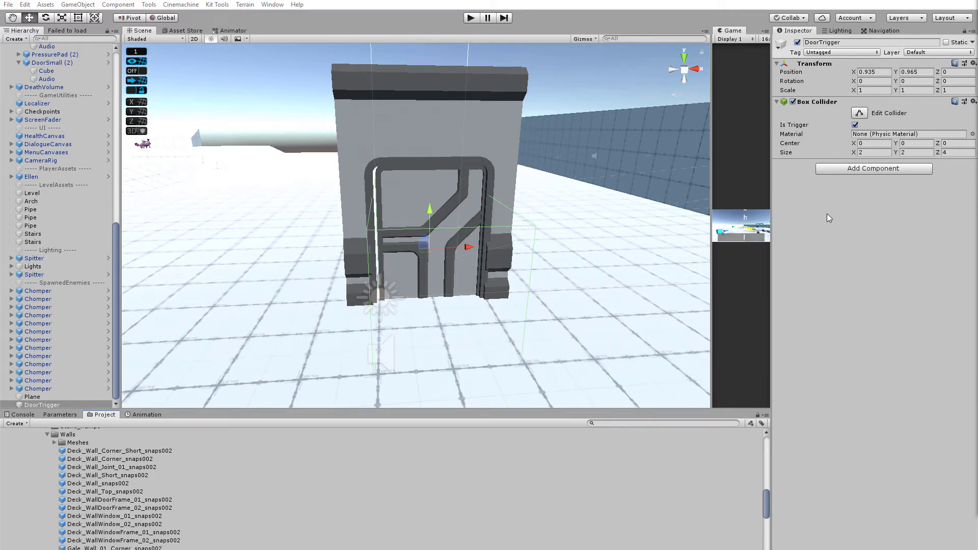
Search the project assets for "send" to find the trigger-sending scripts.
left_click(631, 424)
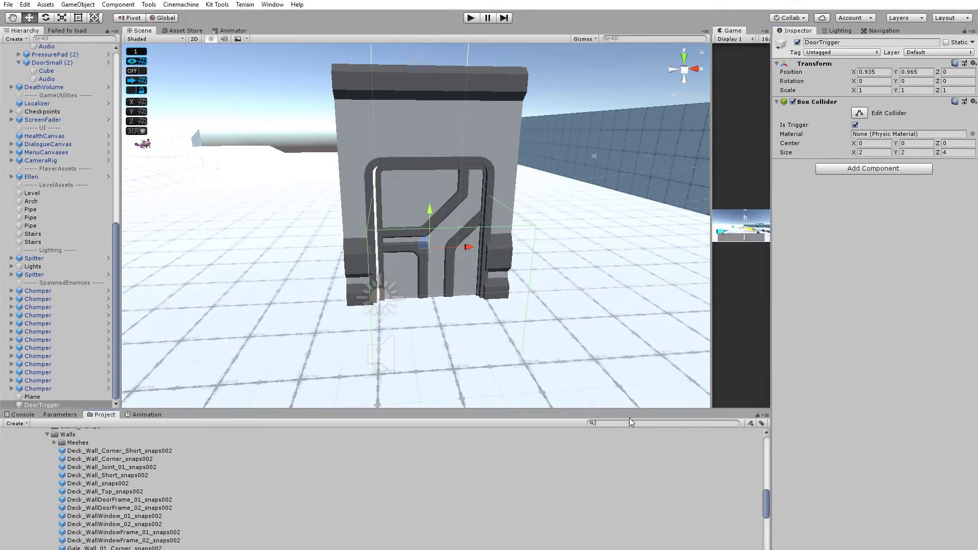
type("send")
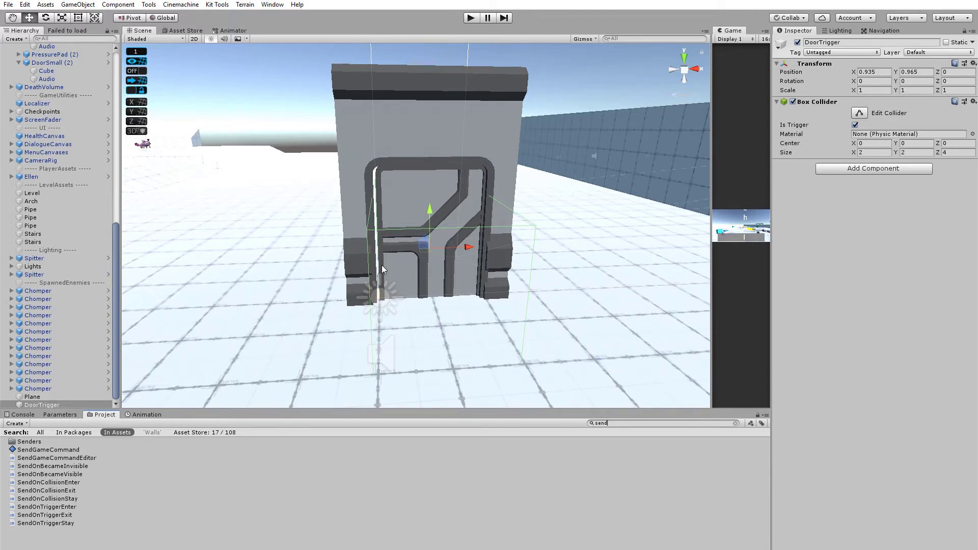
left_click_drag(381, 265, 435, 237, "alt")
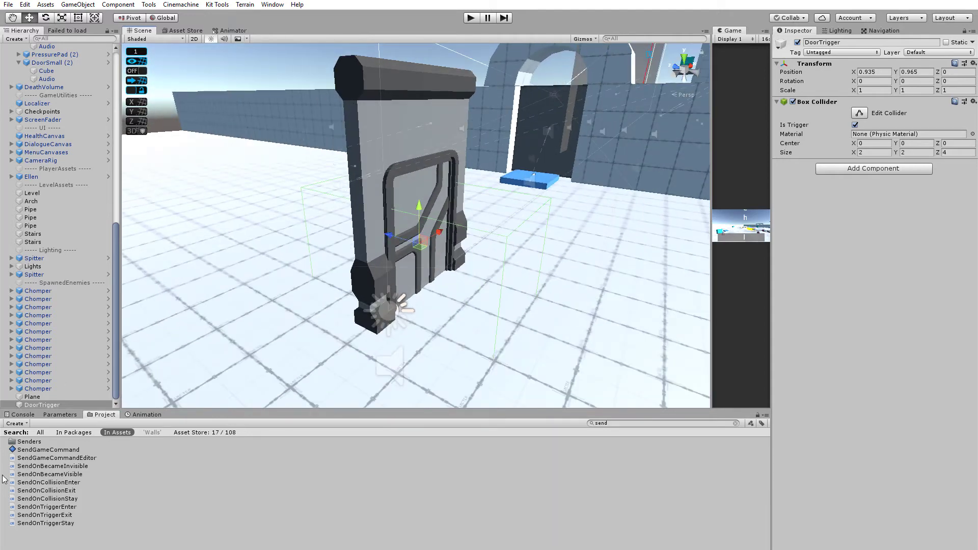
Inspect the SendOnTriggerEnter script and make DoorTrigger a child of Auto_Door in the hierarchy.
left_click(45, 507)
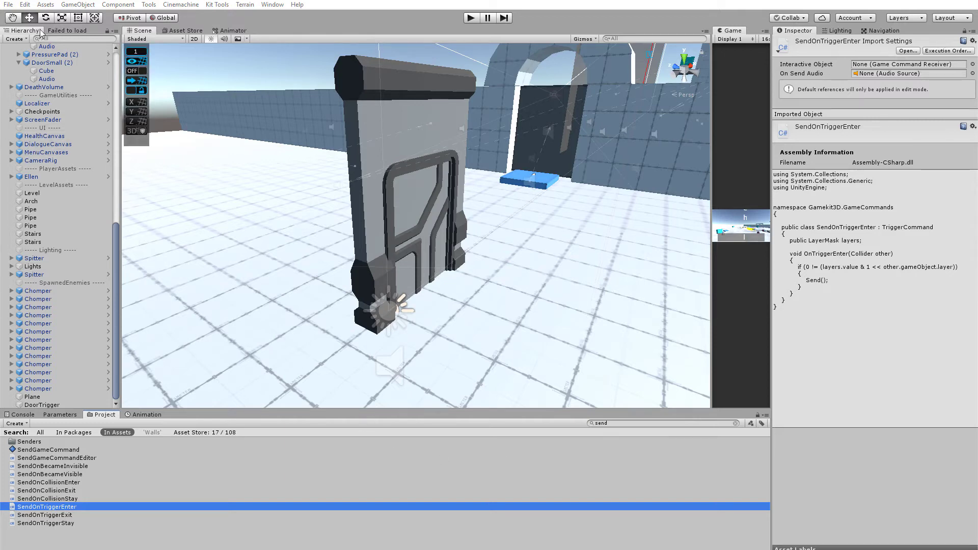
scroll(50, 95, "up", 5)
left_click_drag(116, 197, 108, 77)
left_click_drag(117, 198, 151, 350)
left_click_drag(42, 404, 60, 56)
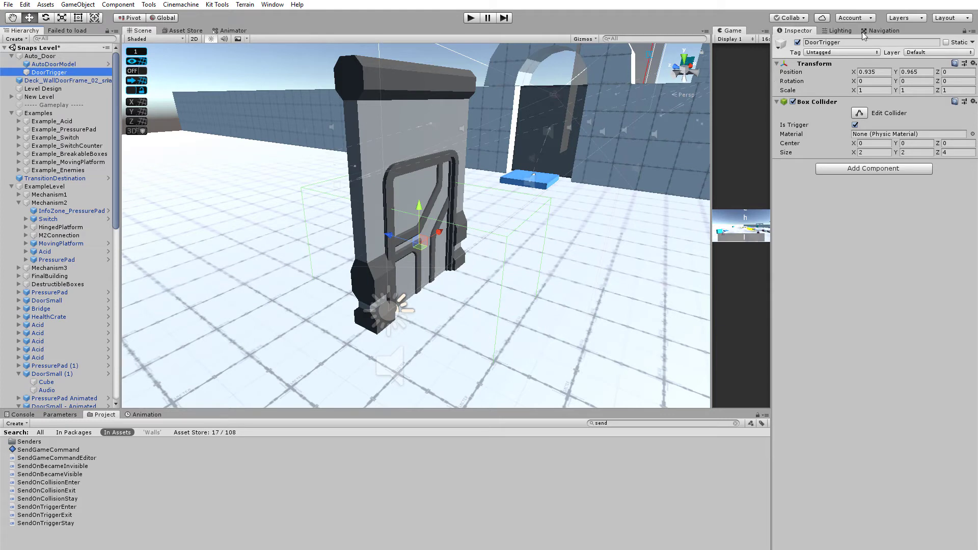
Set DoorTrigger's position to X 1 and Y 1.
left_click(973, 63)
left_click(929, 326)
left_click(880, 73)
type("1")
left_click(927, 76)
type("1")
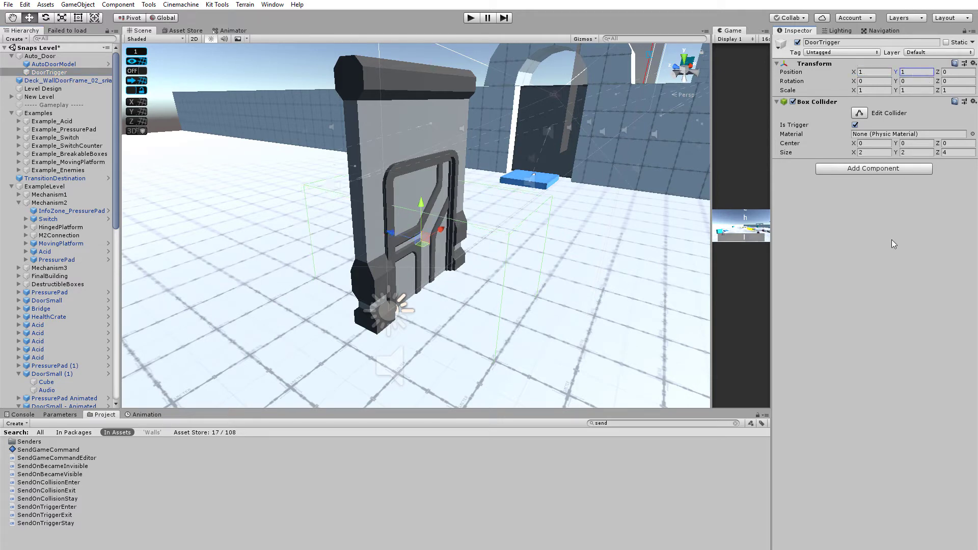
left_click(892, 241)
Set the X size of DoorTrigger's Box Collider to 3 and check how it surrounds the door.
left_click_drag(463, 289, 356, 249, "alt")
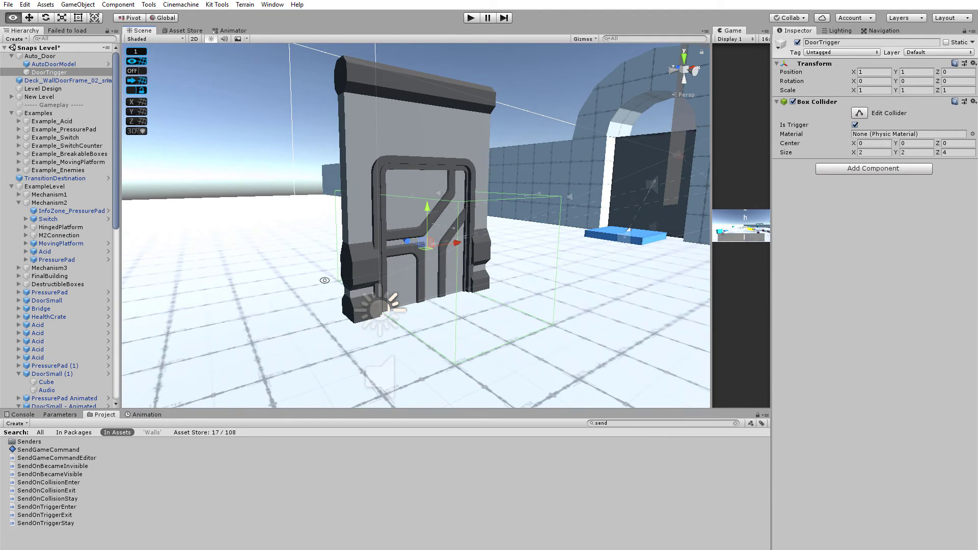
left_click_drag(325, 280, 262, 306, "alt")
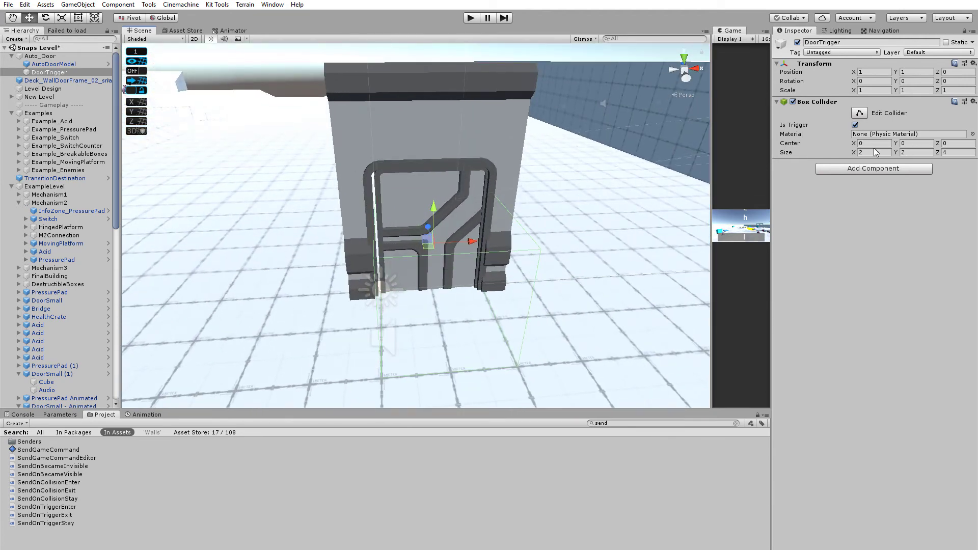
left_click(874, 149)
type("3")
left_click_drag(469, 254, 486, 294, "alt")
left_click_drag(411, 278, 499, 321, "alt")
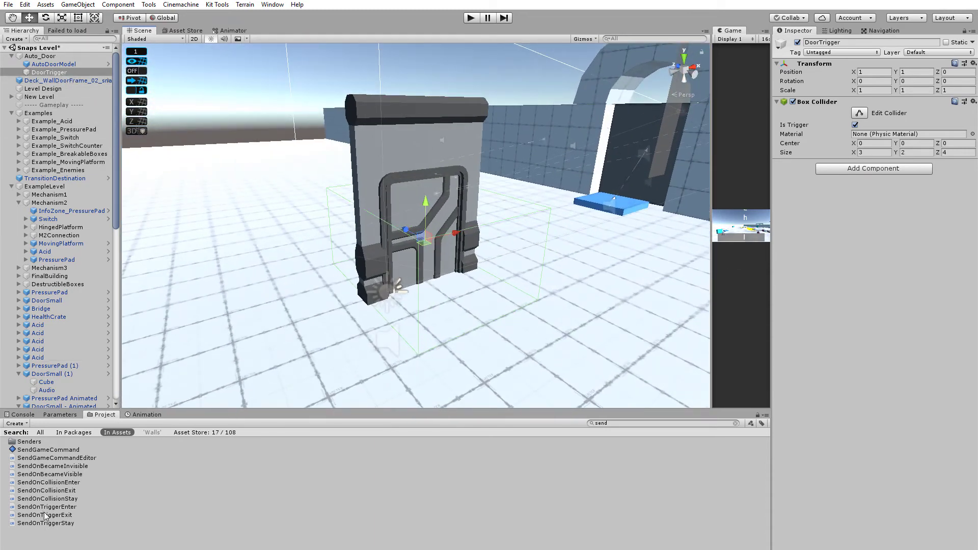
Add the SendOnTriggerEnter and SendOnTriggerExit scripts to DoorTrigger, with the interaction types Open for entering and Close for exiting.
left_click_drag(43, 507, 810, 265)
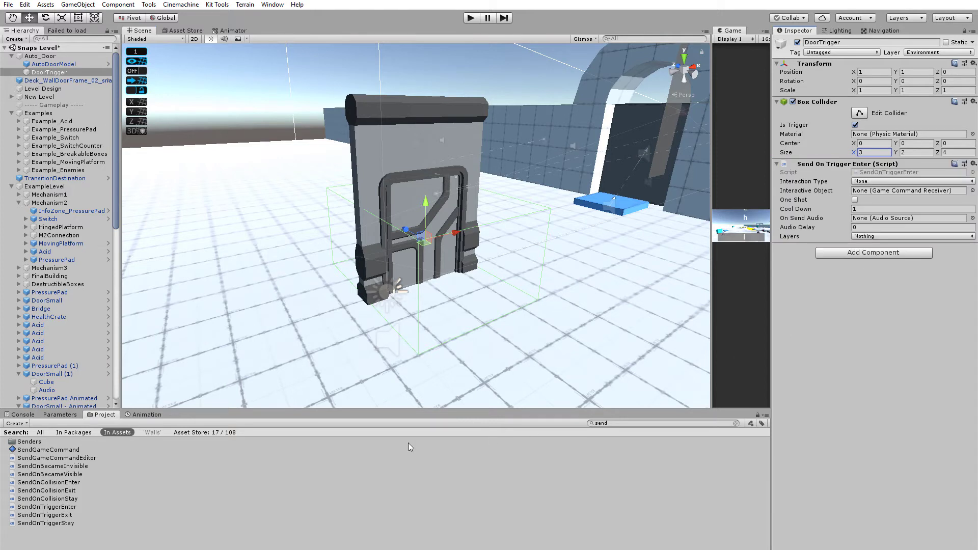
left_click_drag(61, 515, 868, 351)
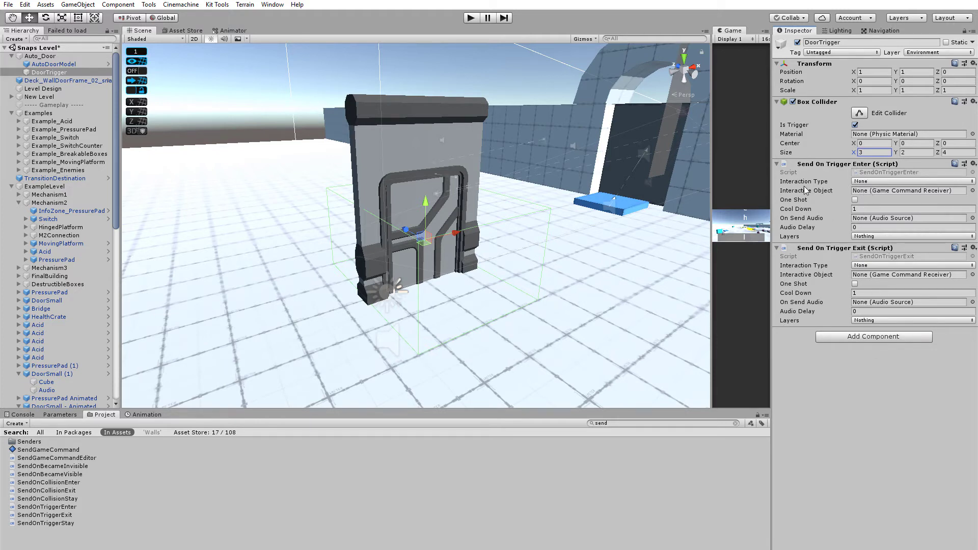
left_click(872, 182)
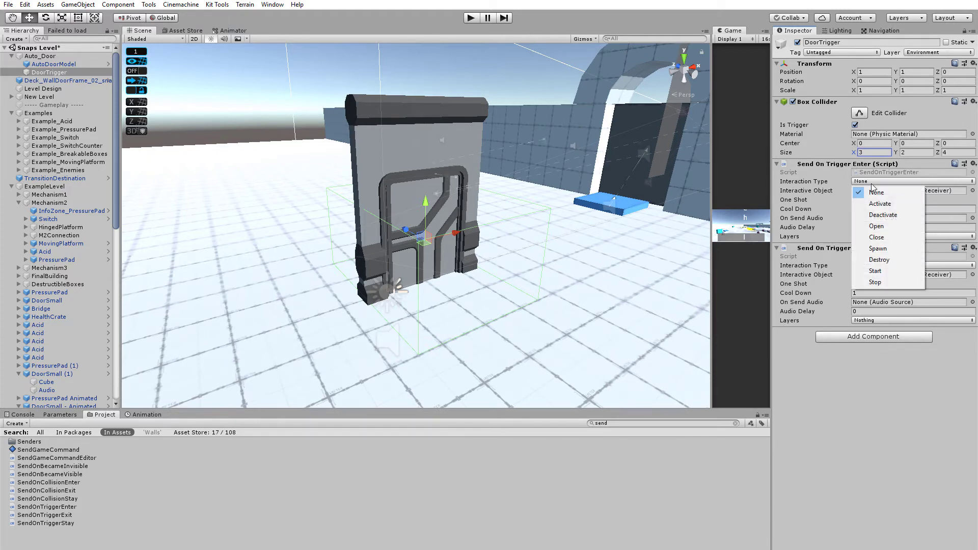
left_click(876, 226)
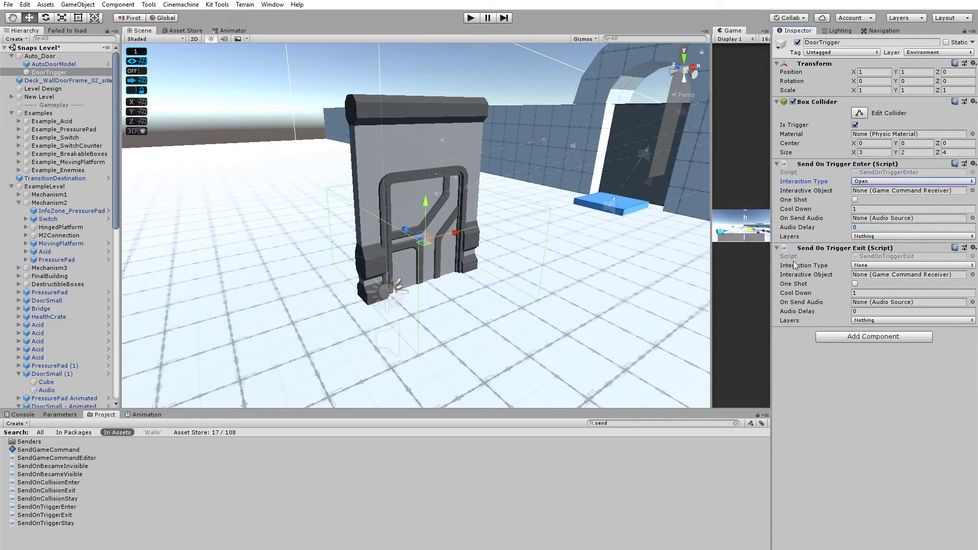
left_click(879, 265)
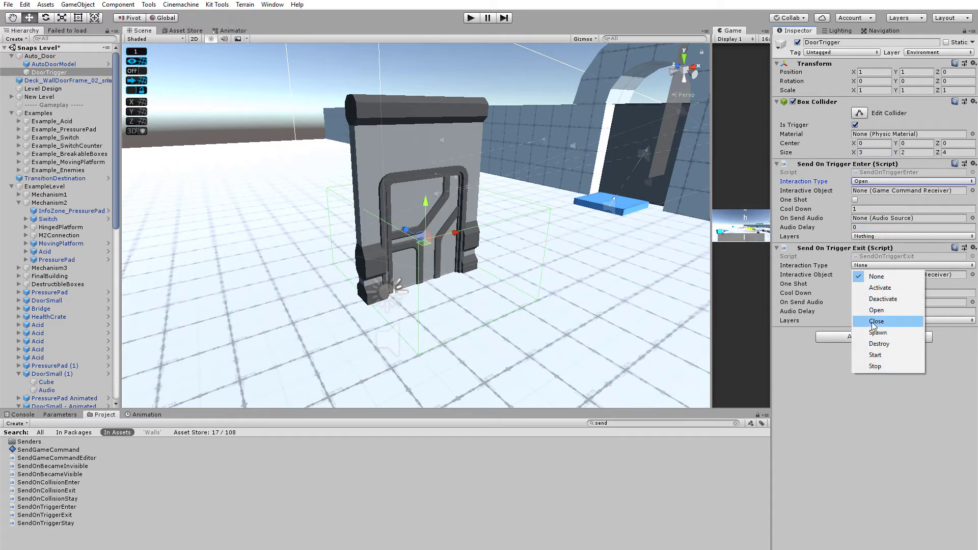
left_click(872, 323)
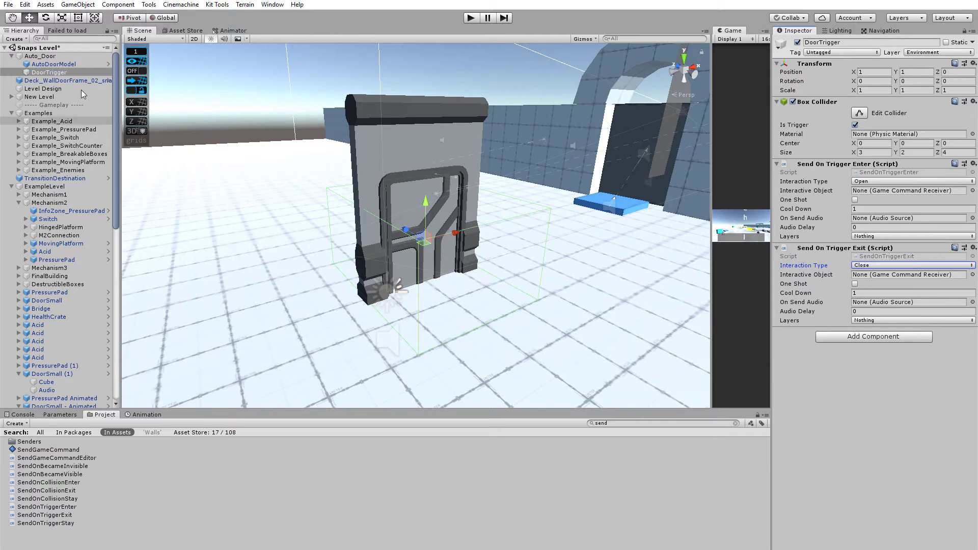
Try to assign AutoDoorModel as the Interactive Object of DoorTrigger's Send On Trigger Enter script.
left_click_drag(57, 65, 872, 193)
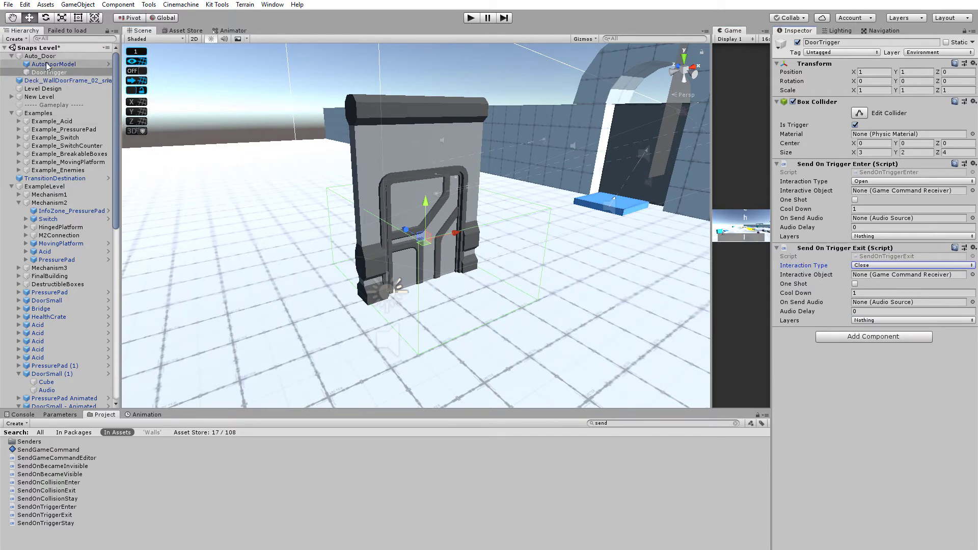
left_click_drag(52, 65, 910, 193)
left_click(972, 191)
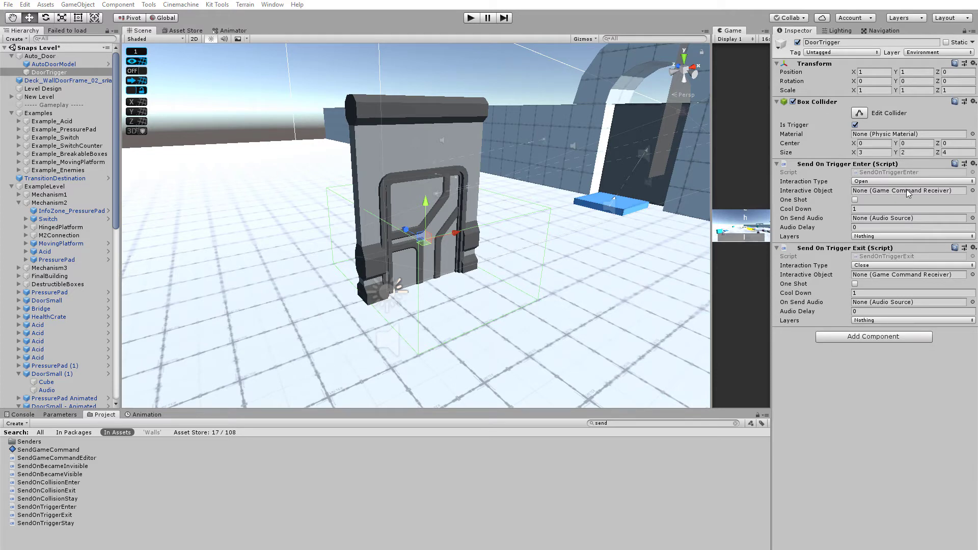
Search the project assets for "game" and add the GameCommandReceiver script to AutoDoorModel.
left_click(57, 63)
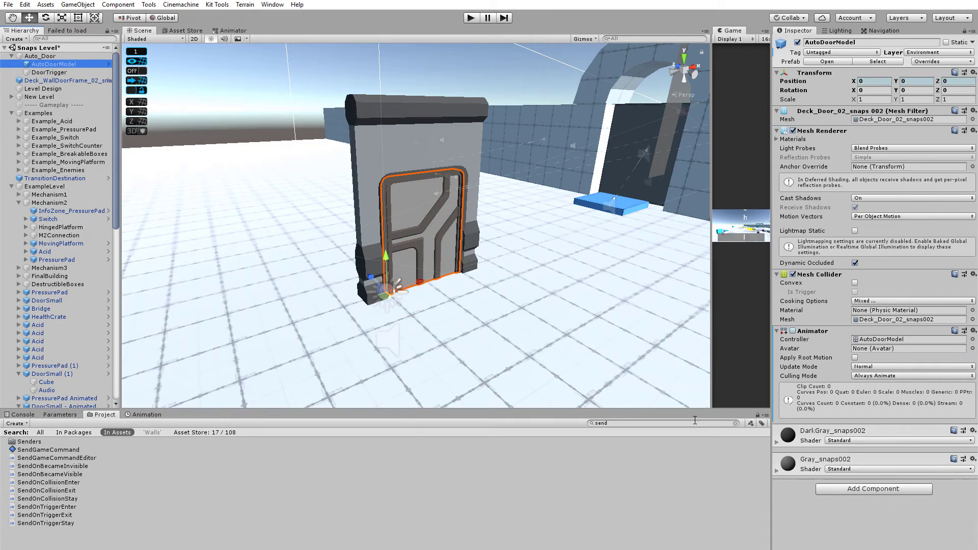
left_click(577, 422)
type("game")
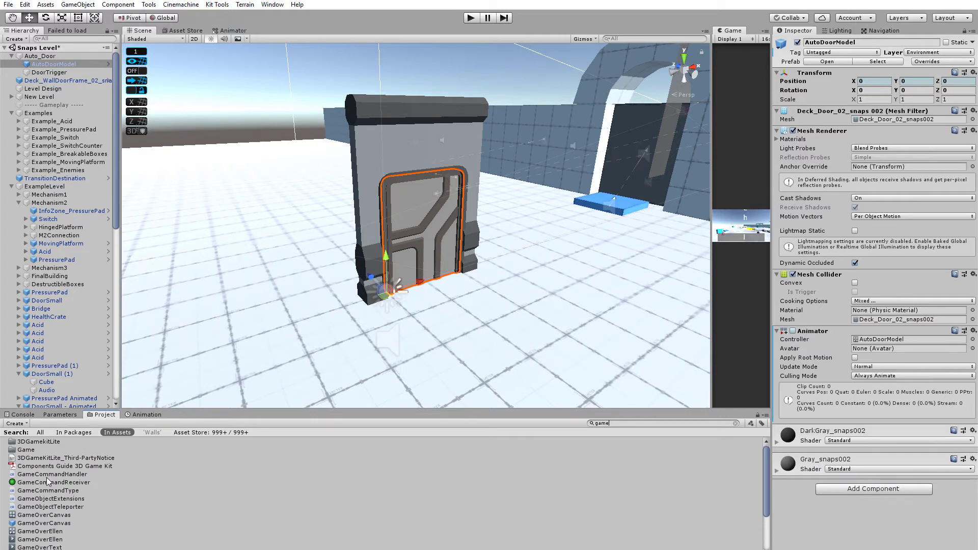
left_click_drag(47, 482, 888, 534)
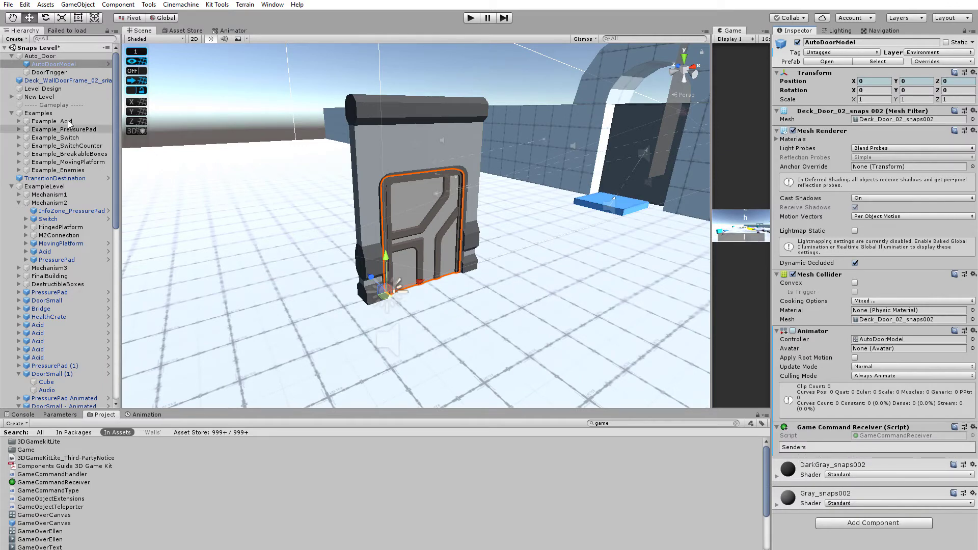
Assign AutoDoorModel as the Interactive Object of both the Send On Trigger Enter and Send On Trigger Exit scripts on DoorTrigger.
left_click(49, 72)
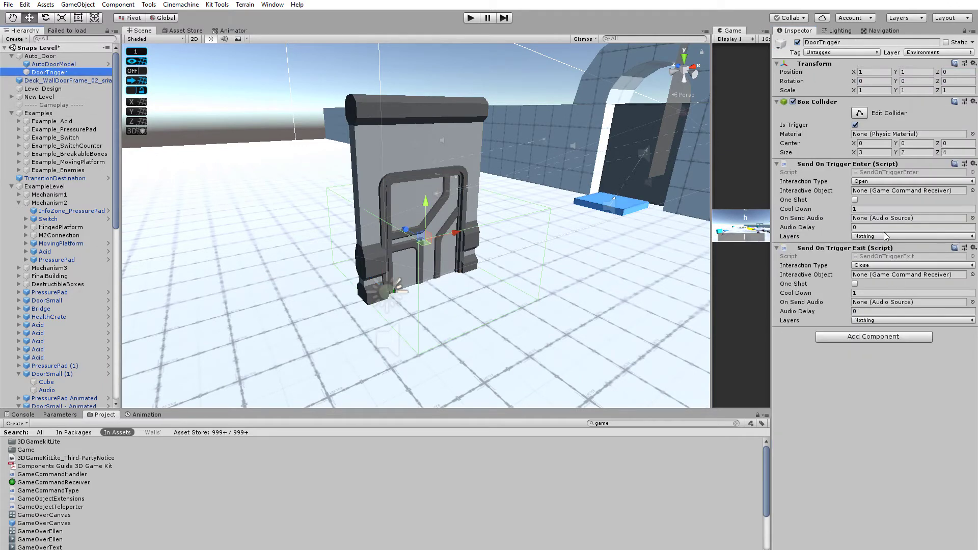
left_click_drag(76, 65, 885, 191)
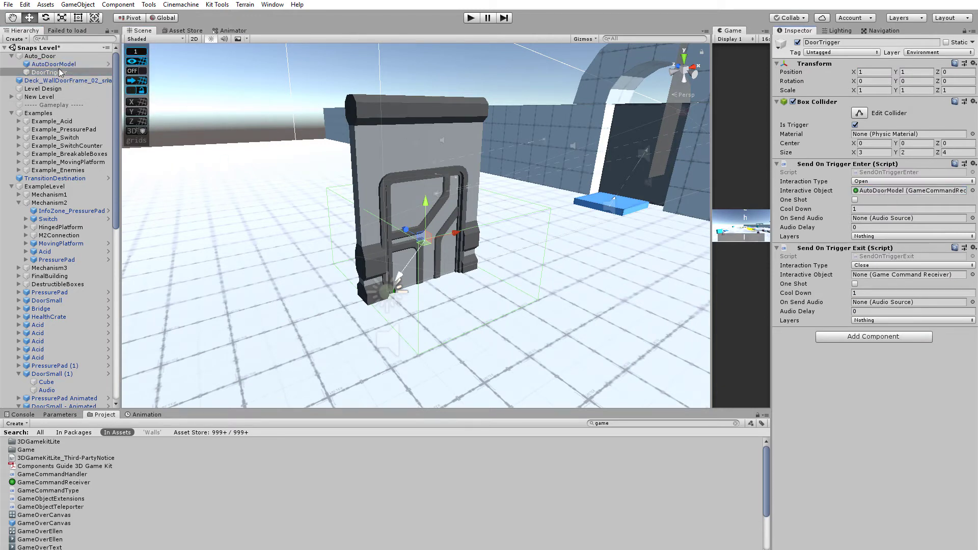
left_click_drag(67, 65, 895, 281)
Duplicate the Auto_Door _open state in AutoDoorModel's animator controller and place the copy directly below the original.
left_click(41, 64)
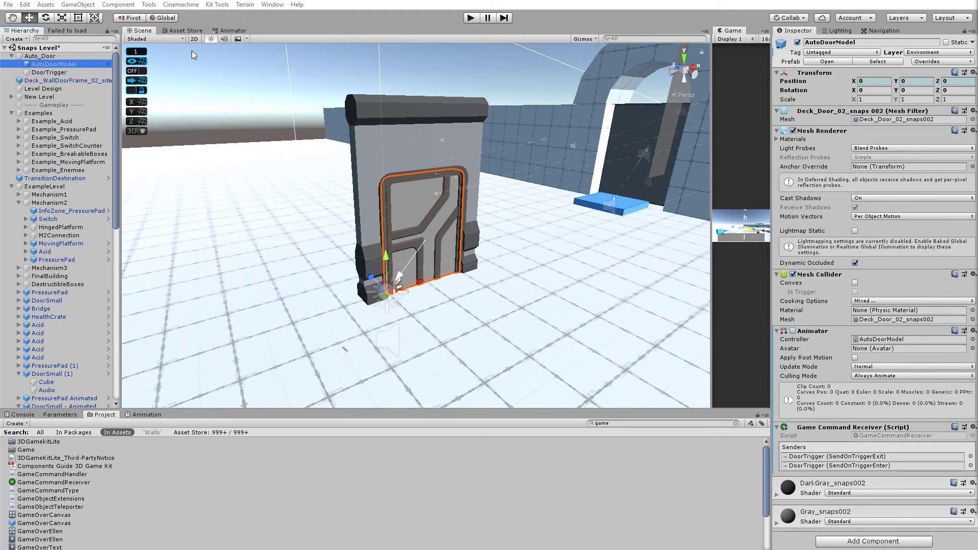
left_click(233, 30)
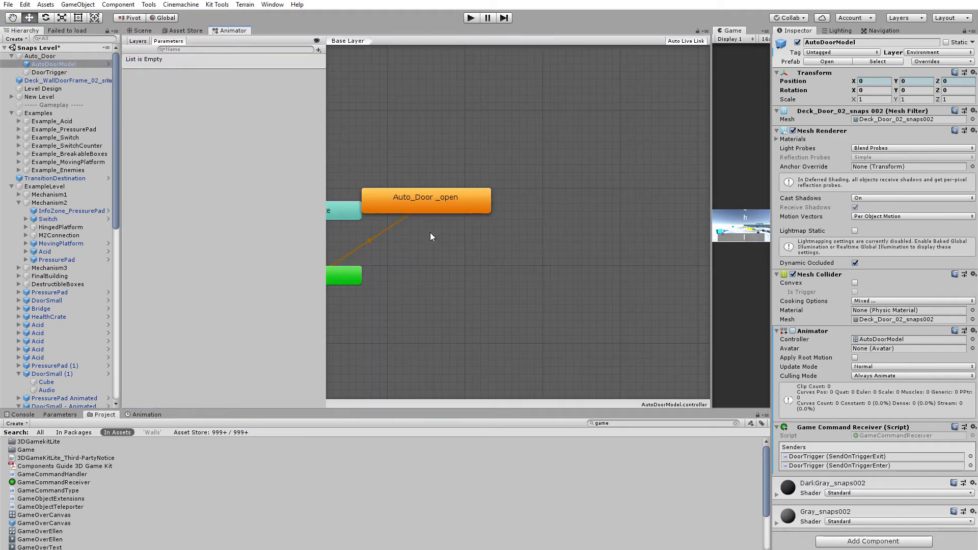
left_click(549, 197)
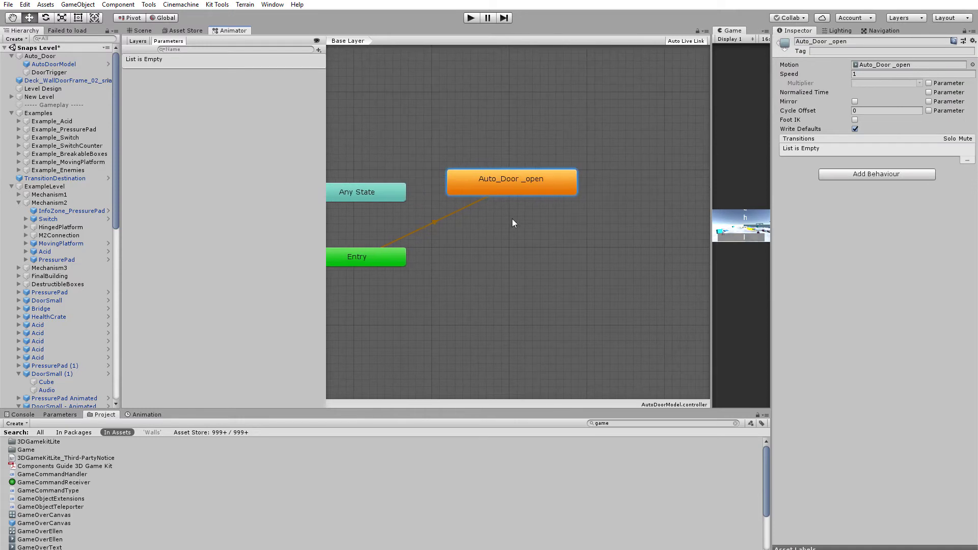
left_click(514, 169)
left_click(518, 180)
key("ctrl+d")
left_click_drag(528, 209, 499, 266)
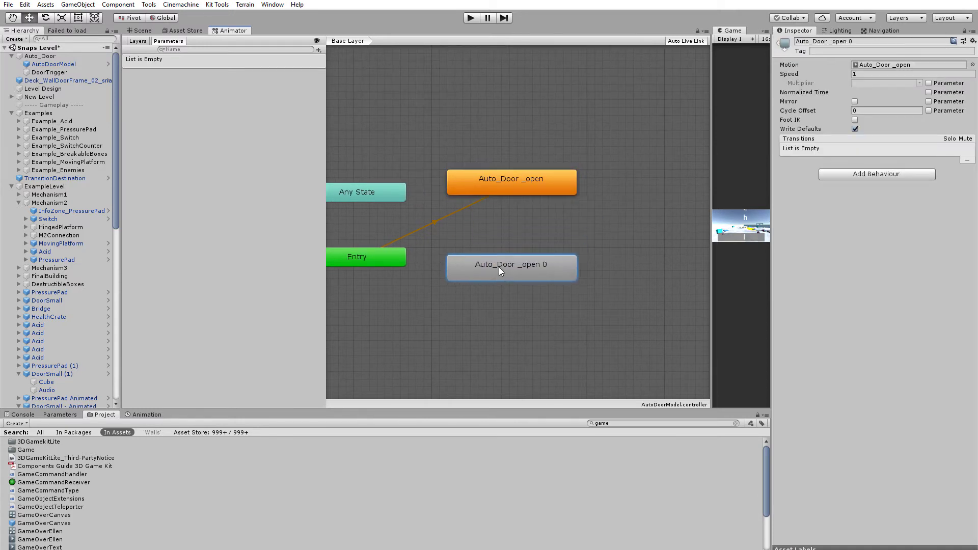
Rename the duplicated animator state to Door Close.
left_click(866, 43)
type("D")
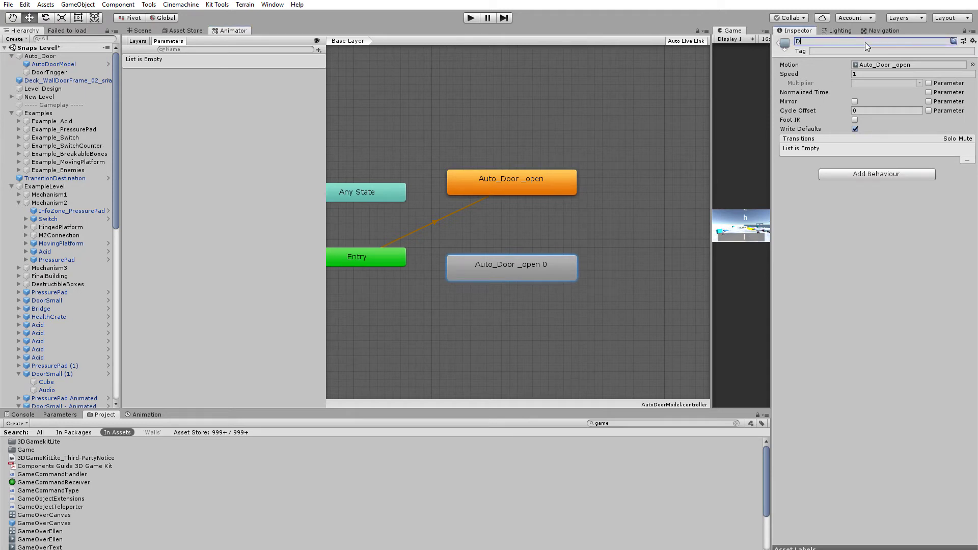
type("oor Close")
key("Return")
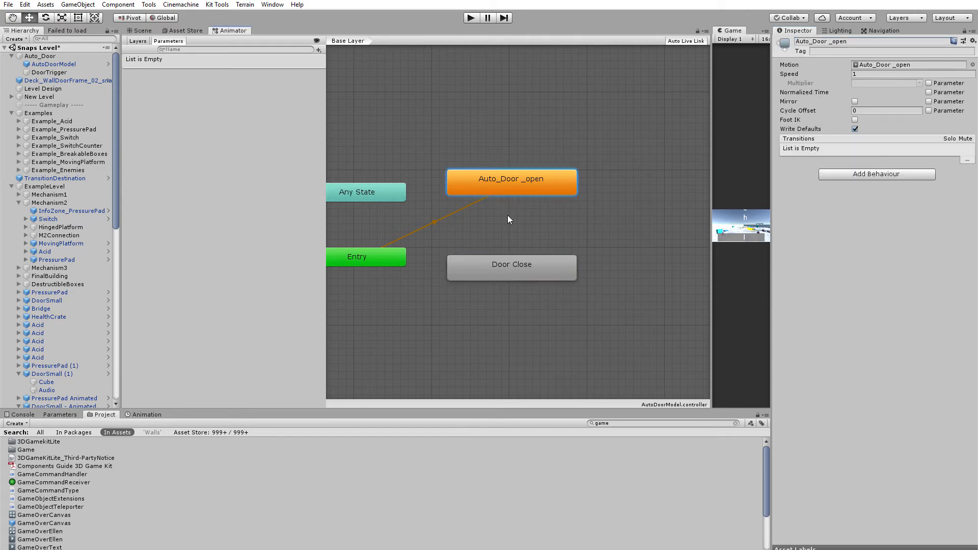
Create transitions in both directions between the Door Close and Auto_Door _open states.
right_click(520, 280)
left_click(559, 288)
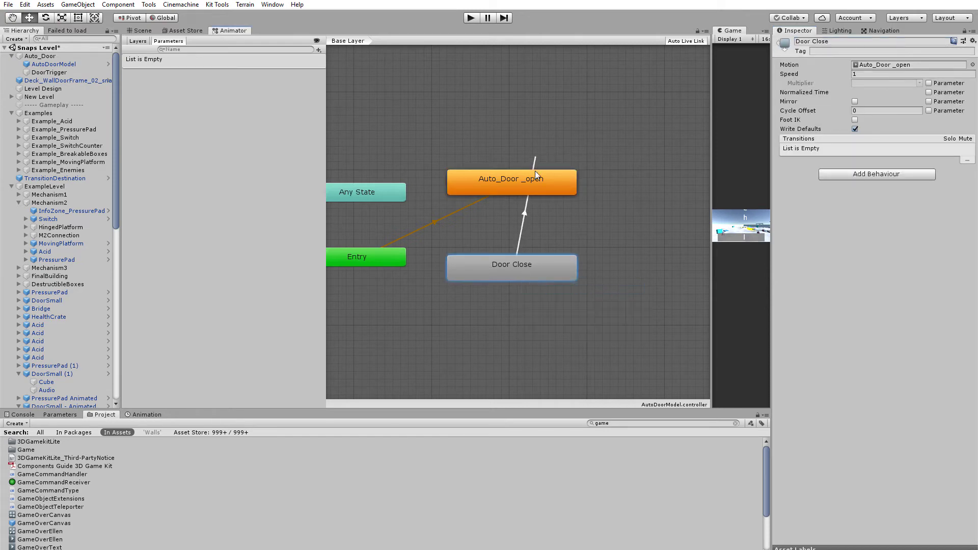
left_click(518, 179)
left_click(525, 182)
right_click(530, 187)
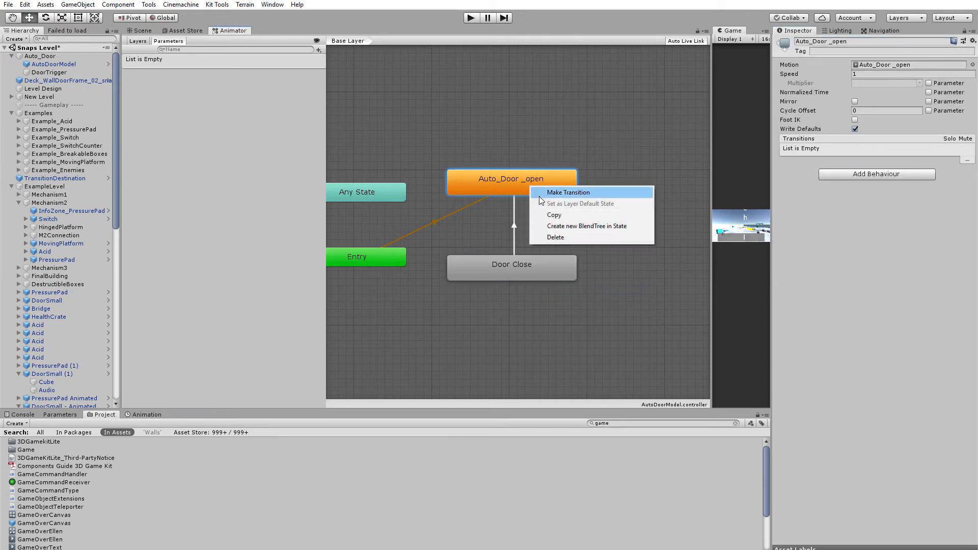
left_click(541, 193)
left_click(518, 267)
Preview the transition from Door Close to Auto_Door _open.
left_click(517, 240)
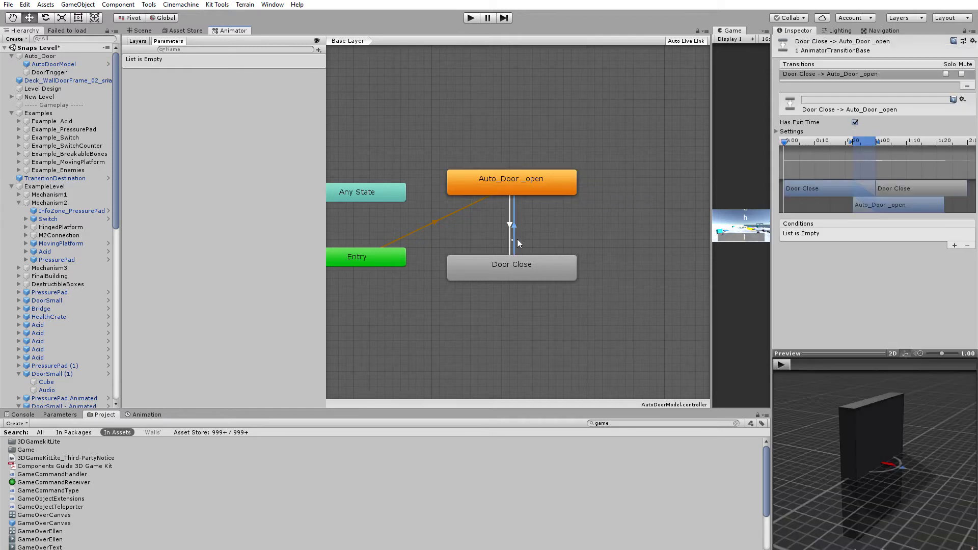
left_click(782, 365)
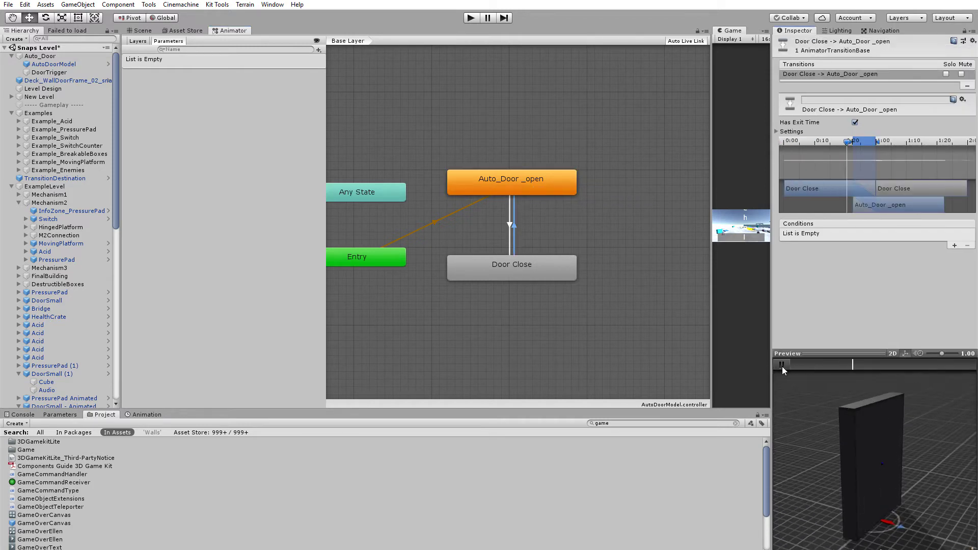
left_click(783, 365)
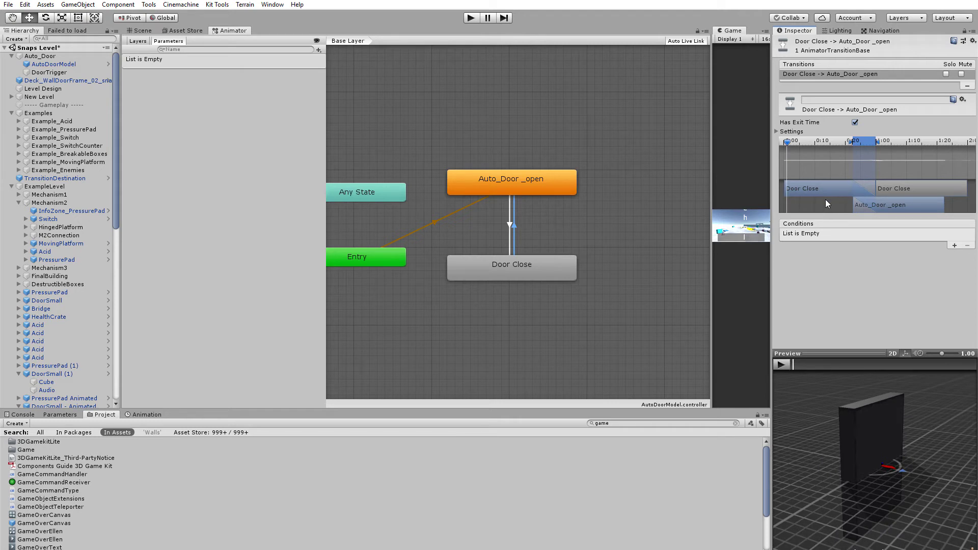
left_click(432, 141)
Make Door Close the layer's default state.
left_click(519, 268)
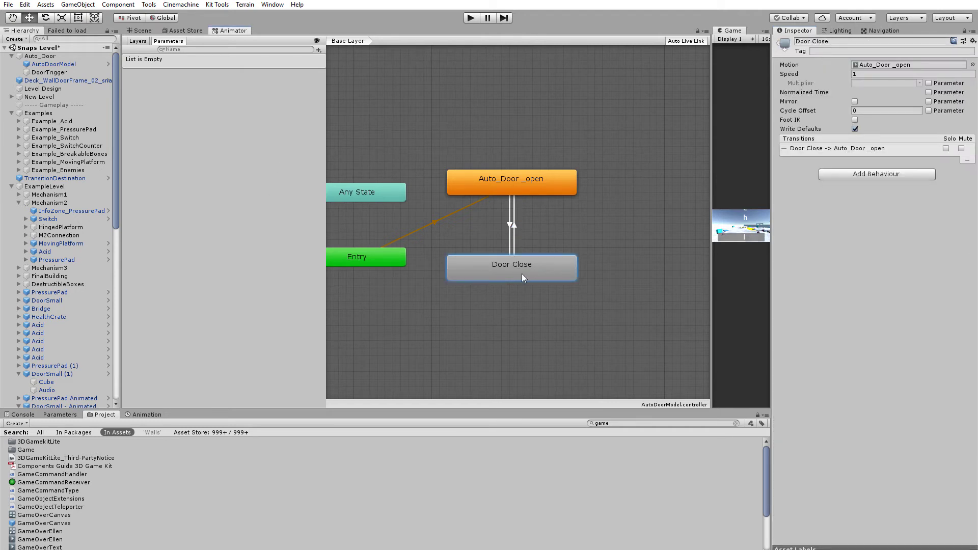
right_click(522, 276)
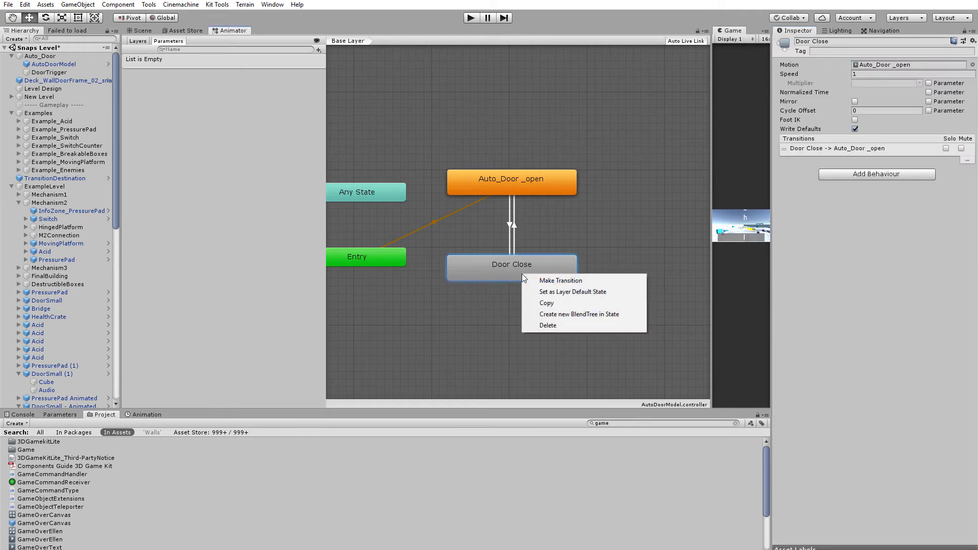
left_click(546, 293)
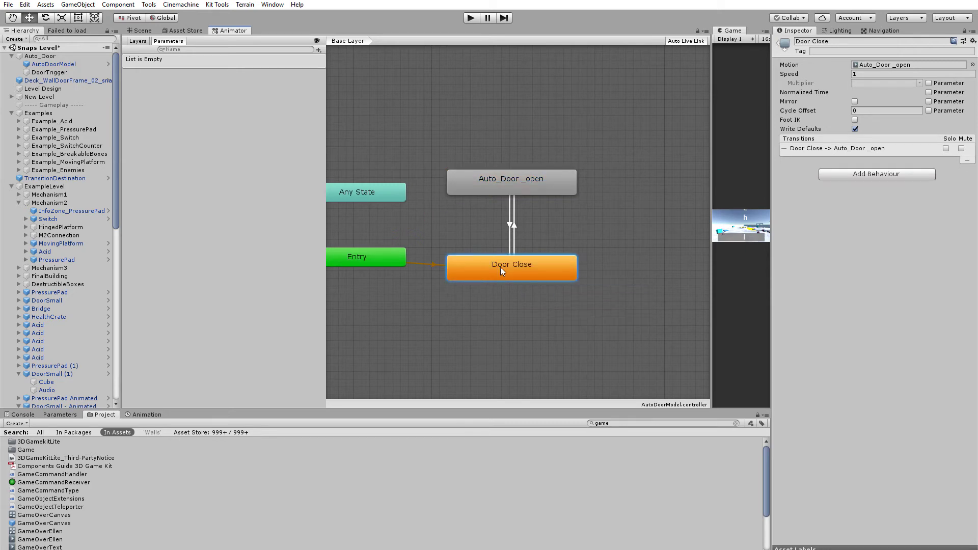
left_click(498, 179)
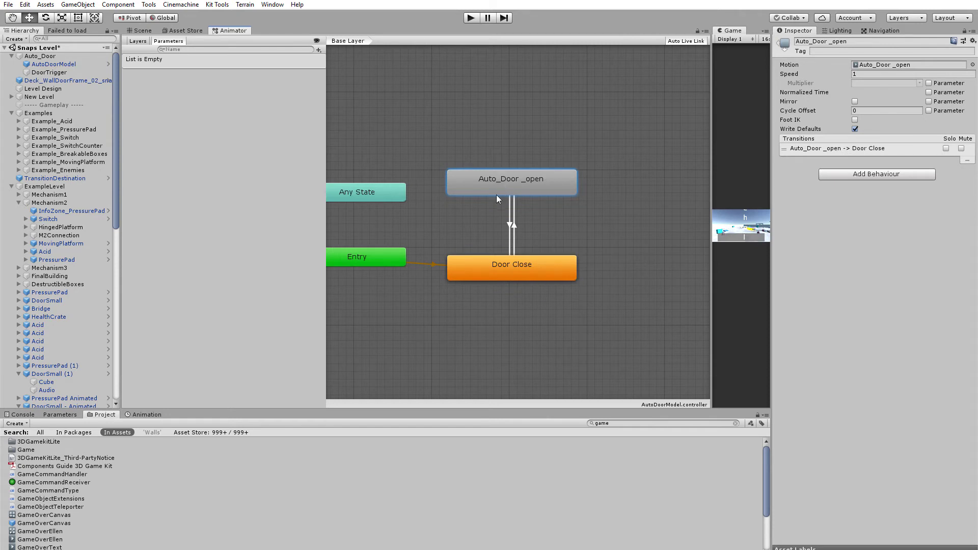
left_click(500, 321)
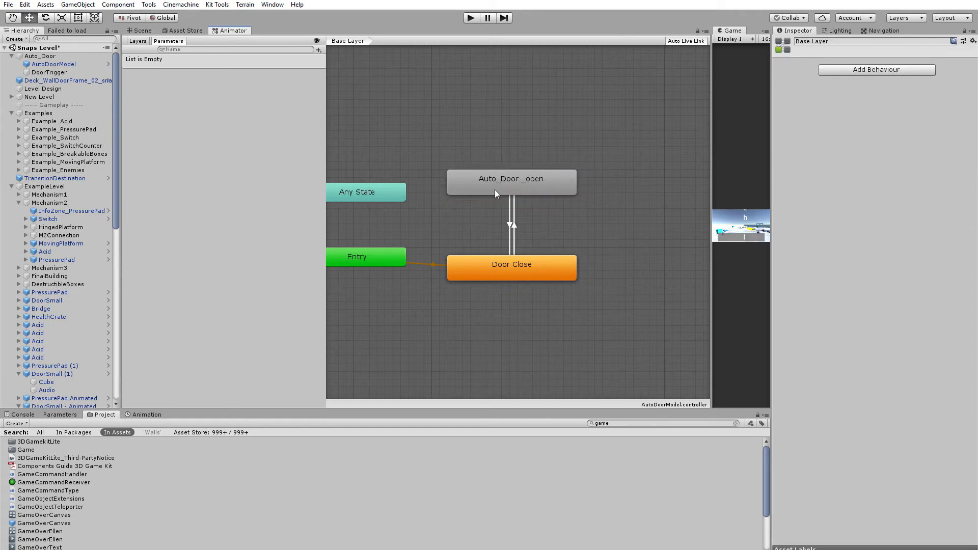
Add a trigger parameter named open to the AutoDoorModel animator controller.
left_click(509, 224)
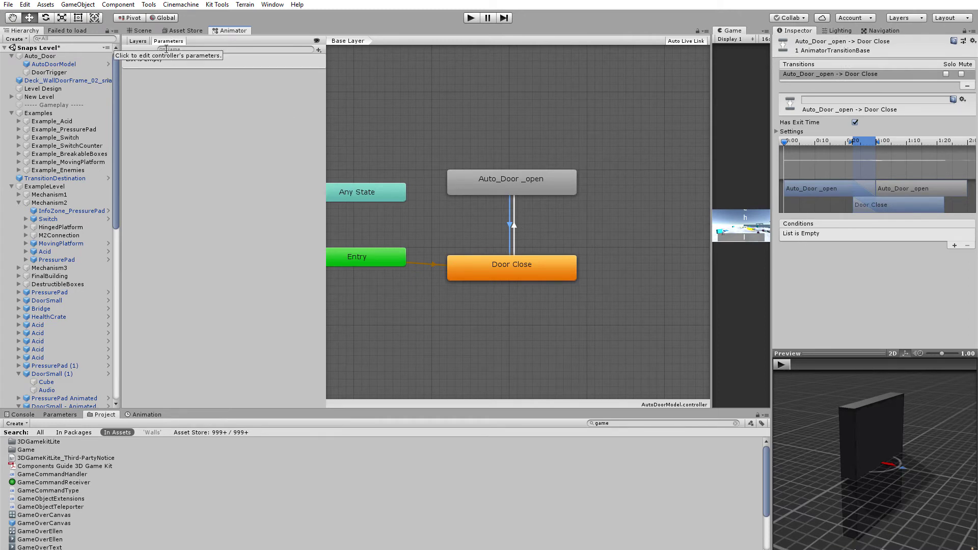
left_click(318, 50)
left_click(332, 96)
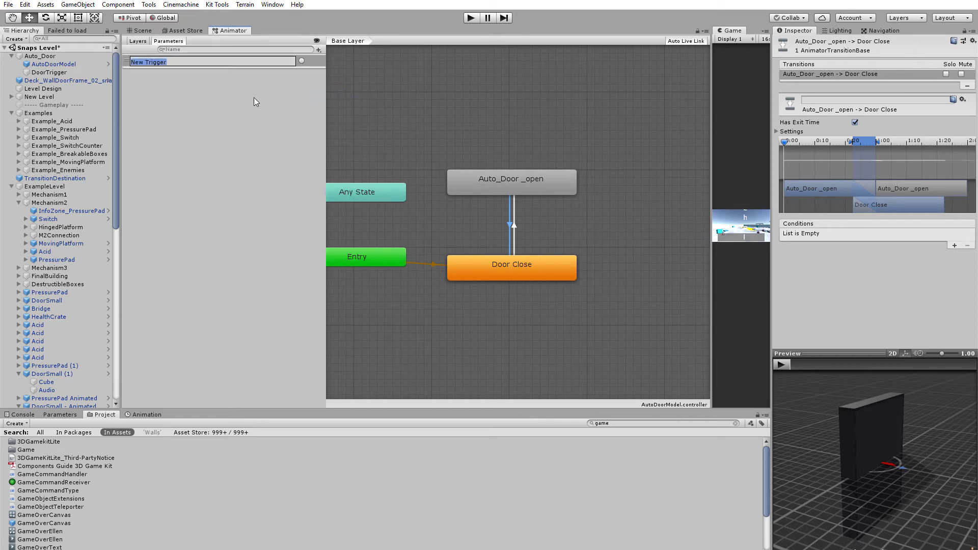
key("BackSpace")
type("open")
key("Return")
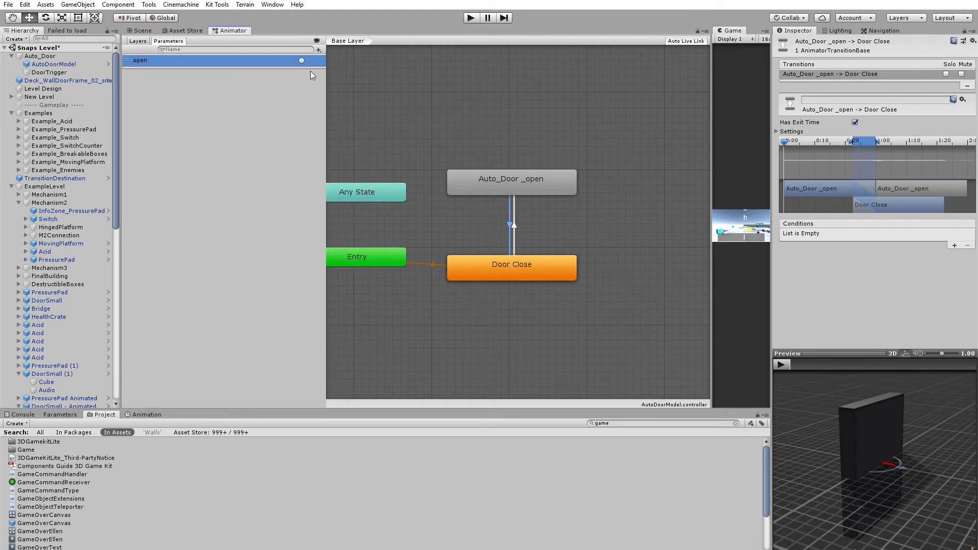
Add a second trigger parameter named close to the animator controller.
left_click(317, 49)
left_click(330, 95)
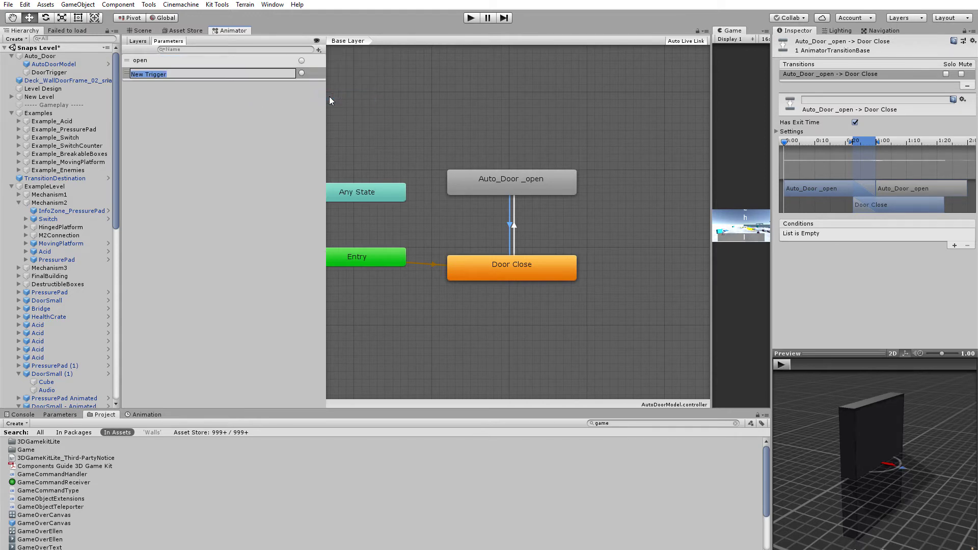
type("close")
key("Return")
Add the open trigger as the condition of the transition from Door Close to Auto_Door _open.
left_click(501, 227)
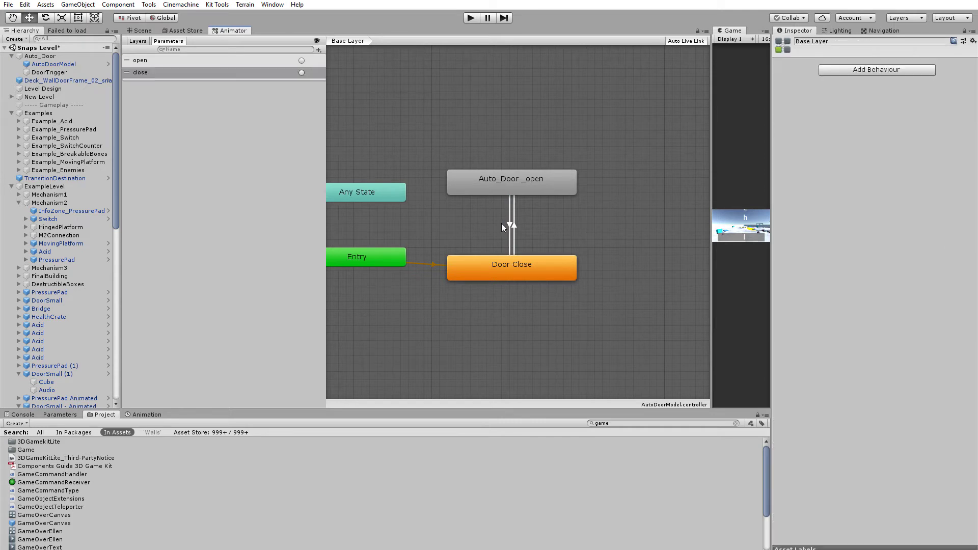
left_click(514, 248)
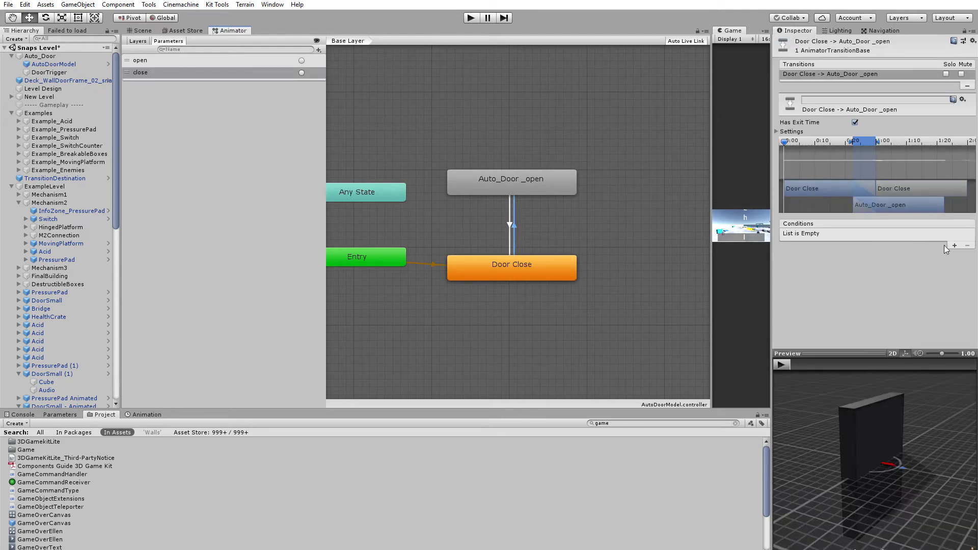
left_click(955, 245)
Add a condition using the close trigger to the transition from Auto_Door _open to Door Close.
left_click(509, 228)
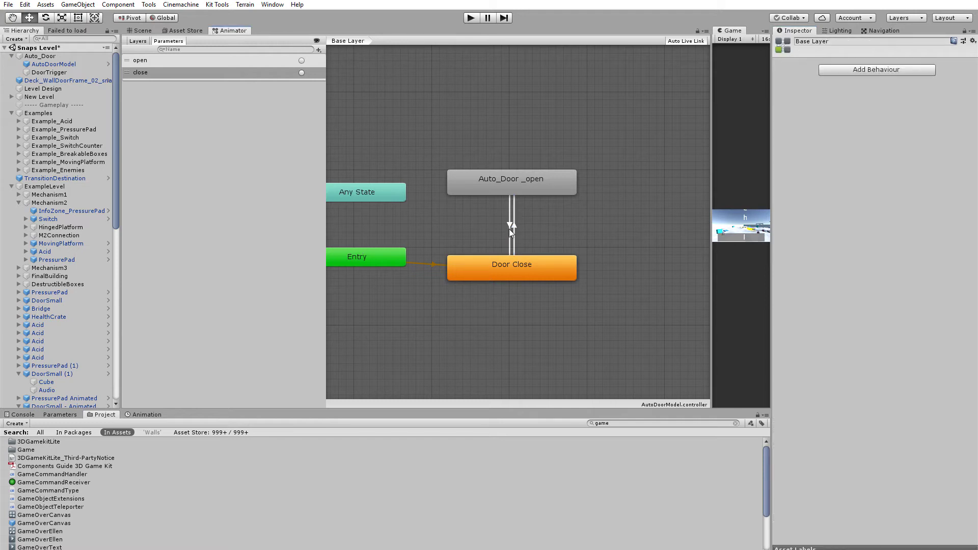
left_click(509, 224)
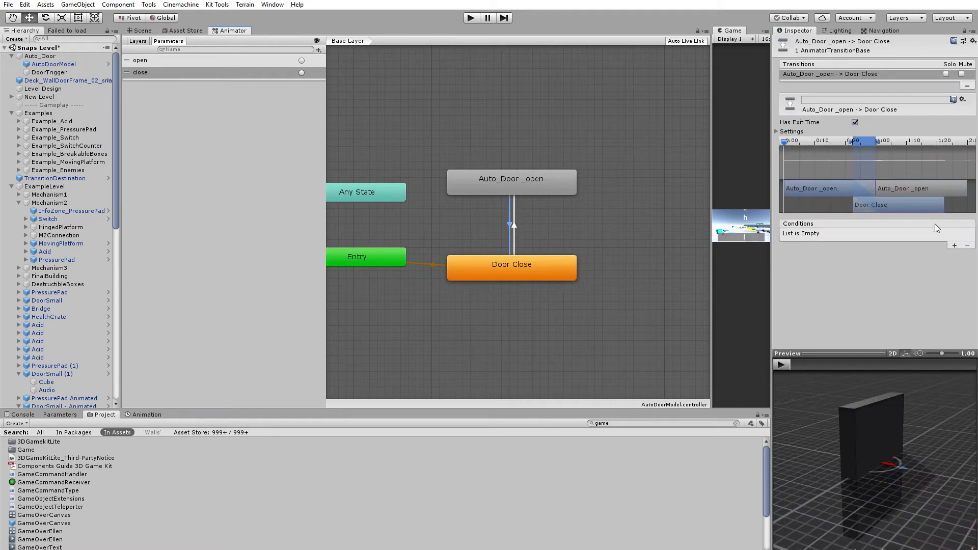
left_click(953, 246)
left_click(845, 234)
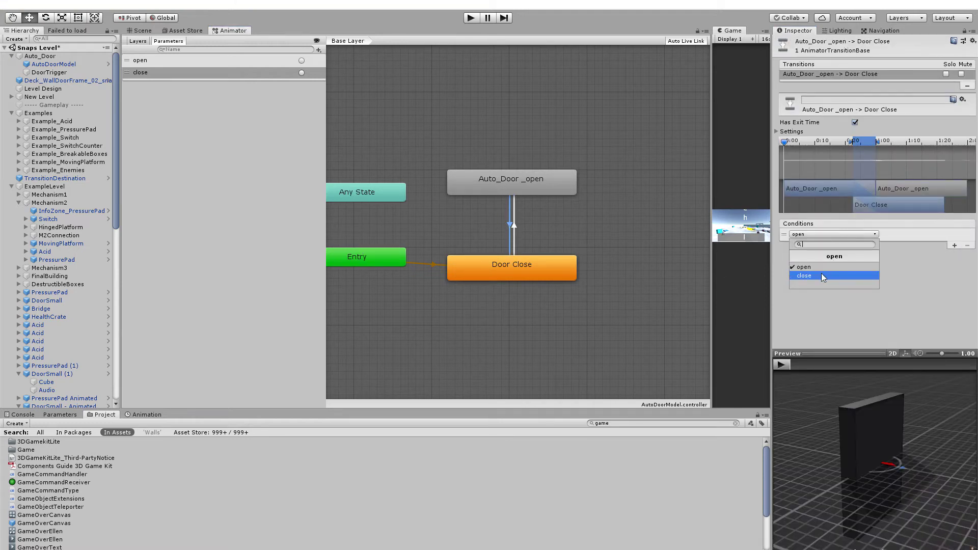
left_click(821, 276)
left_click(495, 374)
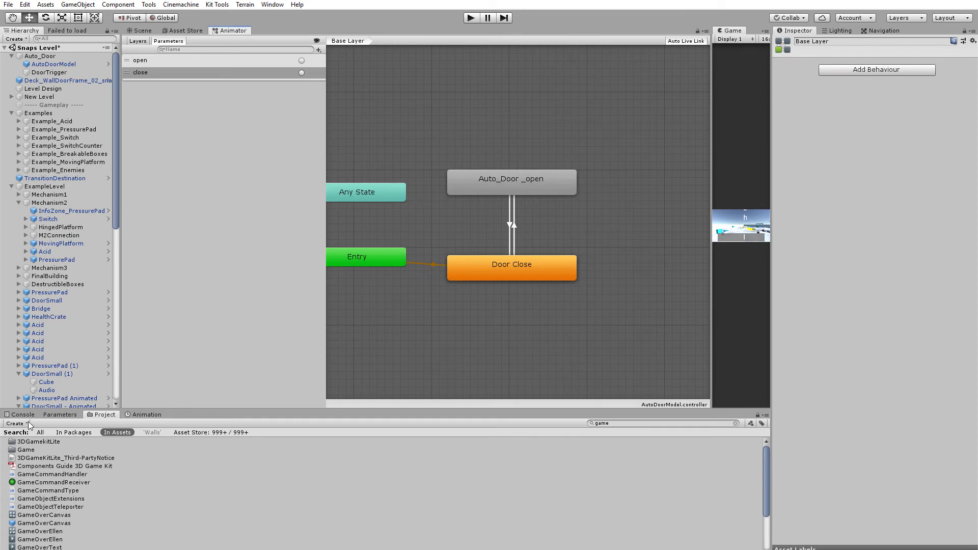
Clear the project asset search to show the full folder tree.
left_click(72, 415)
left_click(98, 415)
left_click(735, 424)
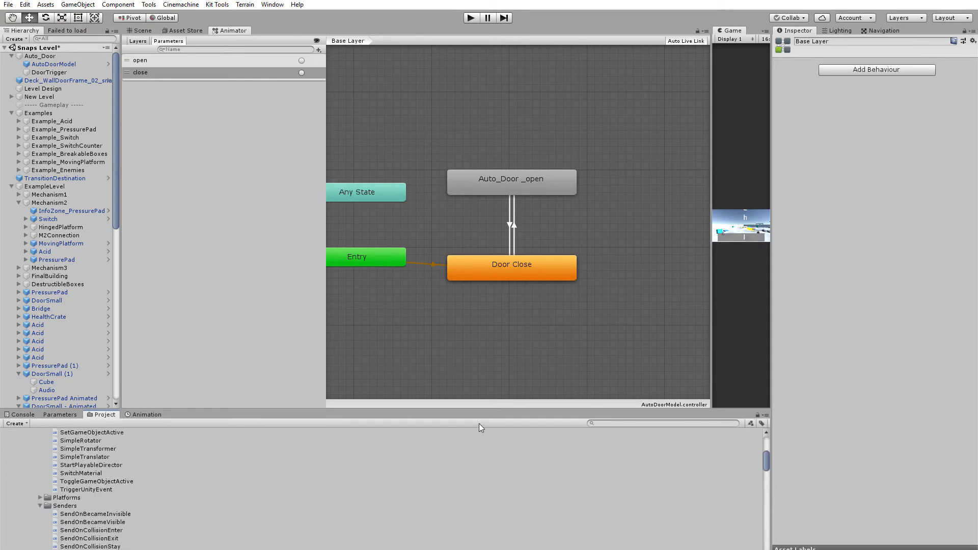
left_click(751, 423)
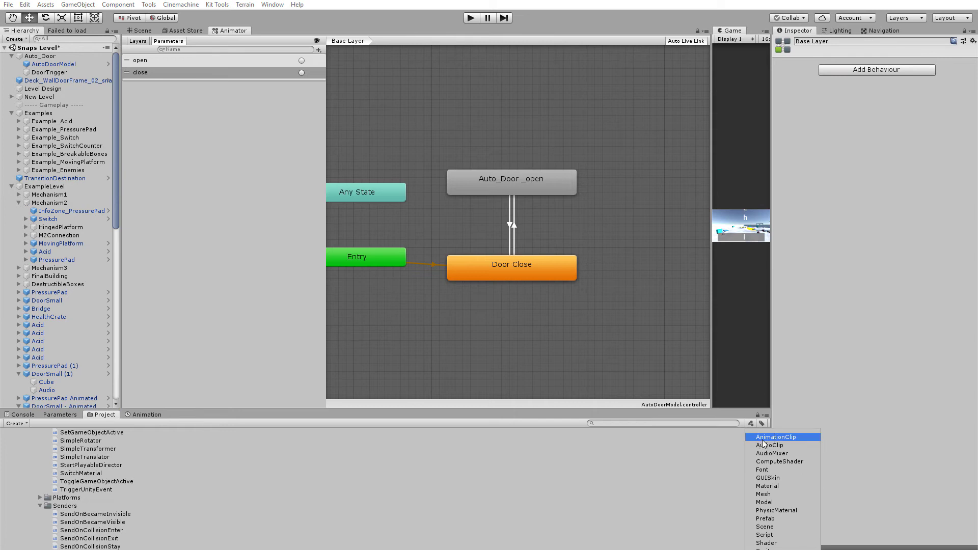
left_click(764, 439)
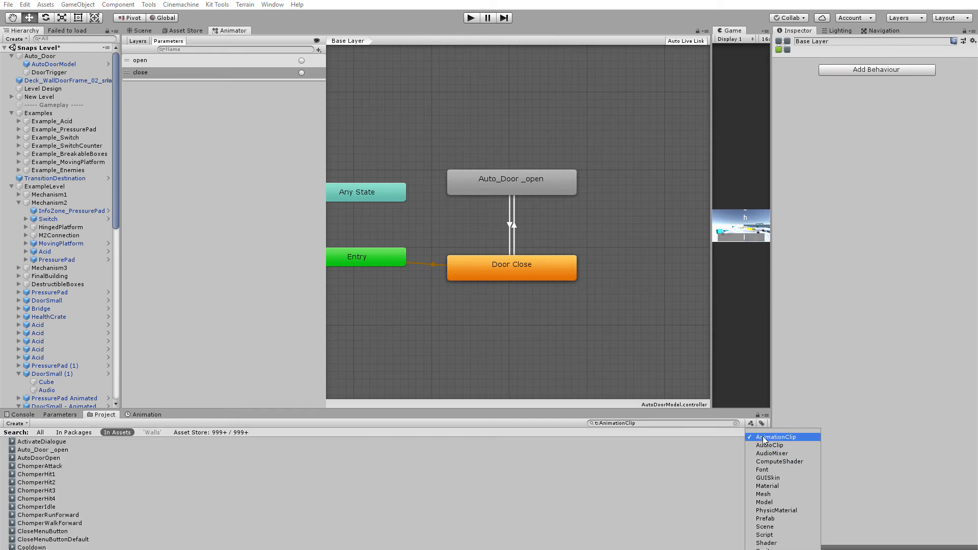
left_click(763, 438)
Collapse the 3DGamekitLite and AssetStoreOriginals folders to reach the loose assets in the project's Assets folder.
left_click(135, 511)
scroll(132, 502, "up", 10)
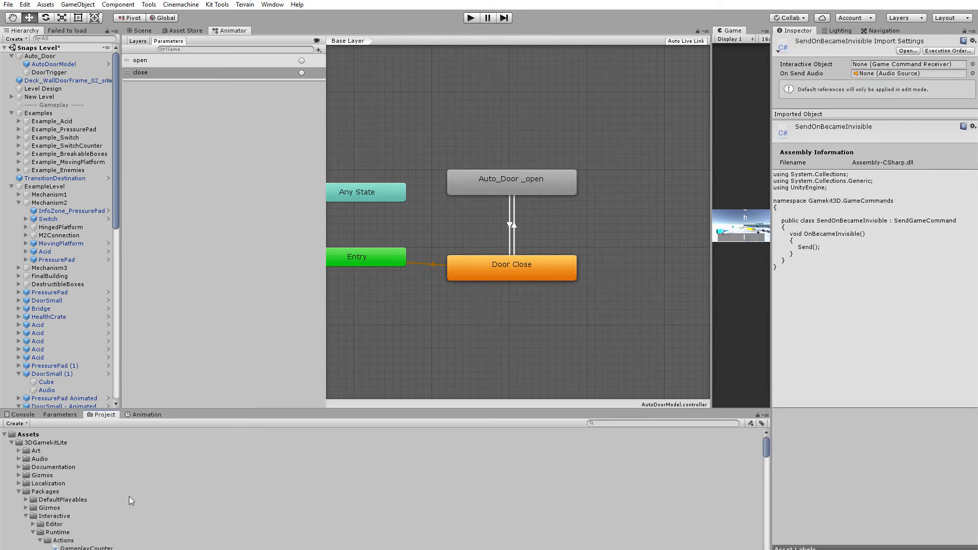
left_click(11, 442)
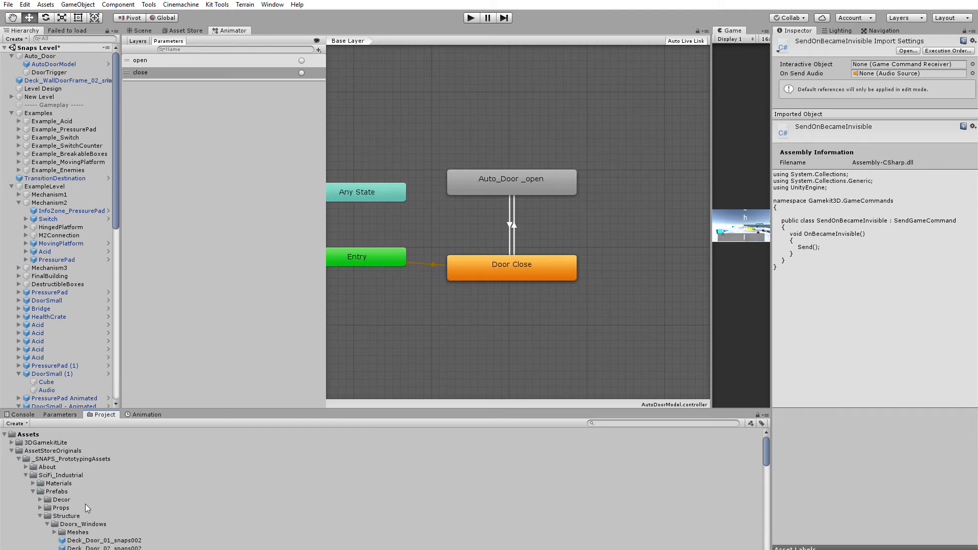
left_click(12, 451)
scroll(30, 489, "down", 3)
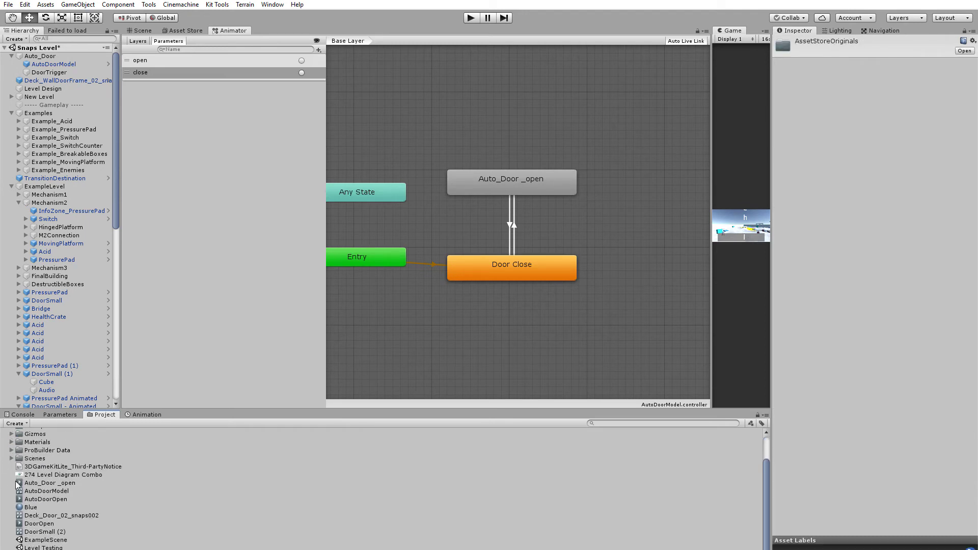
Check the door animation assets and turn off Loop Time for the Auto_Door _open clip.
left_click(45, 491)
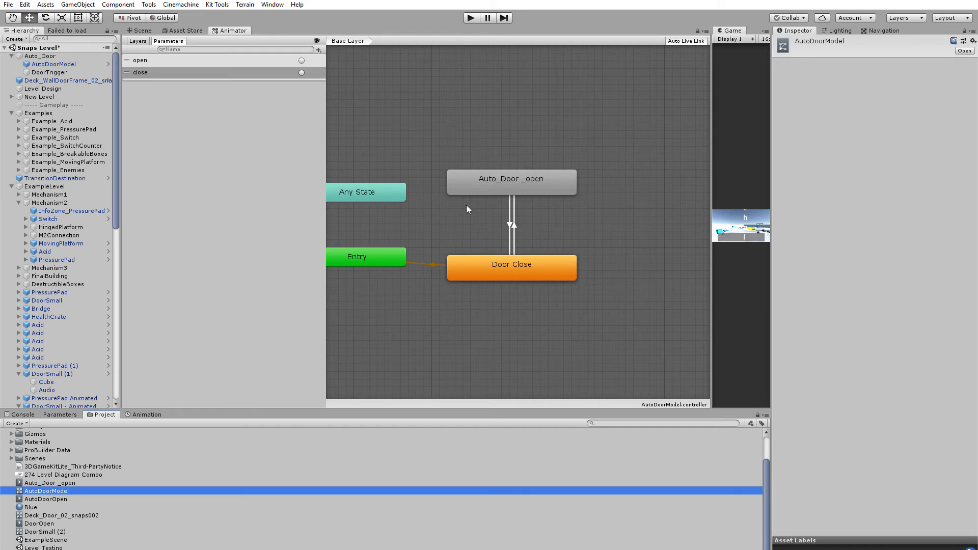
left_click(46, 500)
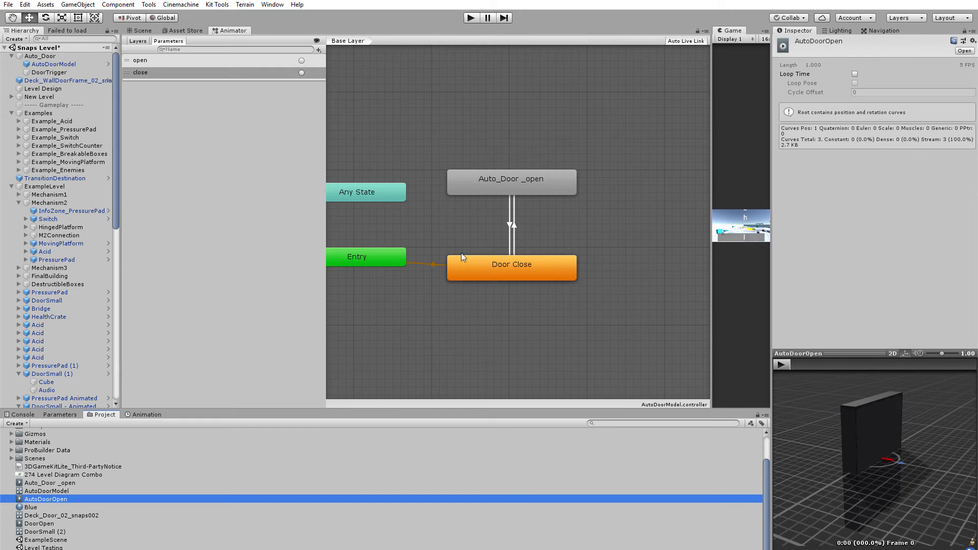
left_click(66, 491)
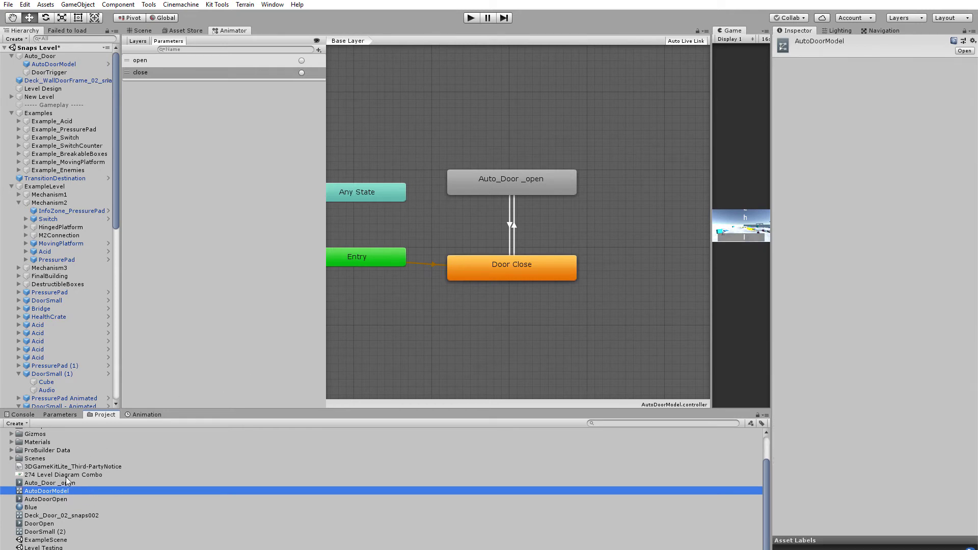
left_click(54, 499)
left_click(55, 523)
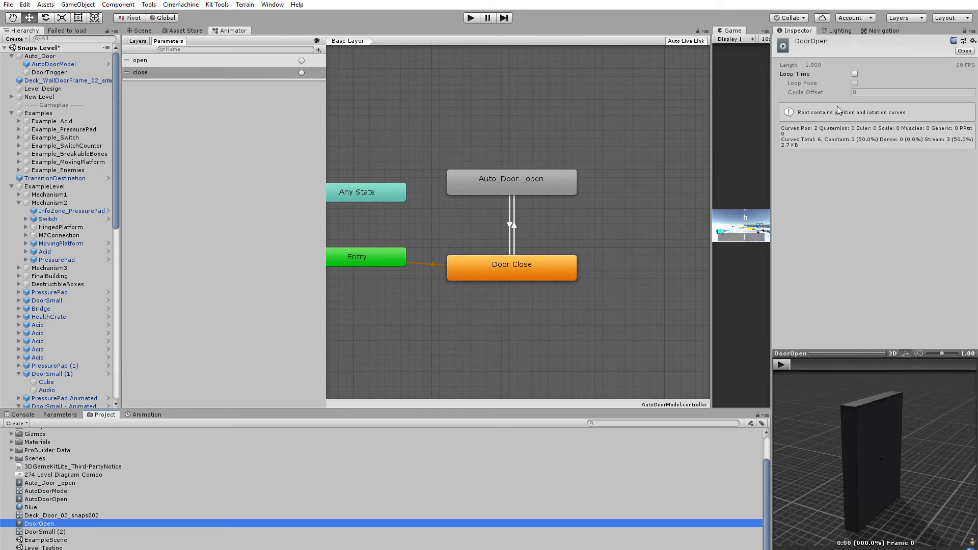
left_click(37, 484)
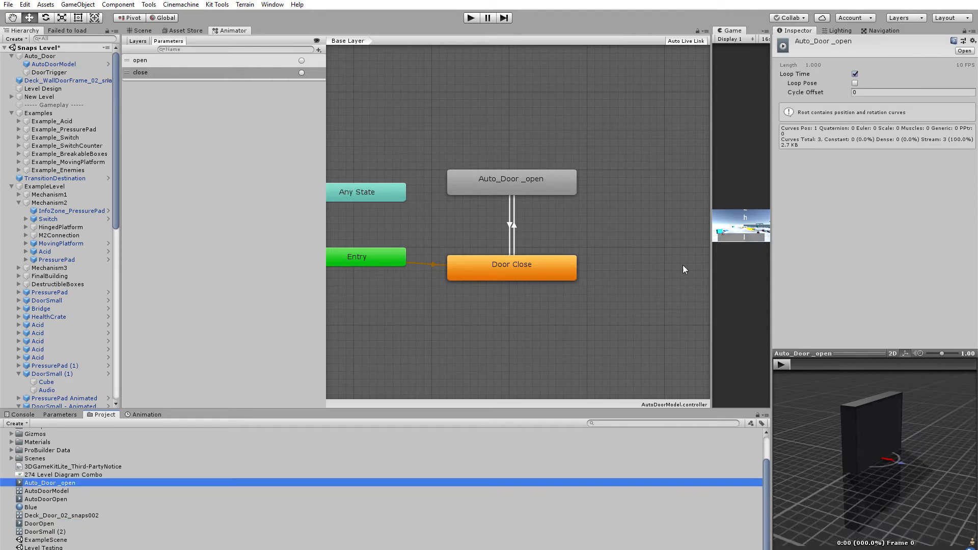
left_click(855, 74)
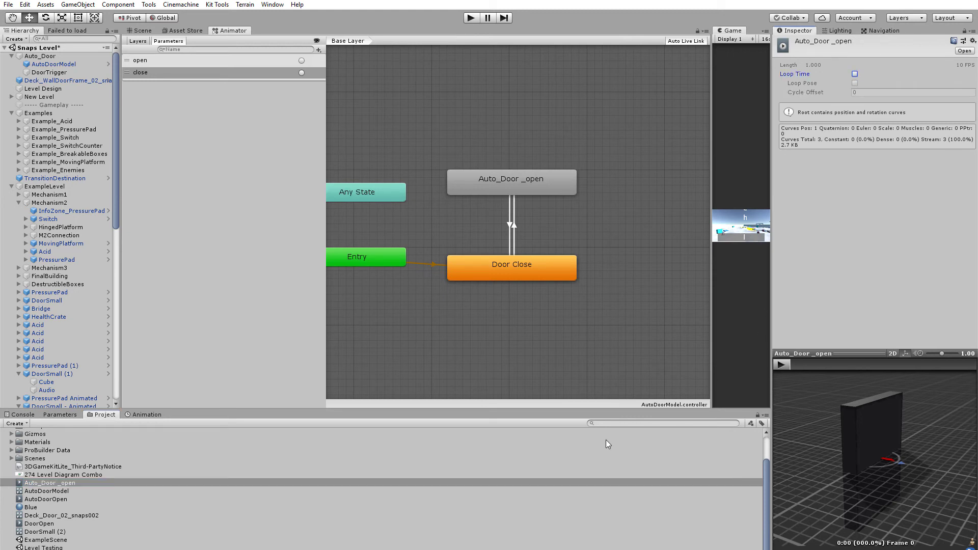
left_click(421, 169)
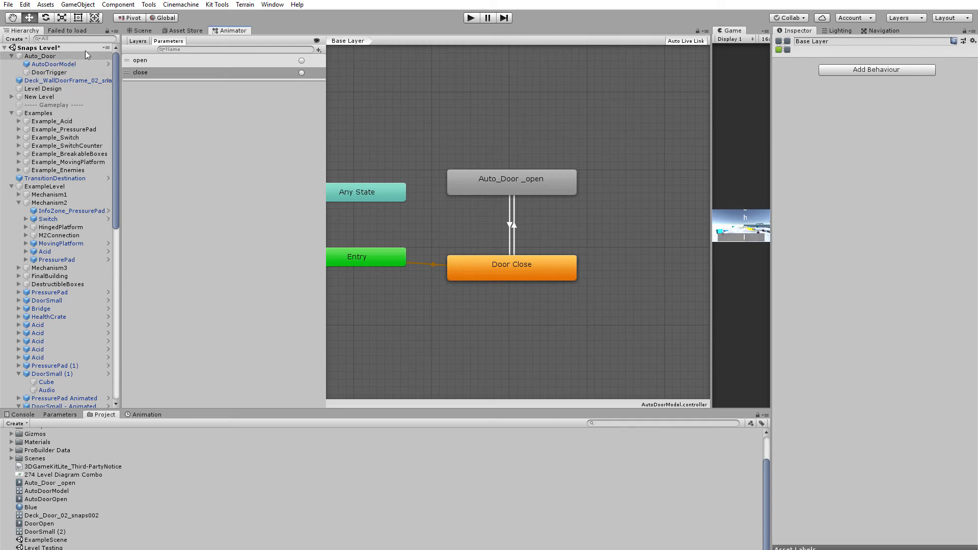
Return to the scene and examine the components of DoorTrigger, Auto_Door and AutoDoorModel.
left_click(137, 32)
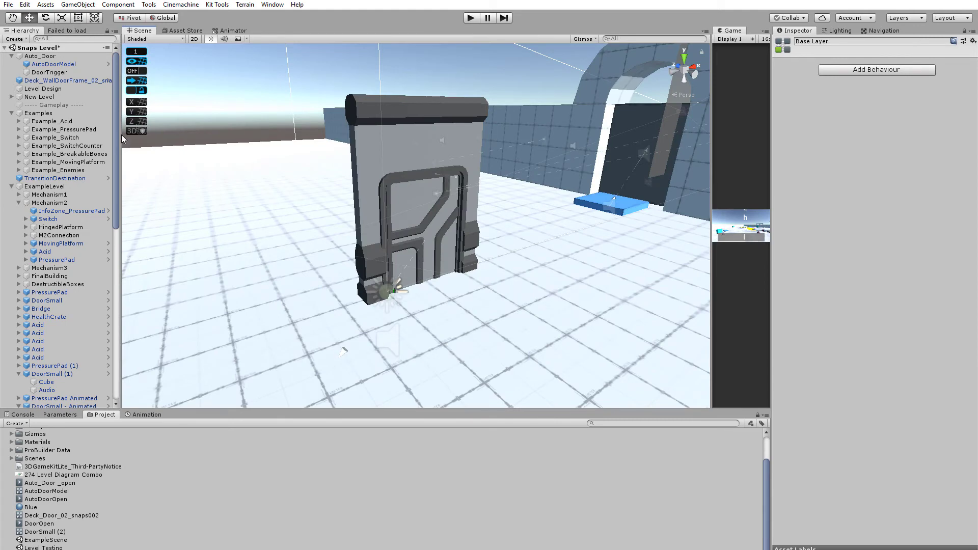
left_click(77, 64)
left_click(76, 71)
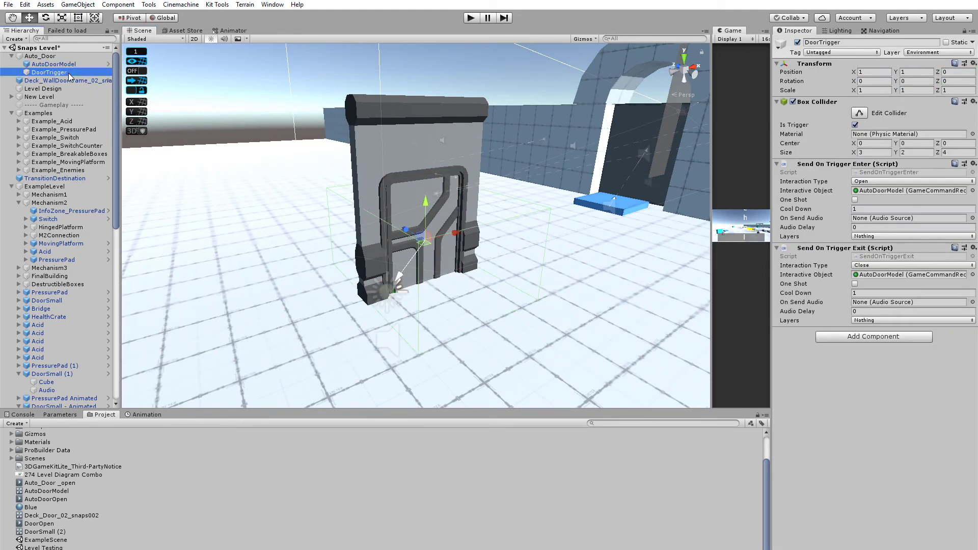
left_click(45, 56)
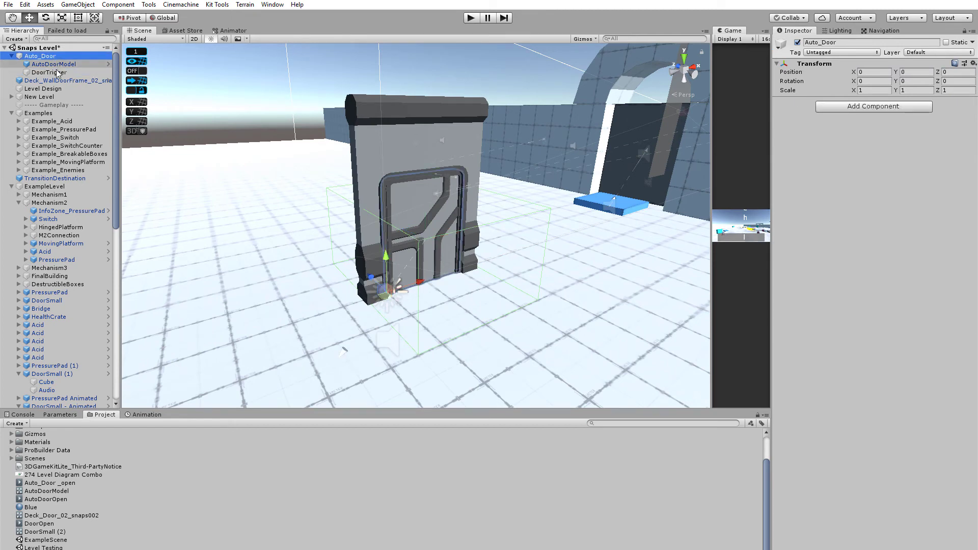
left_click(57, 72)
left_click(41, 64)
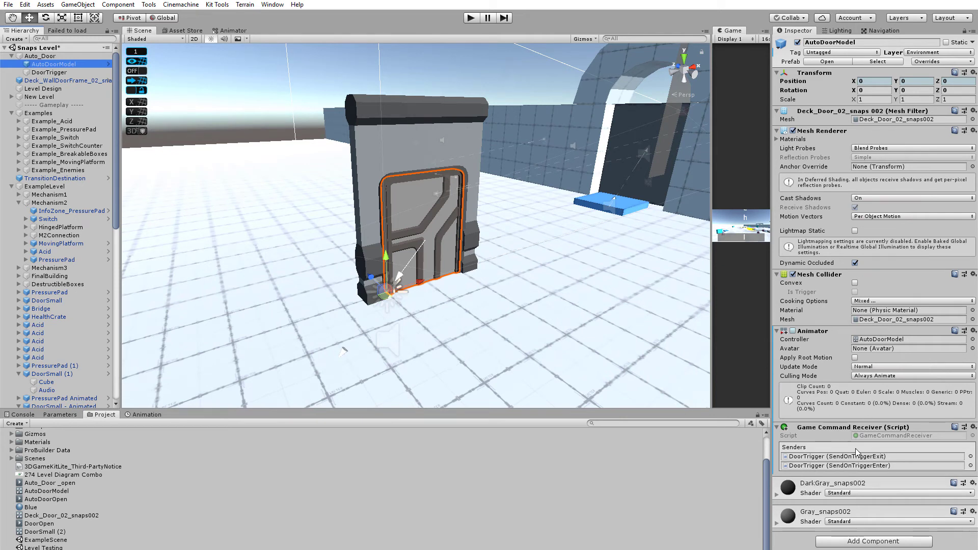
Search the project for "set" limited to Script assets and inspect the SetAnimatorTrigger script.
left_click(640, 422)
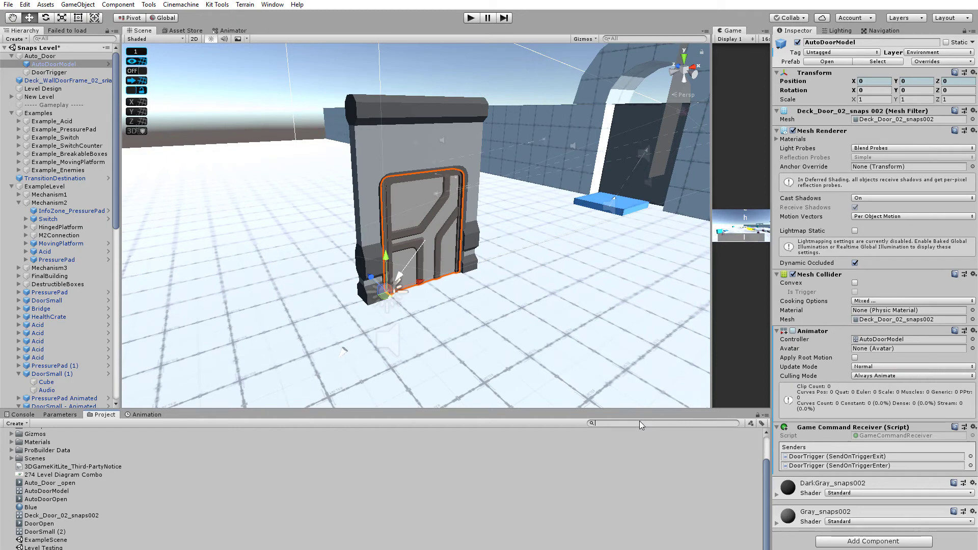
type("set")
left_click(752, 424)
left_click(764, 535)
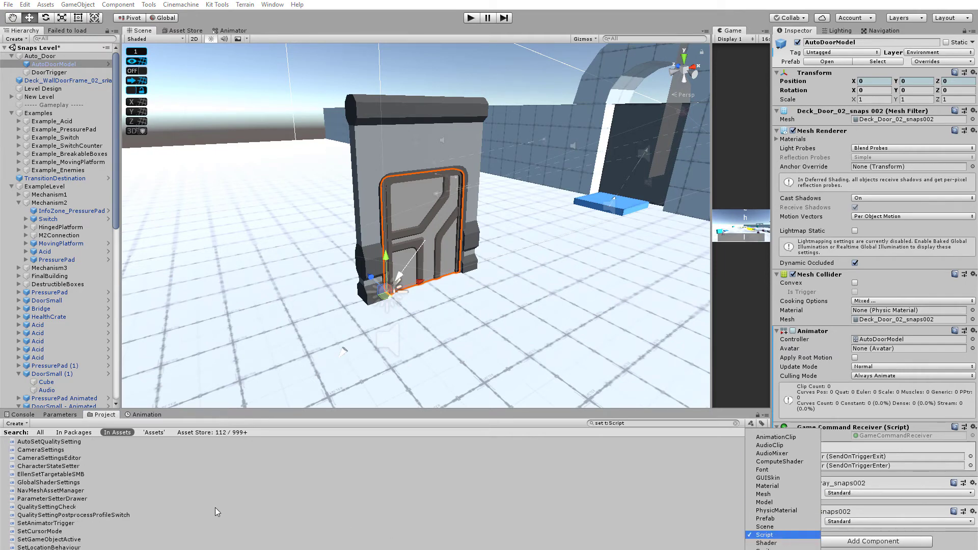
left_click(87, 508)
scroll(85, 511, "down", 3)
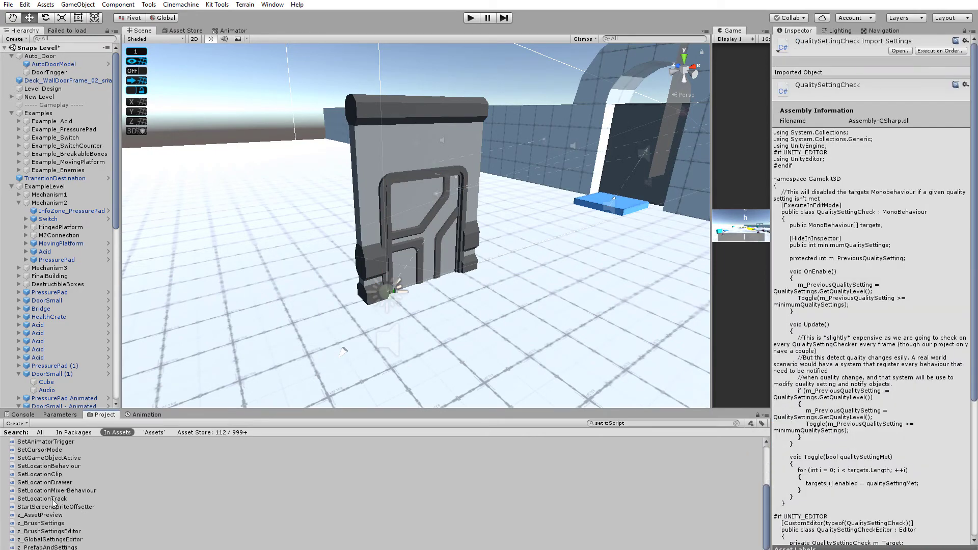
scroll(41, 527, "up", 3)
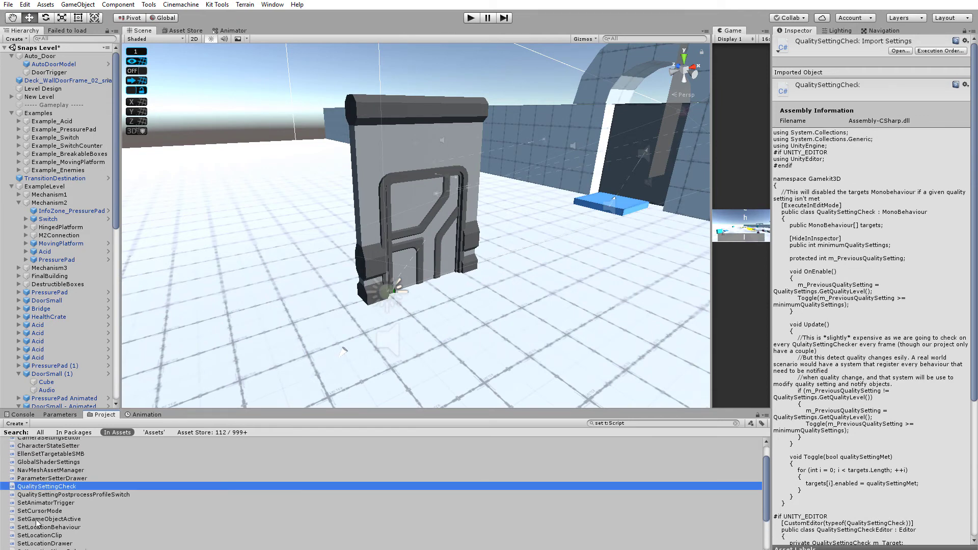
left_click(38, 503)
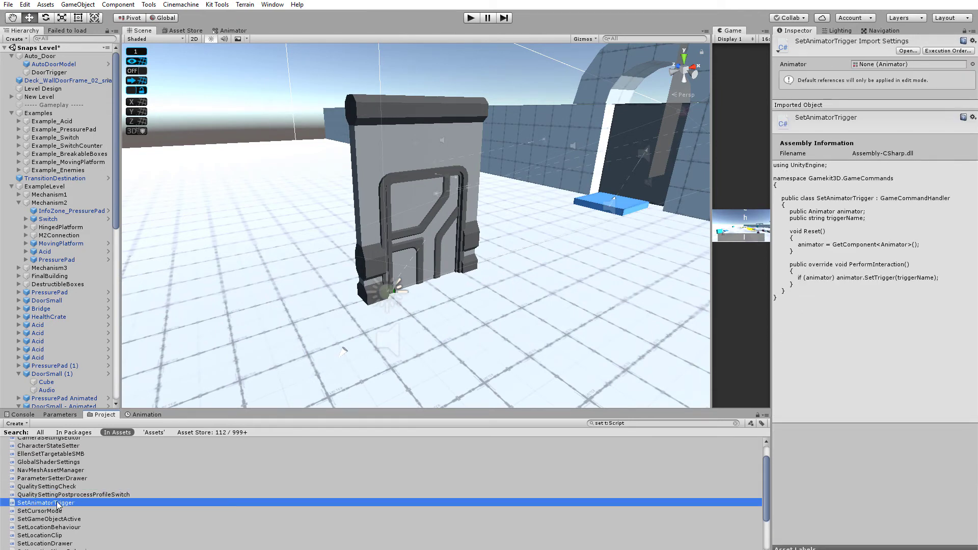
Add two SetAnimatorTrigger scripts to the Deck_Door_02_snaps002 prefab that AutoDoorModel is based on.
left_click(47, 65)
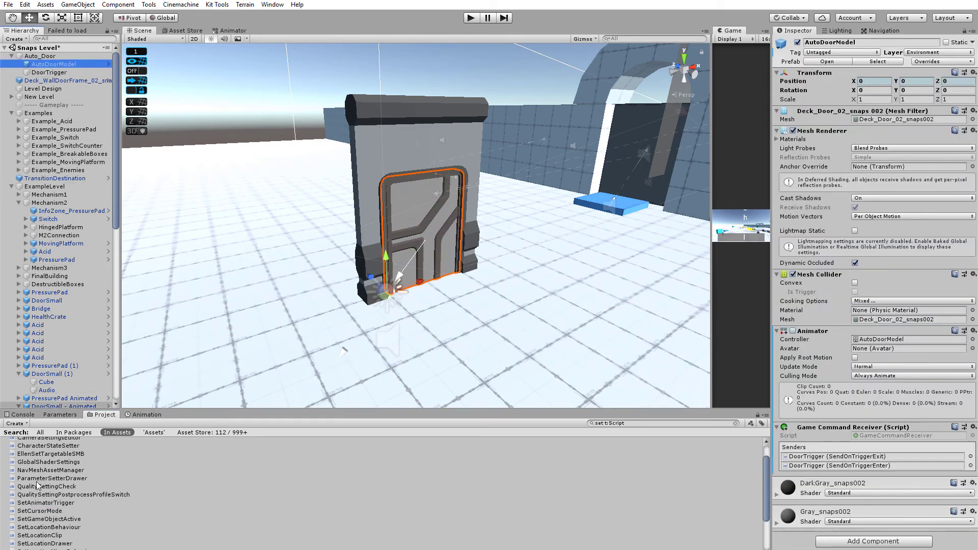
scroll(44, 544, "down", 3)
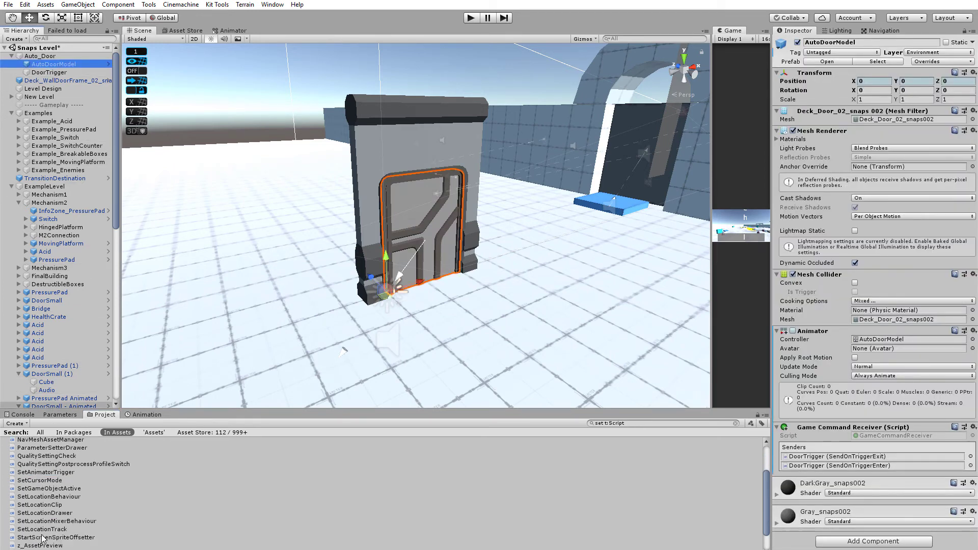
scroll(37, 543, "down", 3)
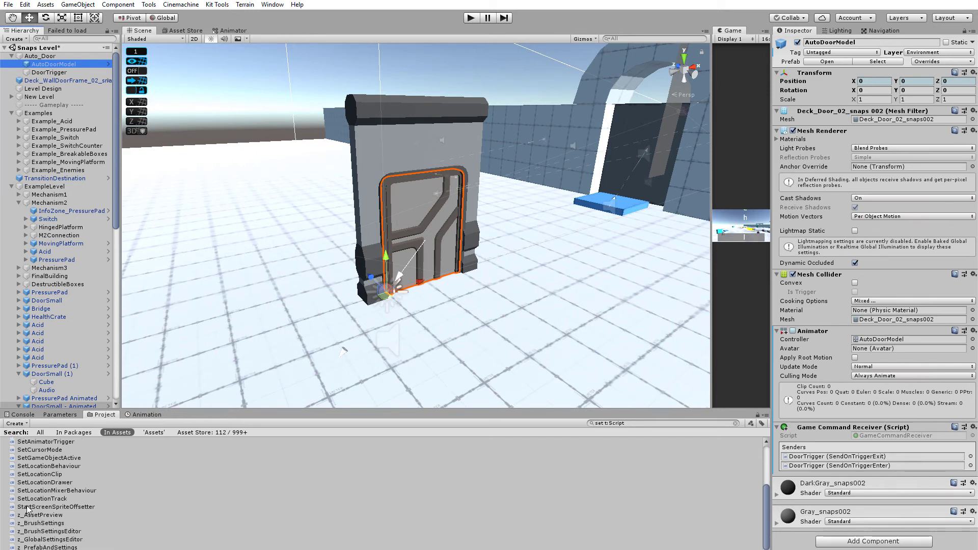
scroll(31, 509, "up", 5)
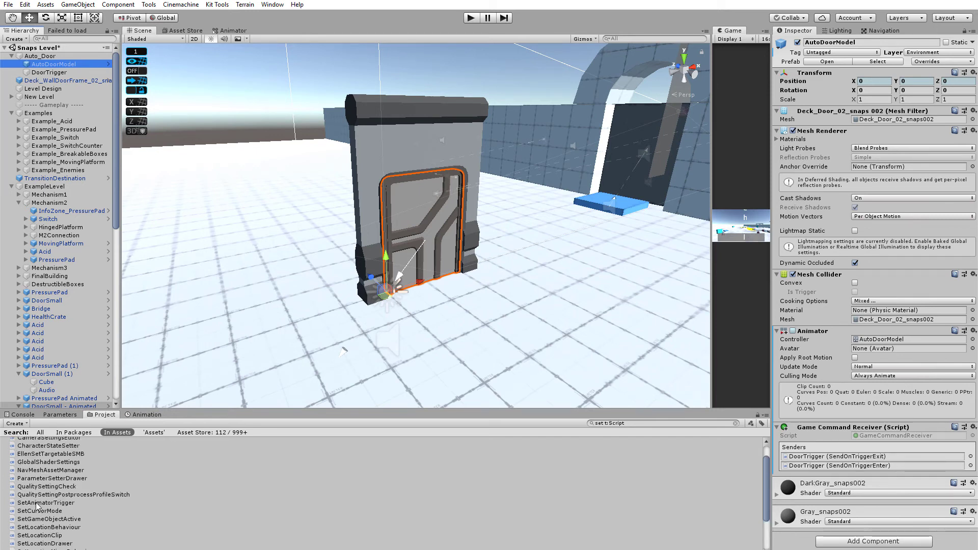
left_click_drag(39, 503, 839, 424)
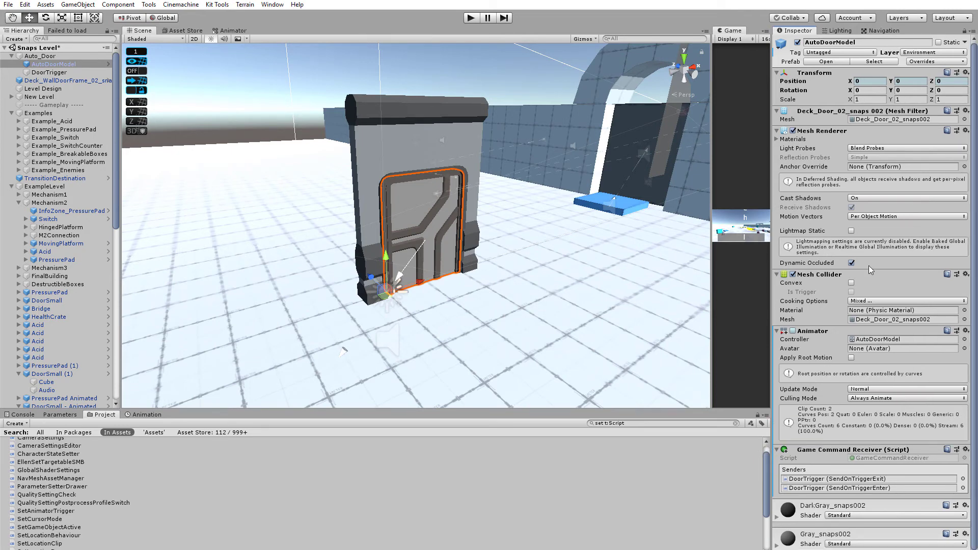
scroll(817, 443, "down", 1)
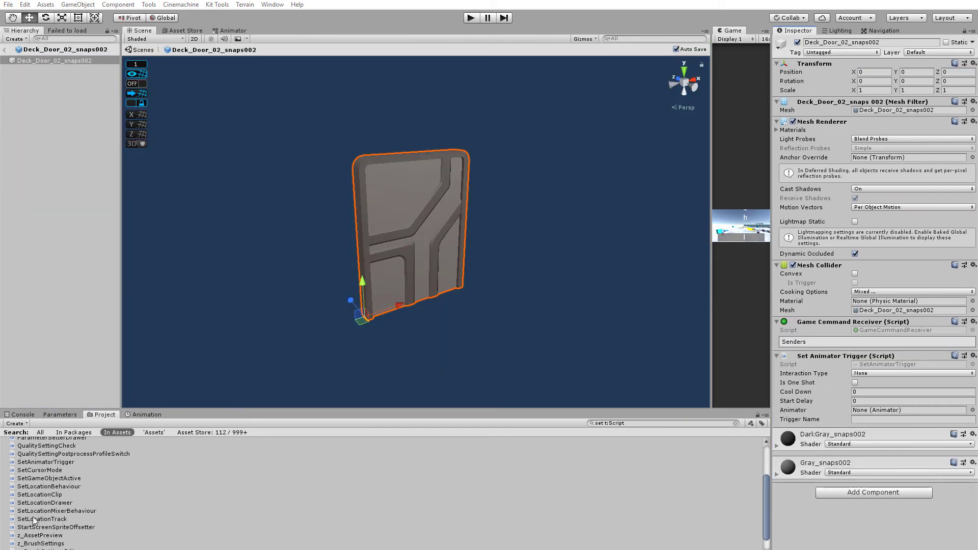
left_click_drag(36, 461, 875, 510)
Set the first Set Animator Trigger to interaction type Open with trigger name open, and the second to Close with trigger name close.
left_click(882, 371)
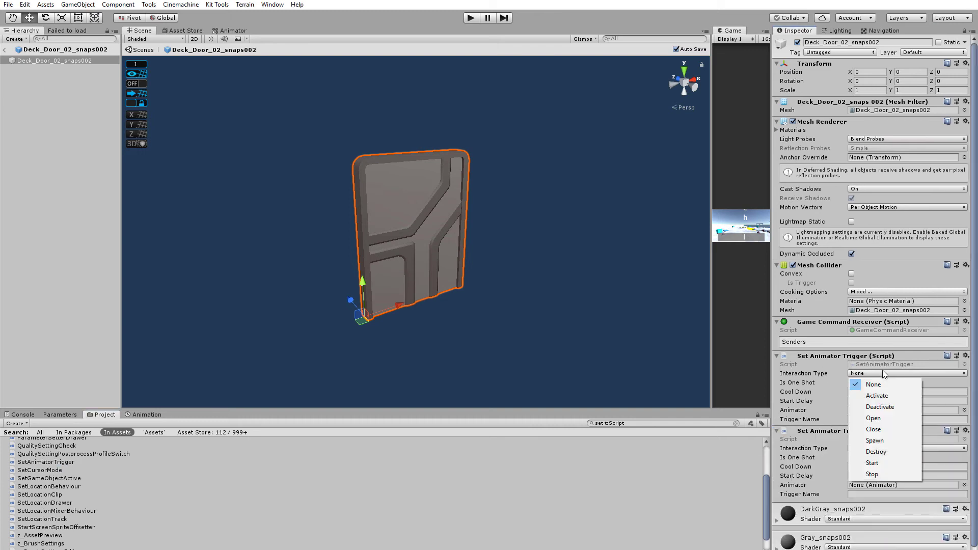
left_click(873, 419)
left_click(874, 449)
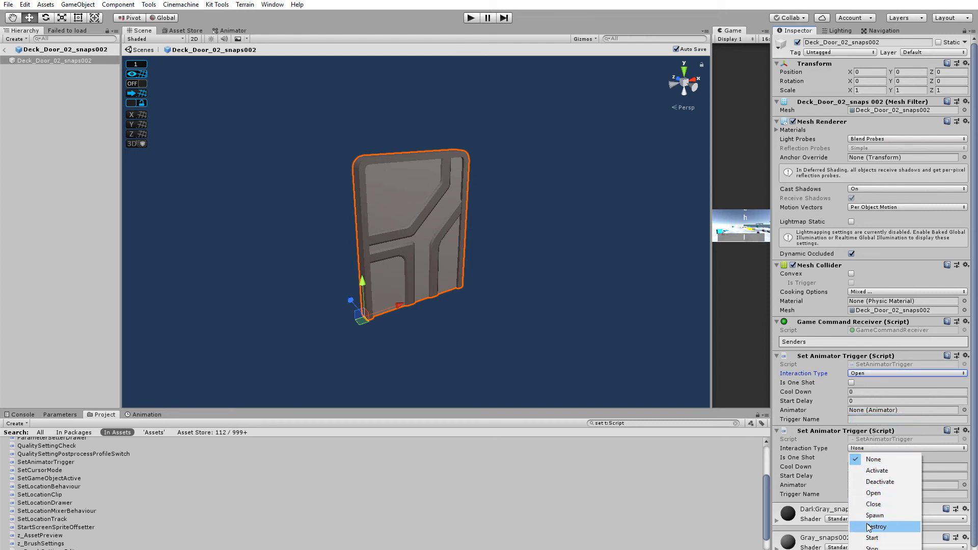
left_click(873, 504)
left_click(866, 419)
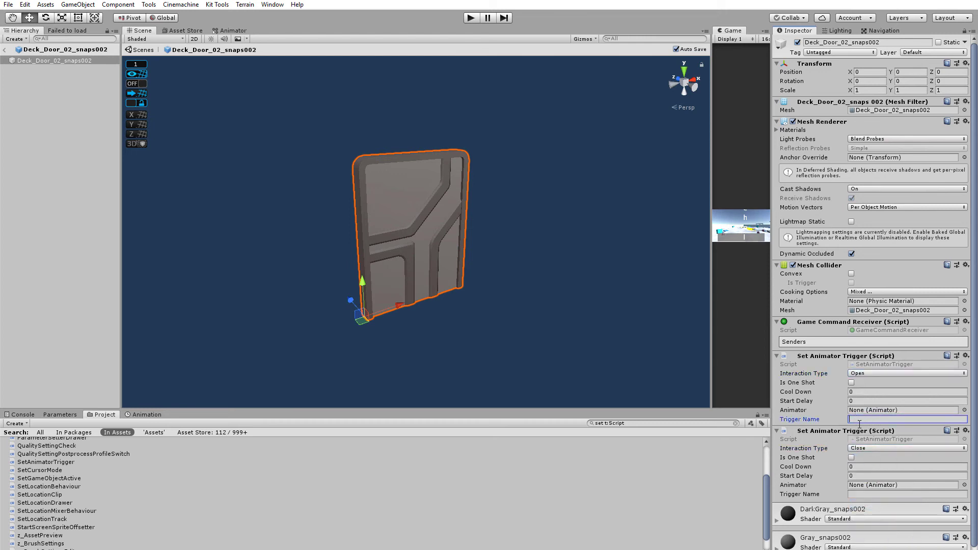
type("open")
left_click(860, 495)
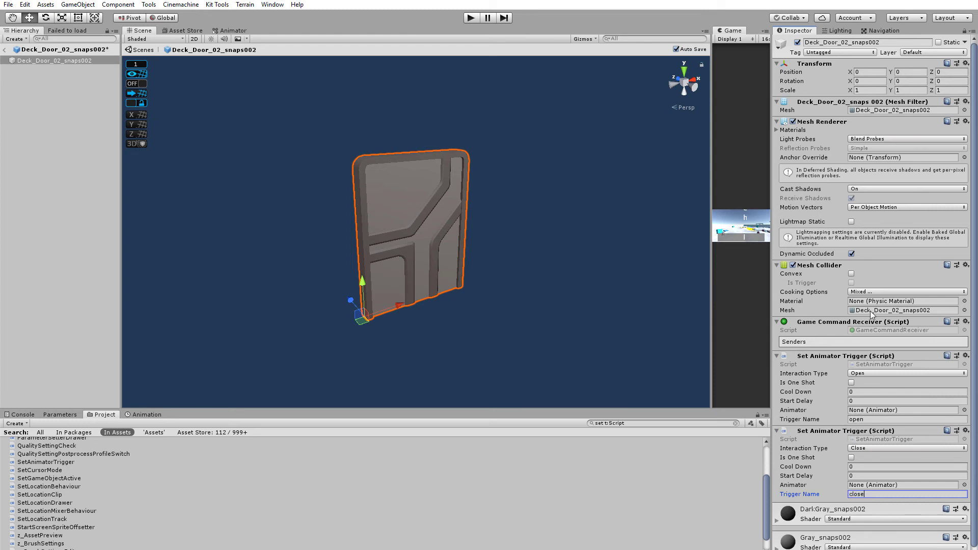
left_click(828, 409)
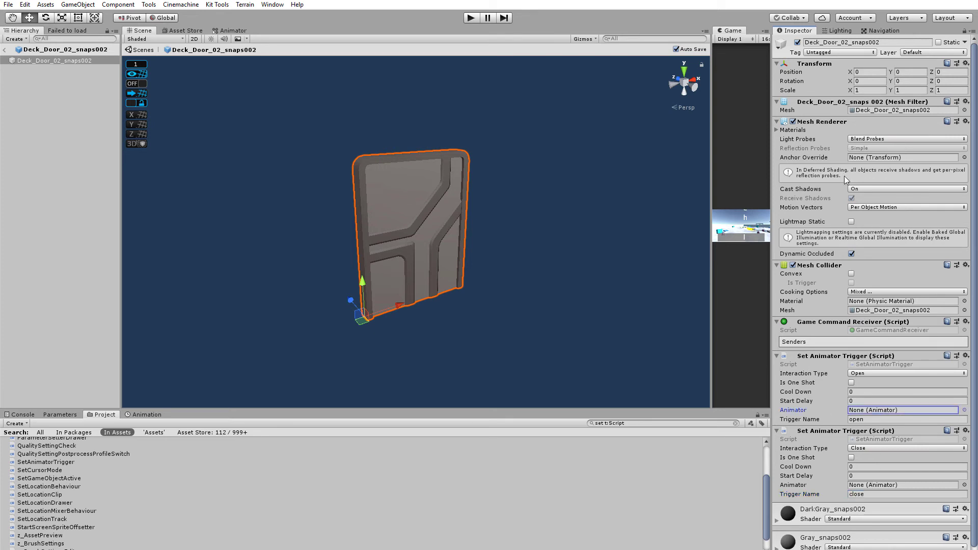
scroll(844, 459, "down", 1)
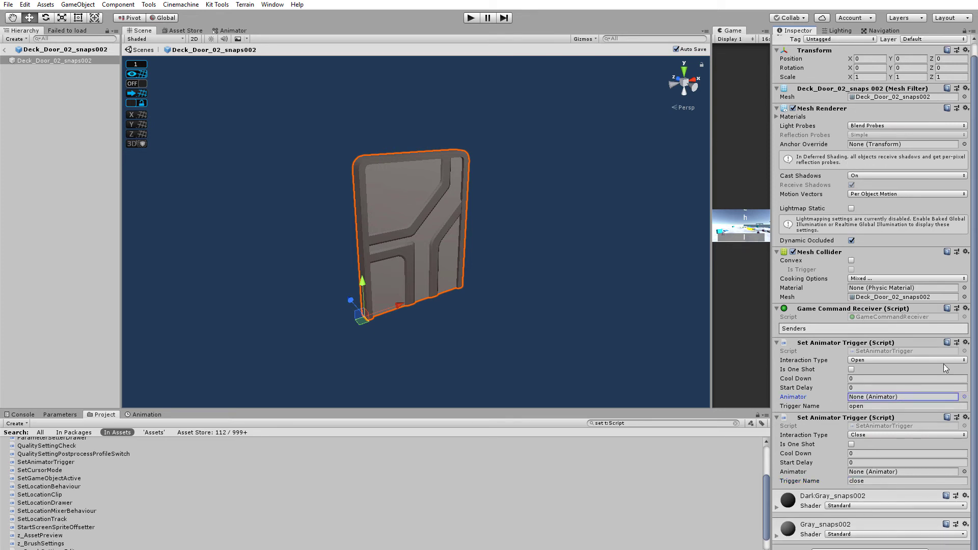
left_click(965, 398)
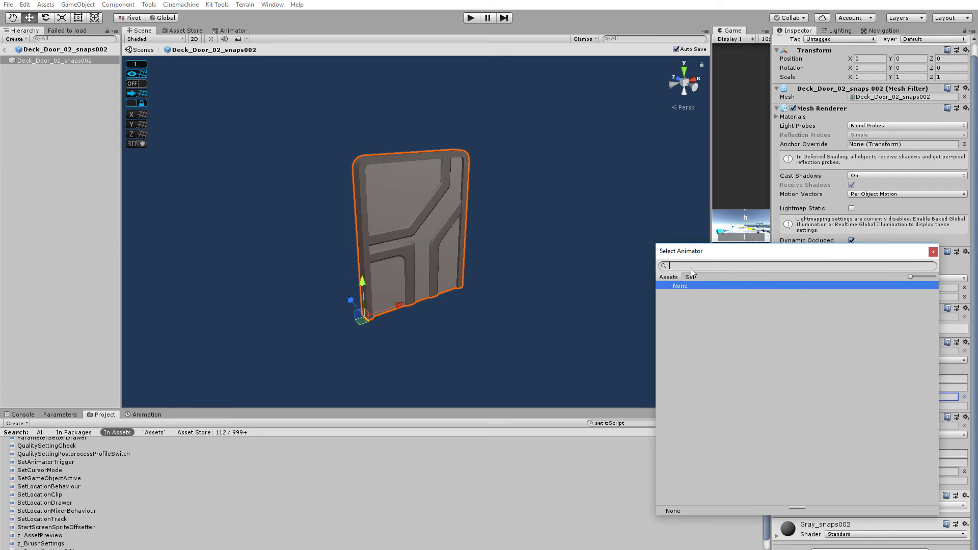
type("j")
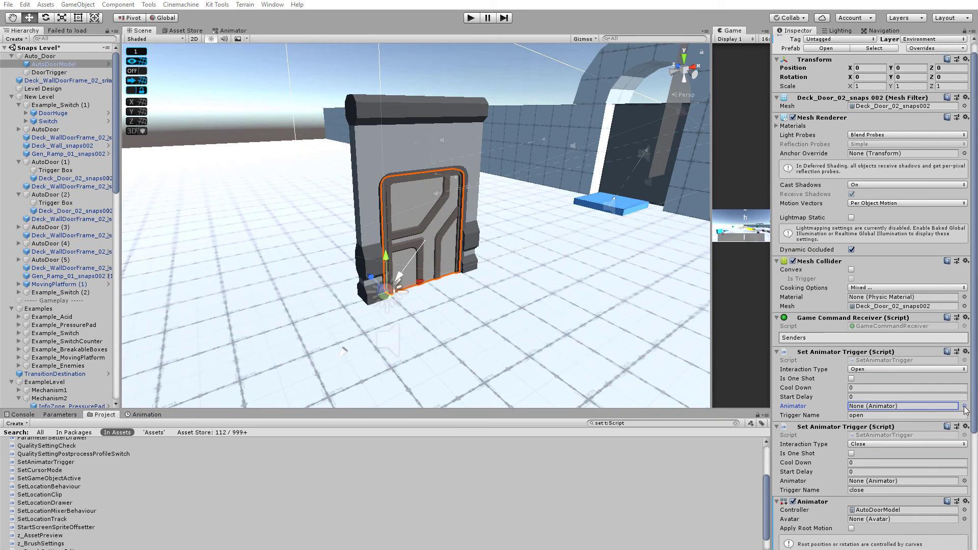
Assign AutoDoorModel as the Animator of both Set Animator Trigger scripts on the AutoDoorModel object in the scene.
left_click(965, 407)
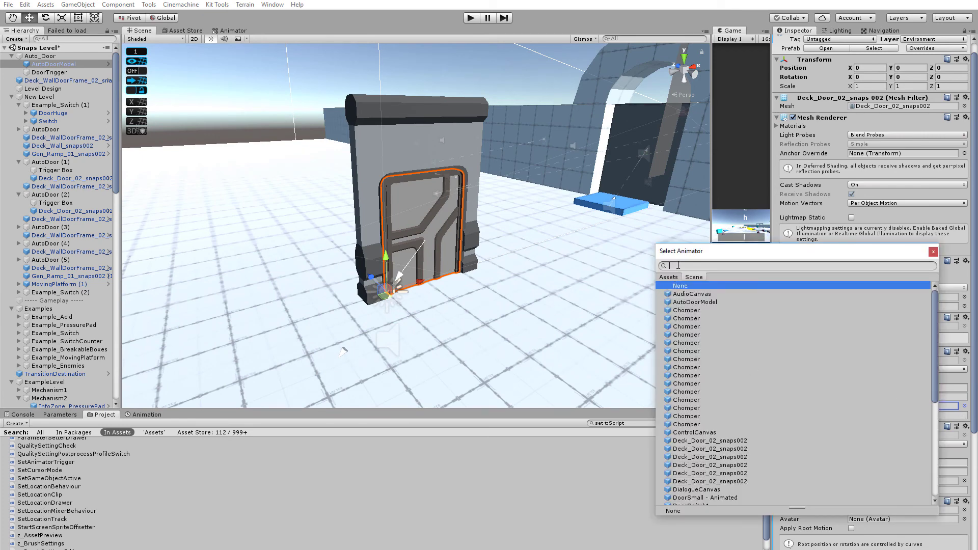
type("autro")
key("BackSpace")
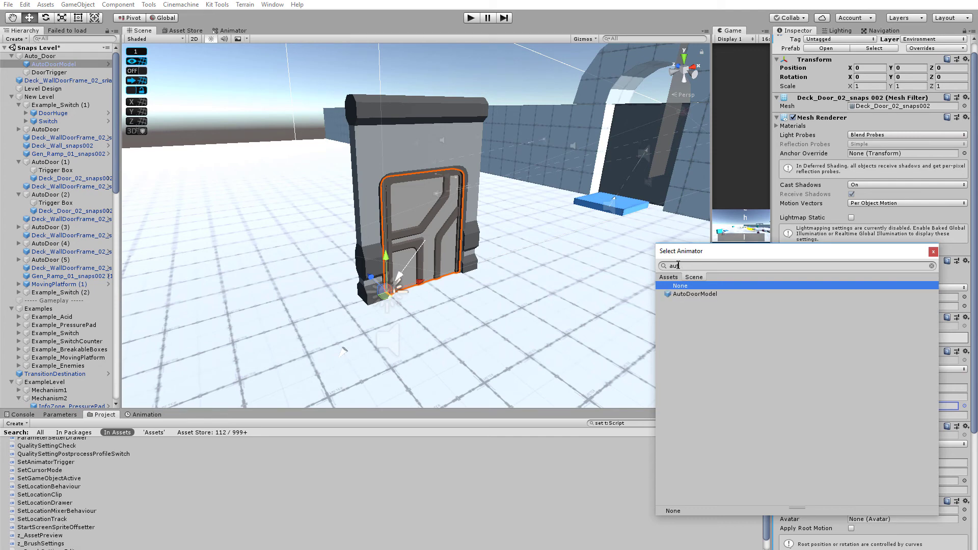
left_click(692, 294)
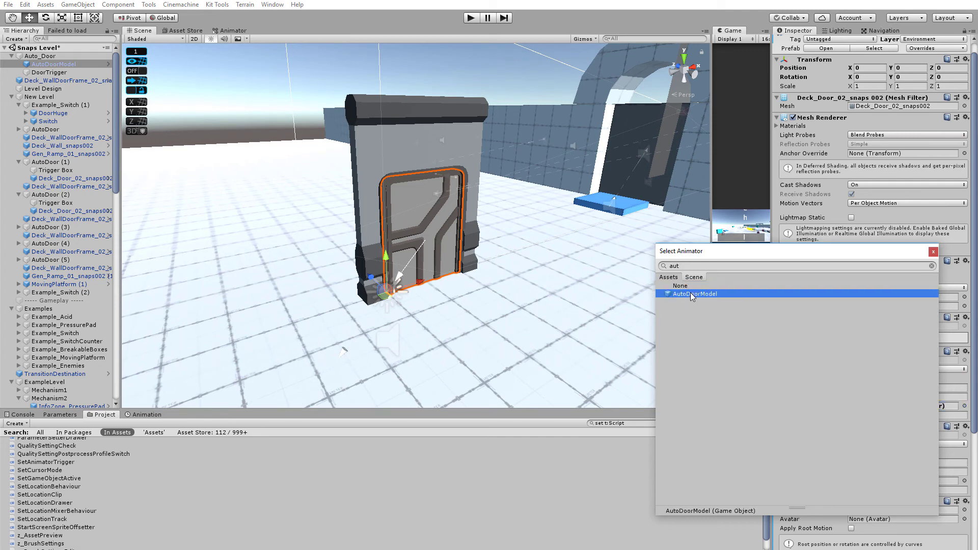
double_click(691, 295)
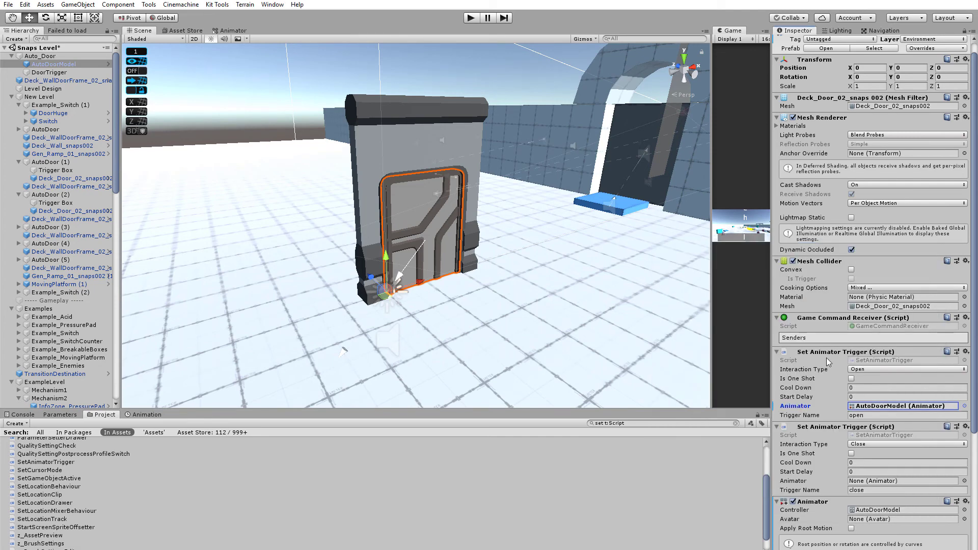
left_click(964, 481)
type("aut")
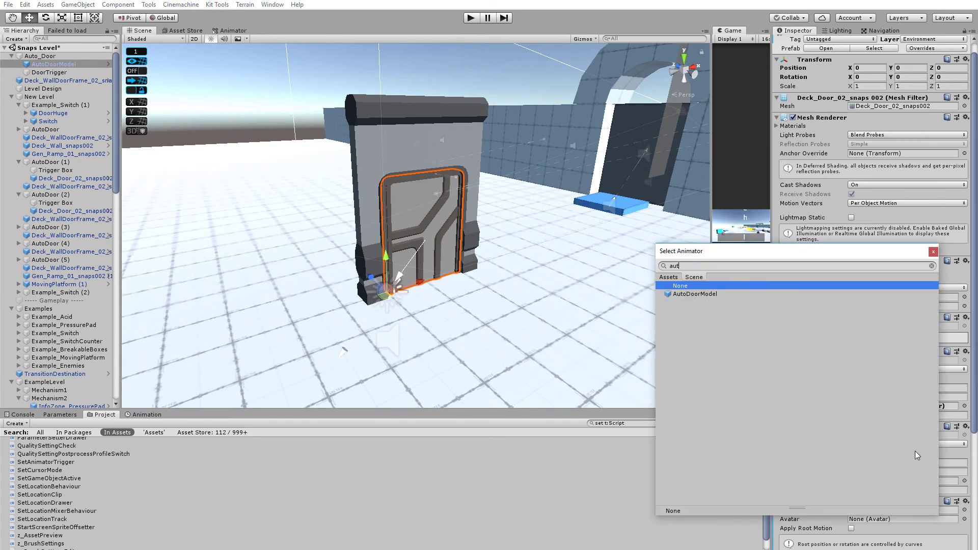
left_click(703, 295)
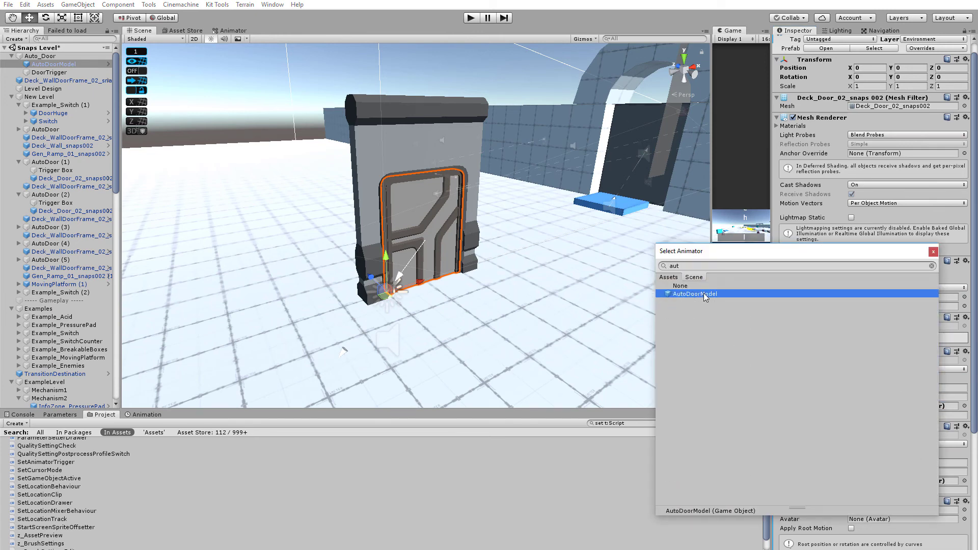
double_click(703, 295)
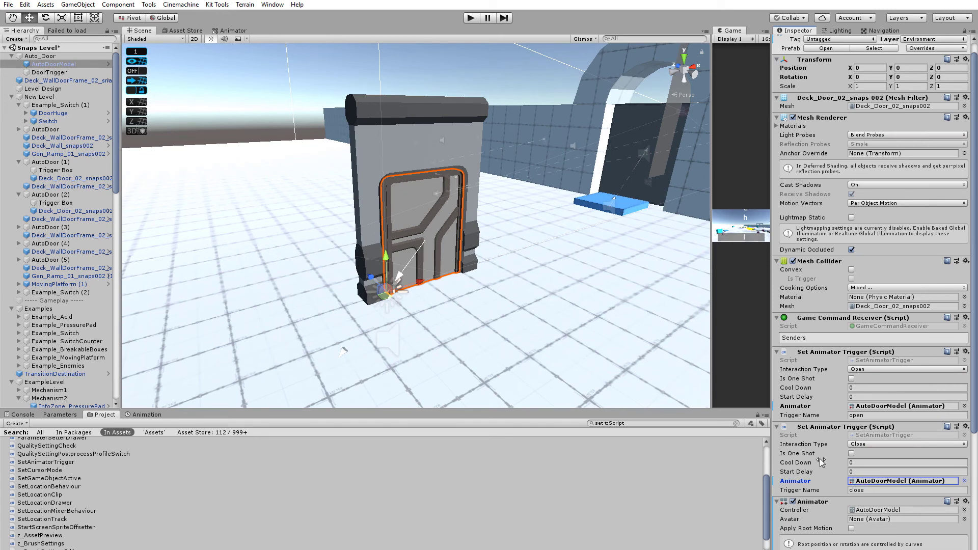
Check the trigger parameters in the AutoDoorModel animator controller and review the enter and exit scripts on DoorTrigger.
left_click(233, 31)
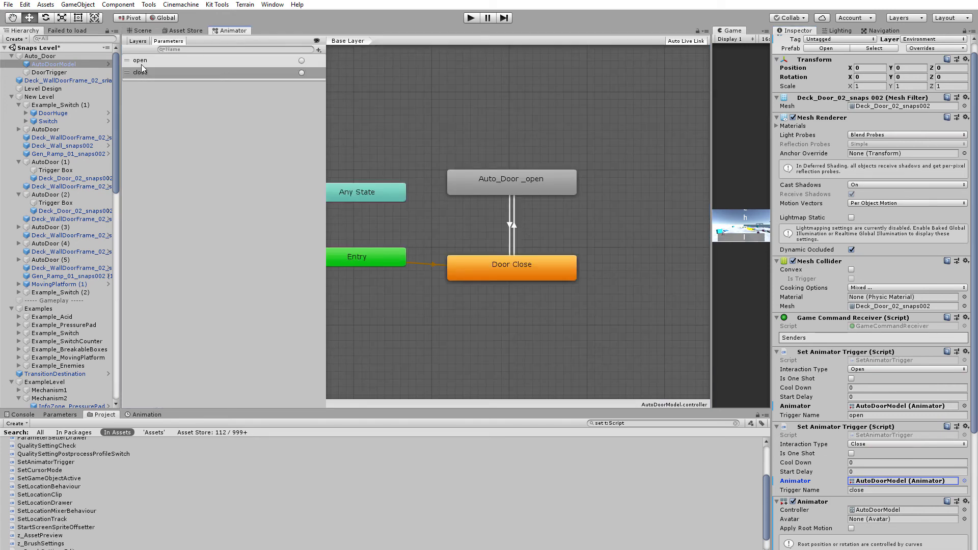
left_click(143, 31)
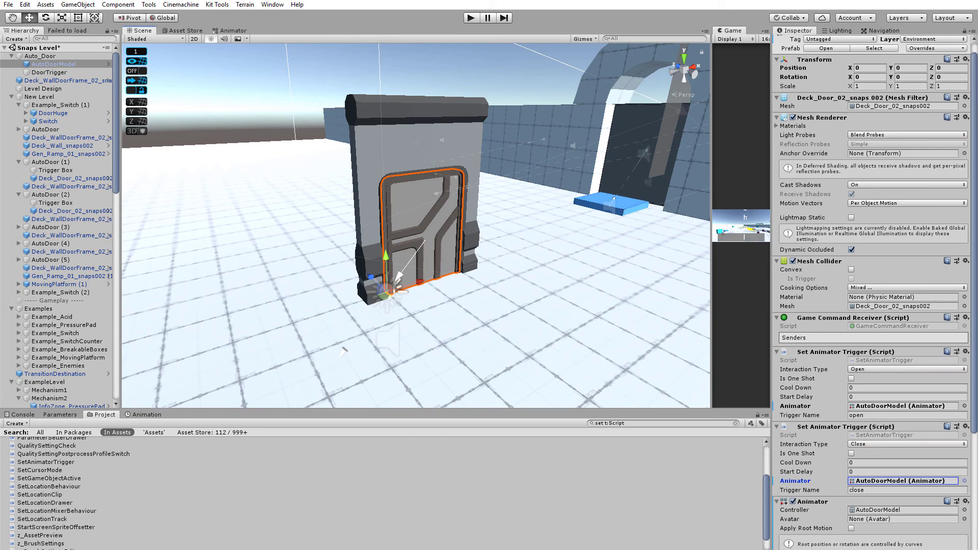
left_click(69, 72)
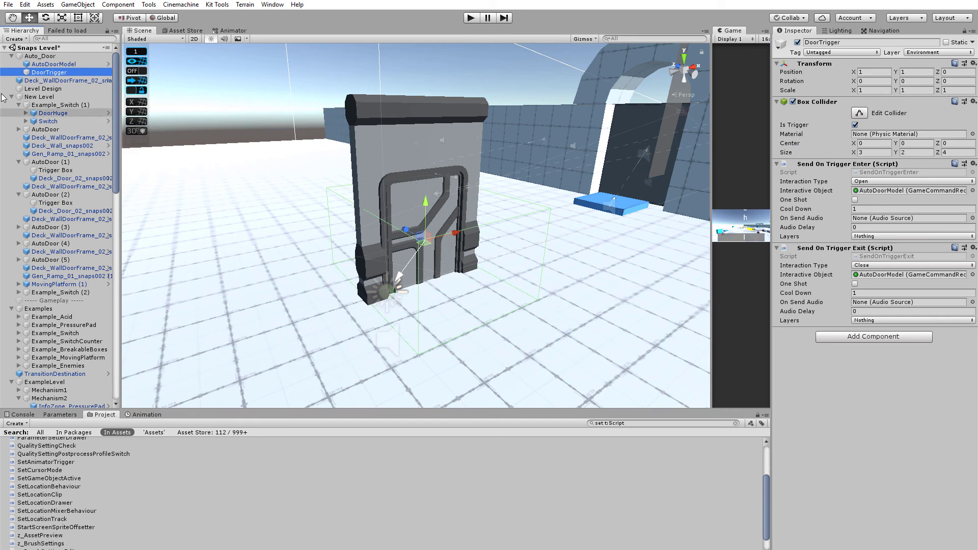
left_click(42, 56)
left_click(54, 72)
Move the Game Command Receiver holding the DoorTrigger senders above the Animator component on AutoDoorModel.
left_click(54, 64)
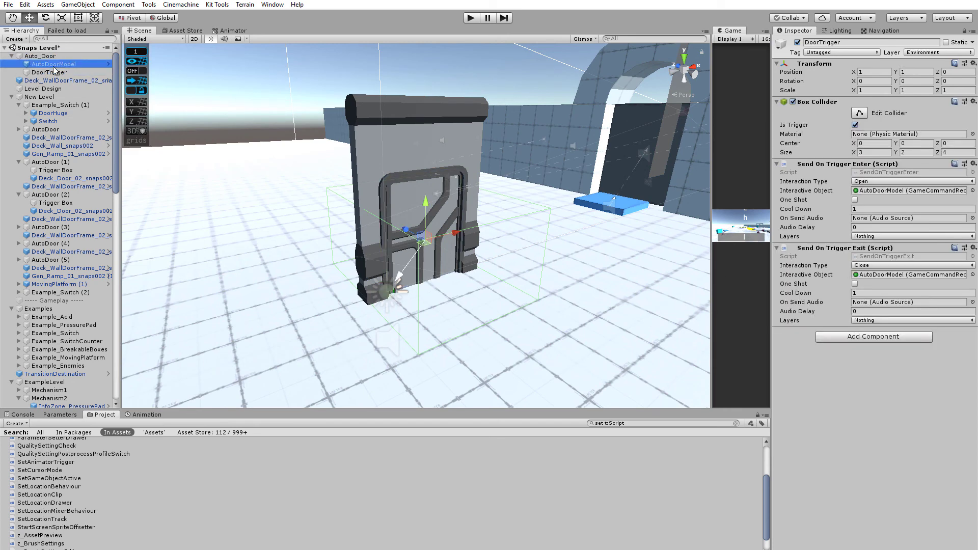
scroll(822, 294, "down", 5)
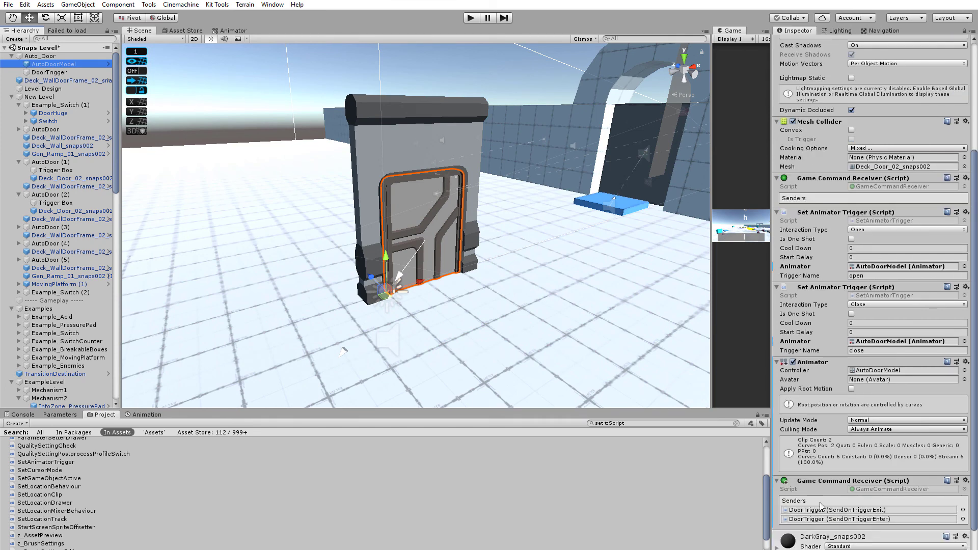
left_click(966, 481)
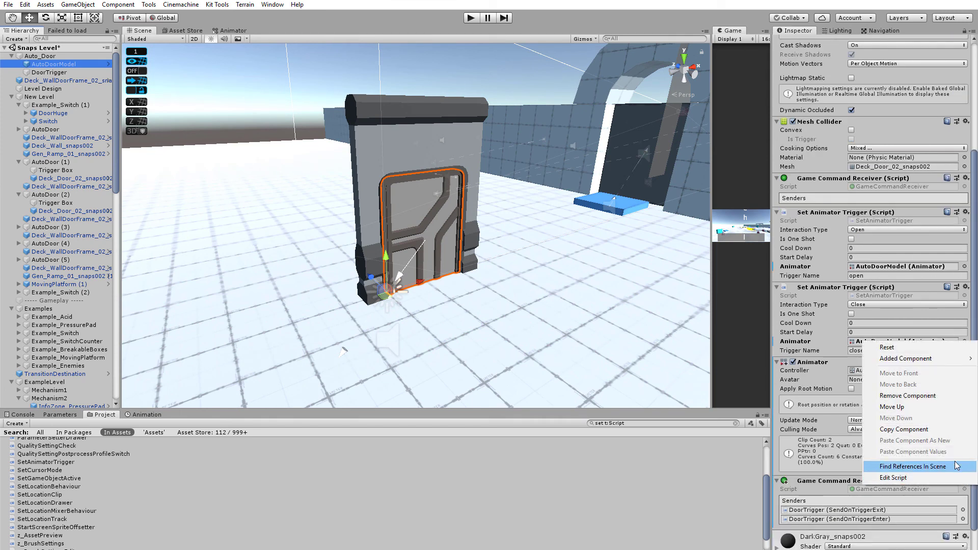
left_click(927, 407)
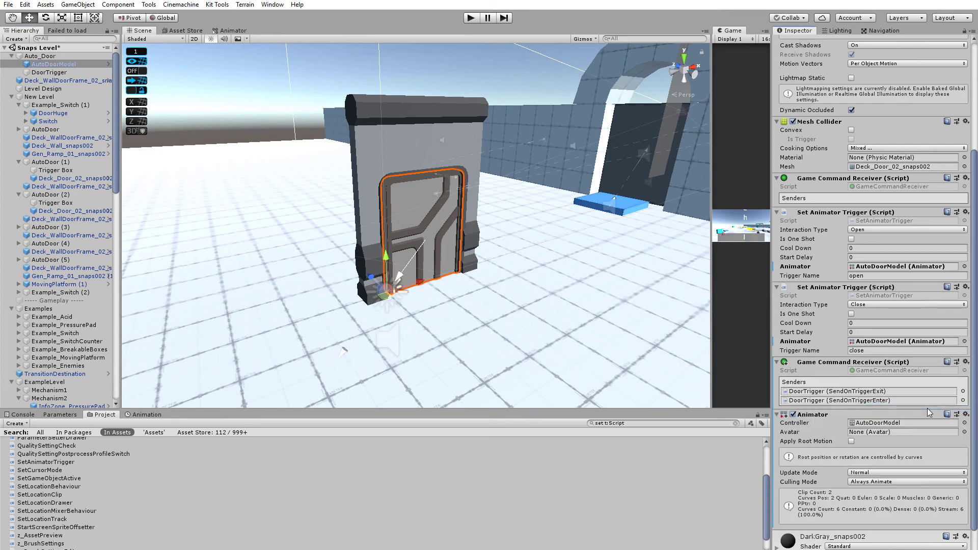
left_click(966, 363)
left_click(914, 434)
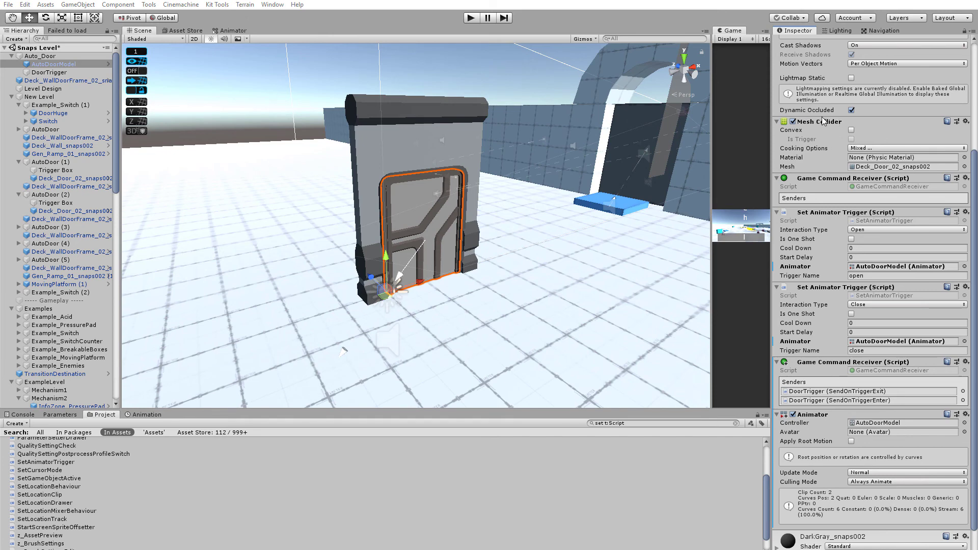
scroll(826, 390, "down", 2)
scroll(809, 193, "up", 9)
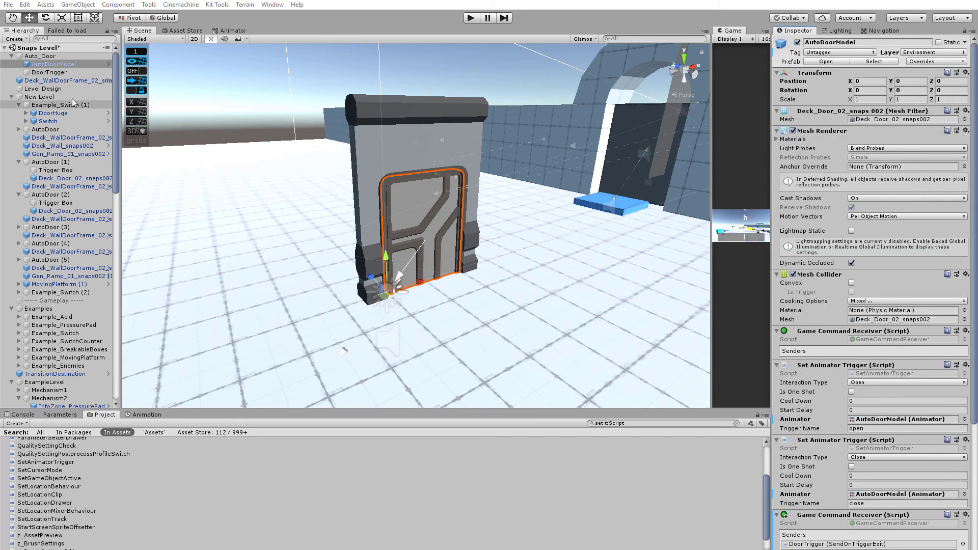
Set Layers to Player in both the Send On Trigger Enter and Send On Trigger Exit scripts of DoorTrigger.
left_click(49, 72)
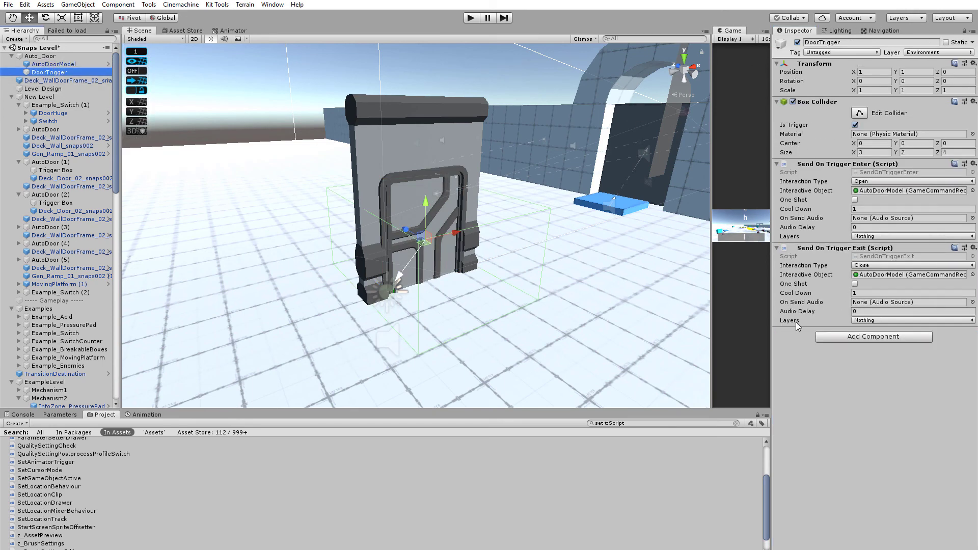
left_click(863, 237)
left_click(869, 328)
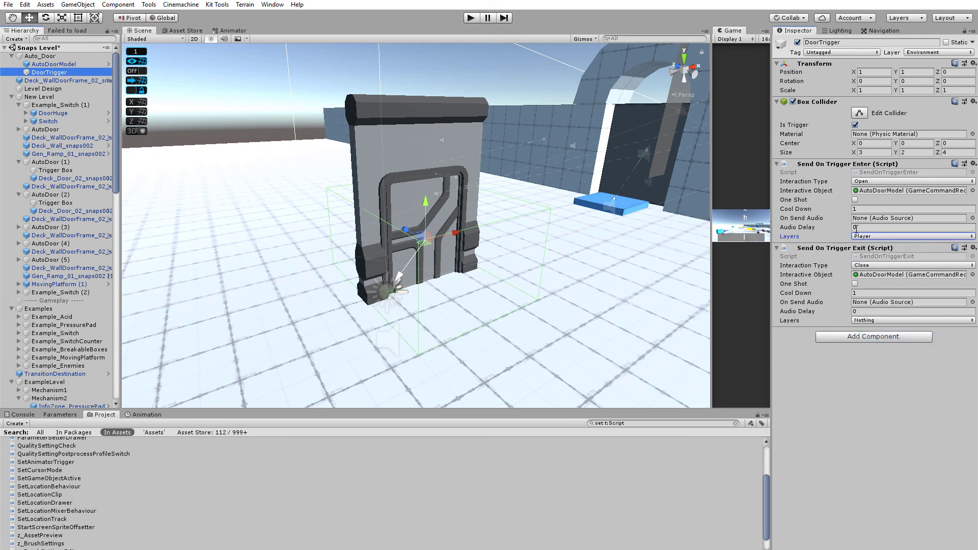
left_click(868, 321)
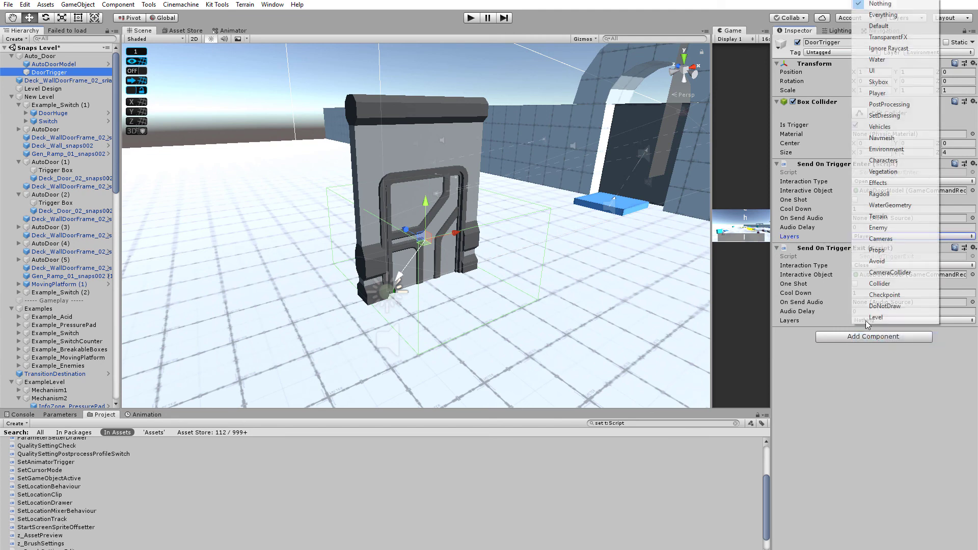
left_click(882, 97)
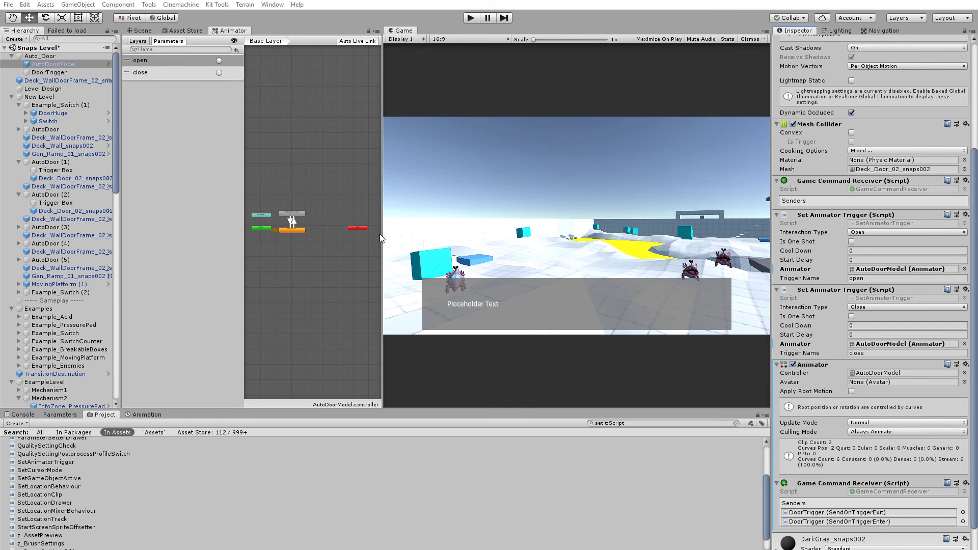
Compare the motion and speed settings of the Auto_Door _open and Door Close states in the door's animator controller.
left_click_drag(380, 235, 486, 266)
scroll(338, 267, "up", 6)
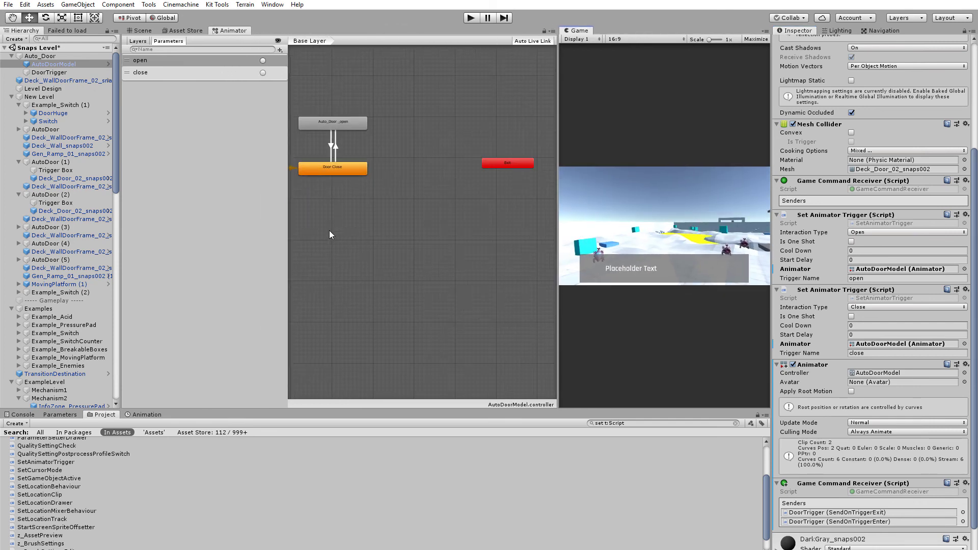
left_click(343, 120)
middle_click_drag(360, 146, 411, 263)
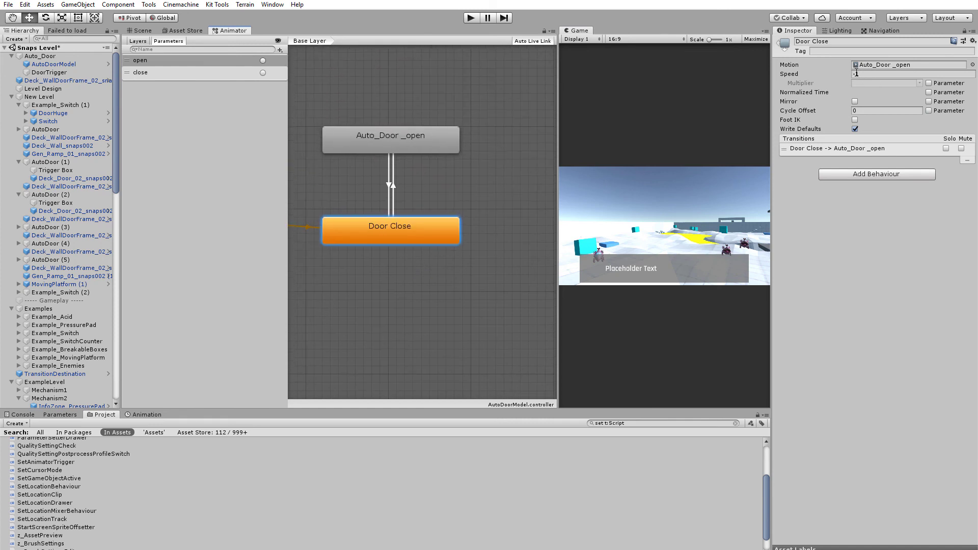
left_click(382, 147)
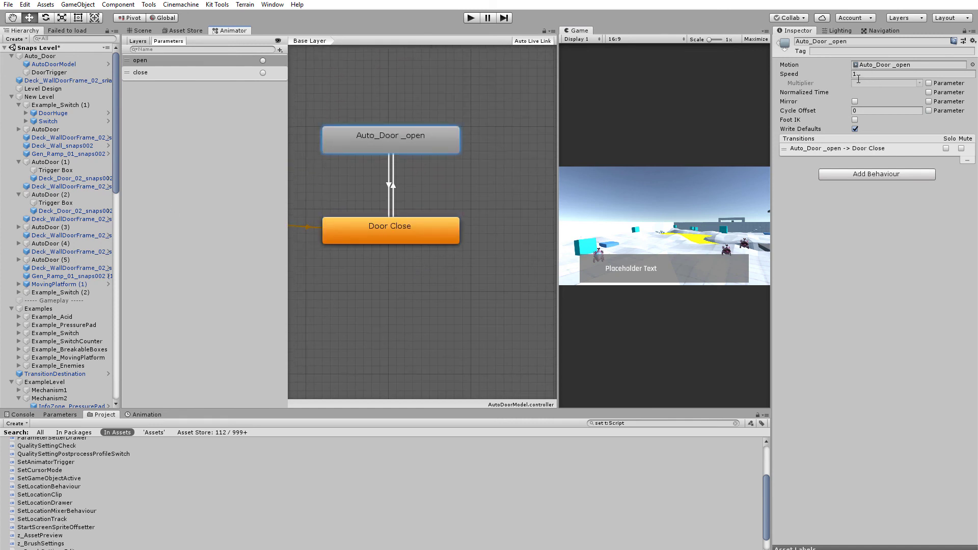
left_click(393, 240)
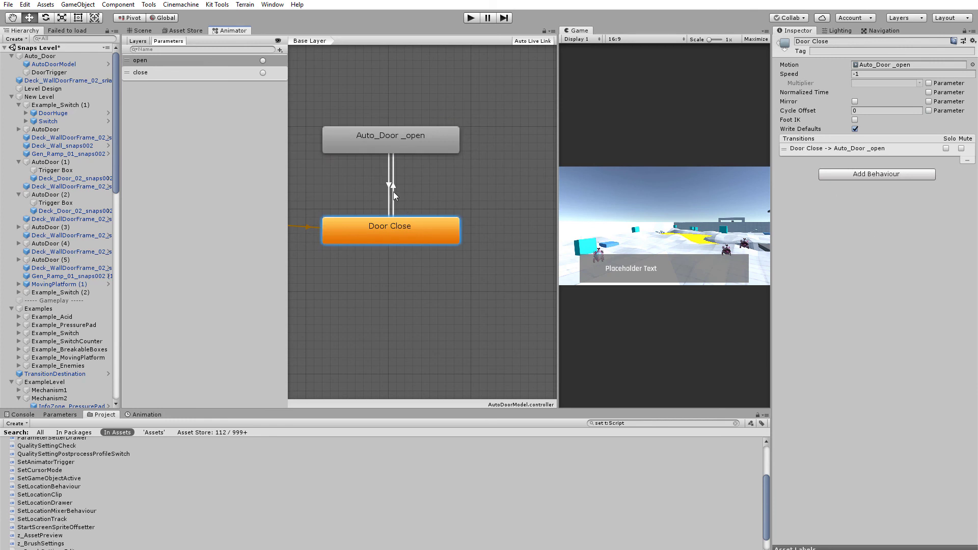
Inspect the transition from Door Close to Auto_Door _open and preview its animation.
left_click(393, 192)
left_click(781, 364)
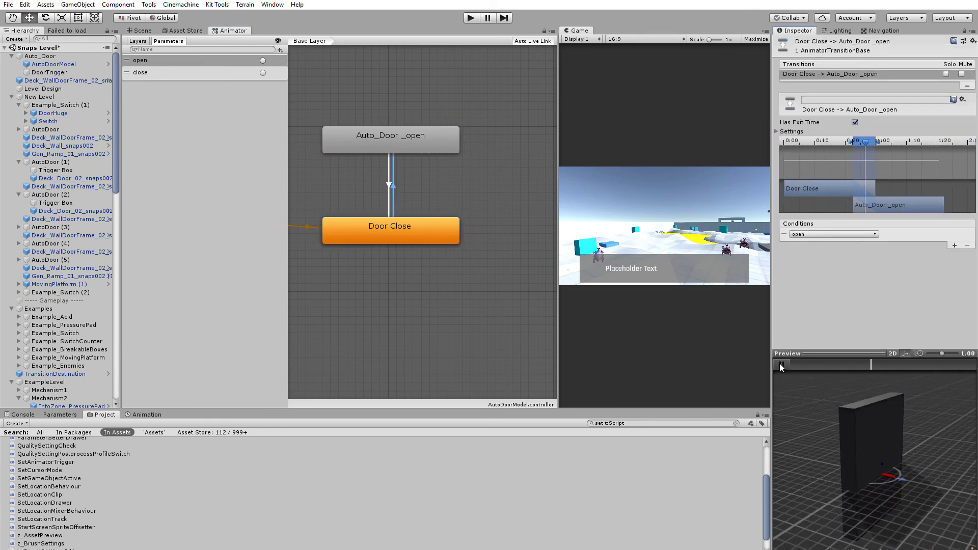
left_click(780, 364)
Remove the Game Command Receiver with the empty Senders list from AutoDoorModel, keeping the one that holds the DoorTrigger senders.
left_click(56, 64)
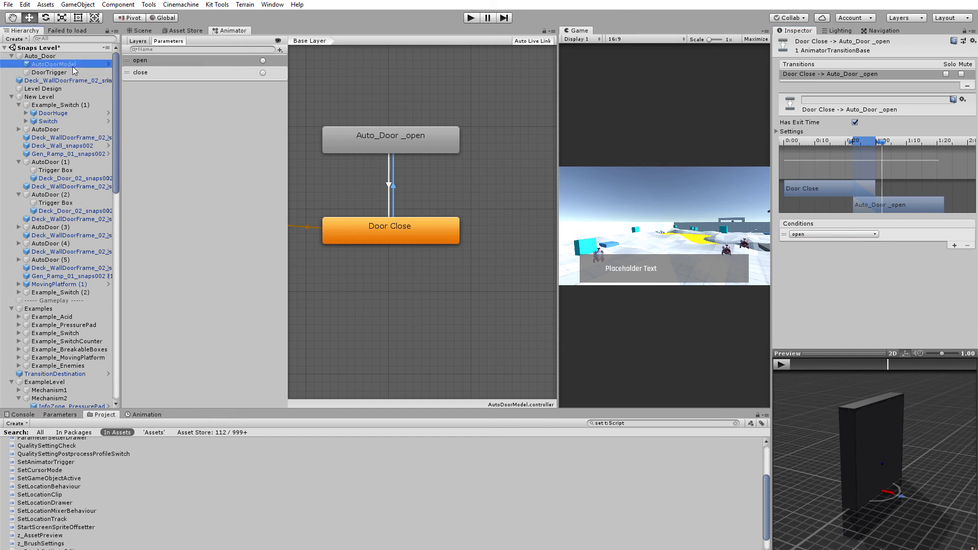
scroll(832, 320, "down", 3)
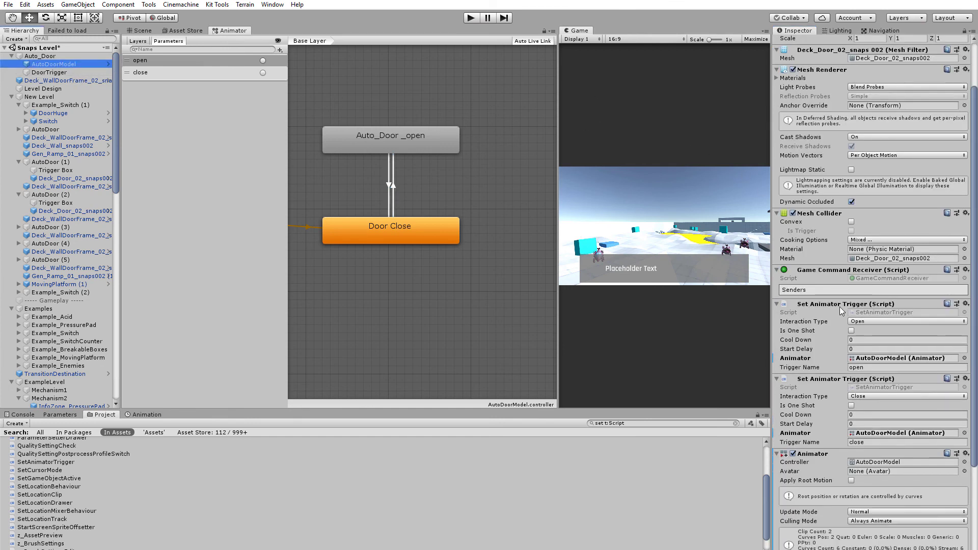
scroll(797, 280, "down", 6)
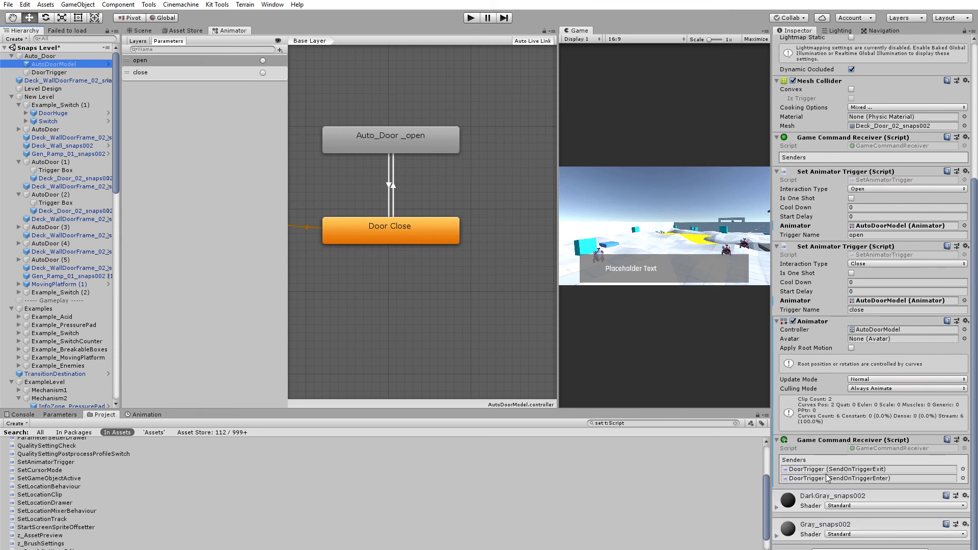
left_click(966, 138)
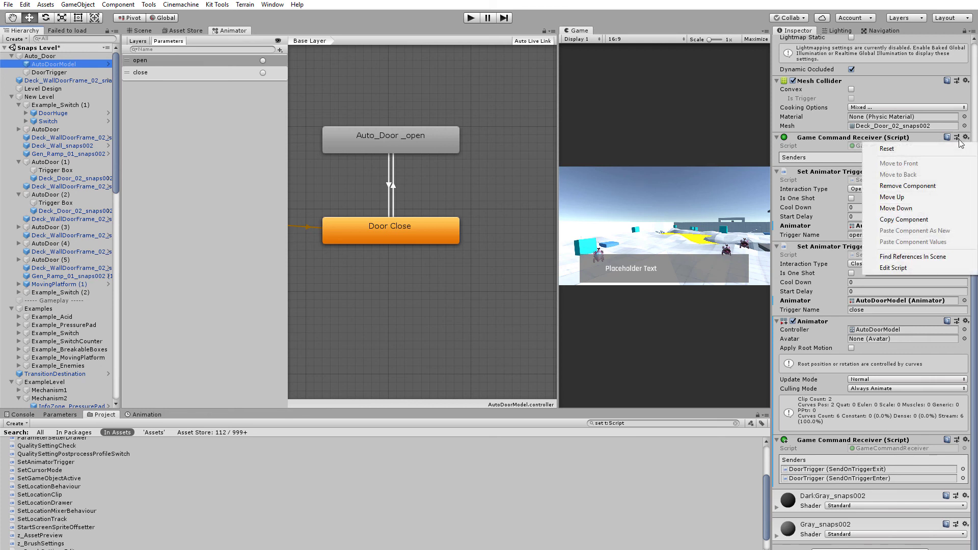
left_click(899, 185)
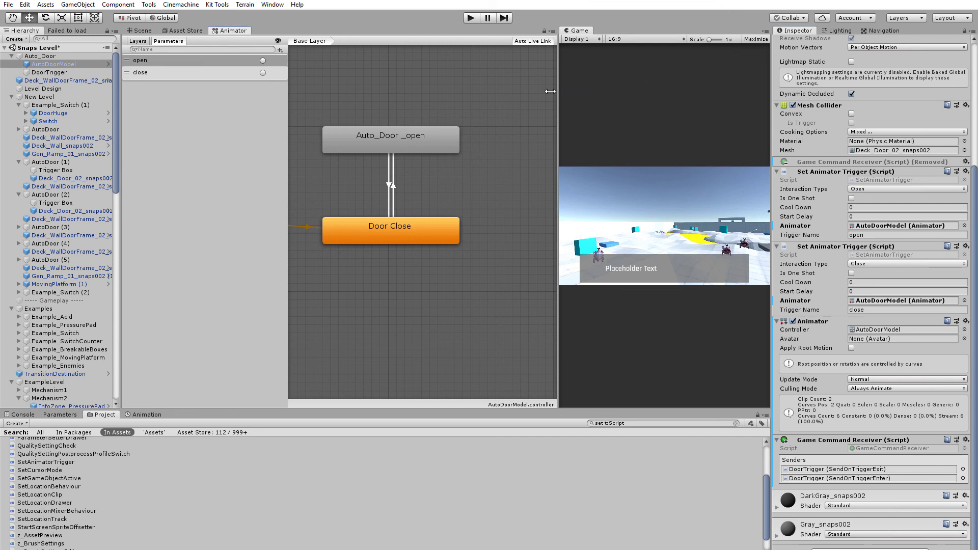
Run the level in play mode and walk the character up to and away from the automatic door to test it.
left_click_drag(559, 95, 459, 86)
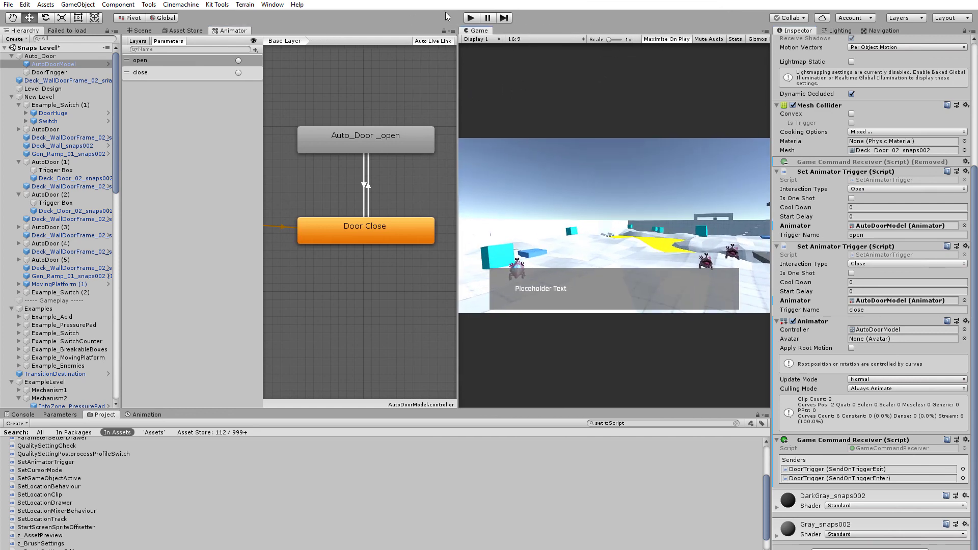
left_click(470, 18)
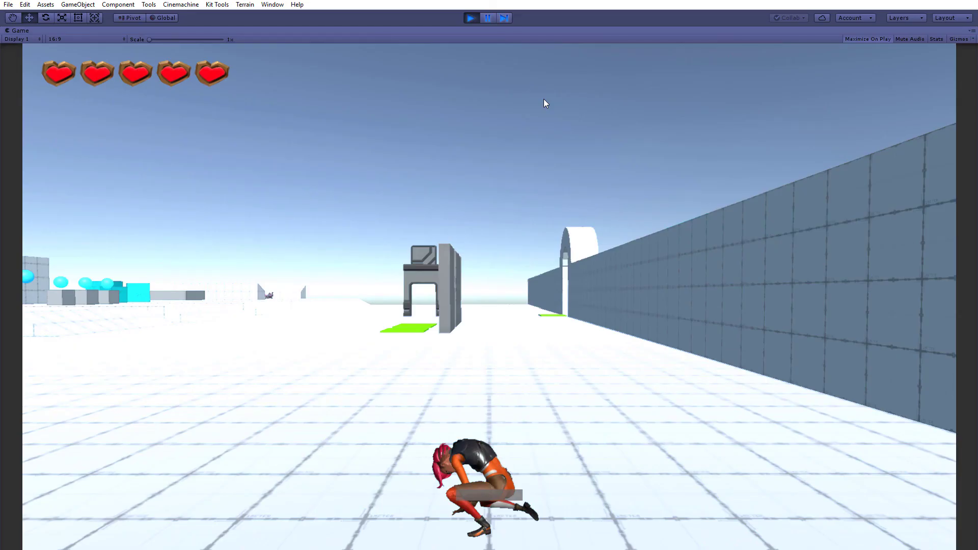
key("w")
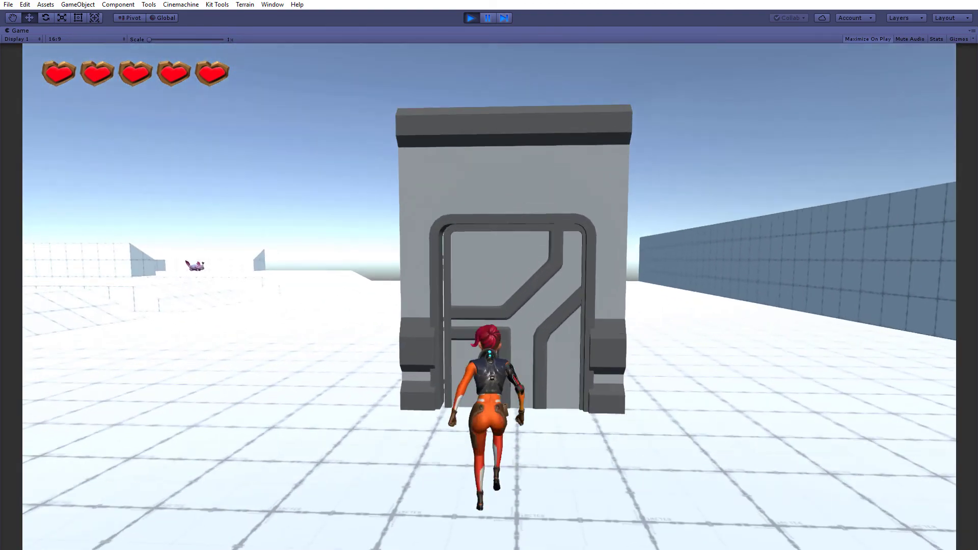
key("w")
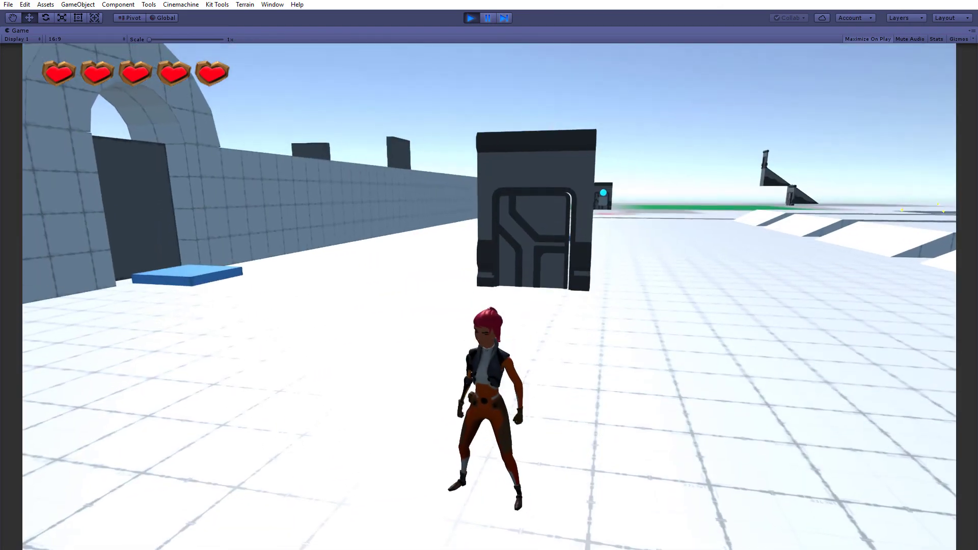
key("w")
key("w")
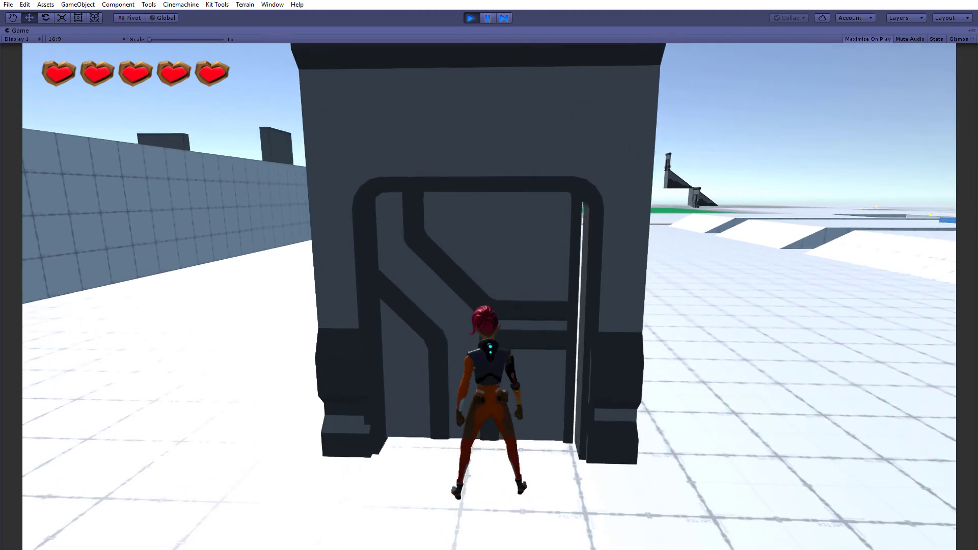
key("w")
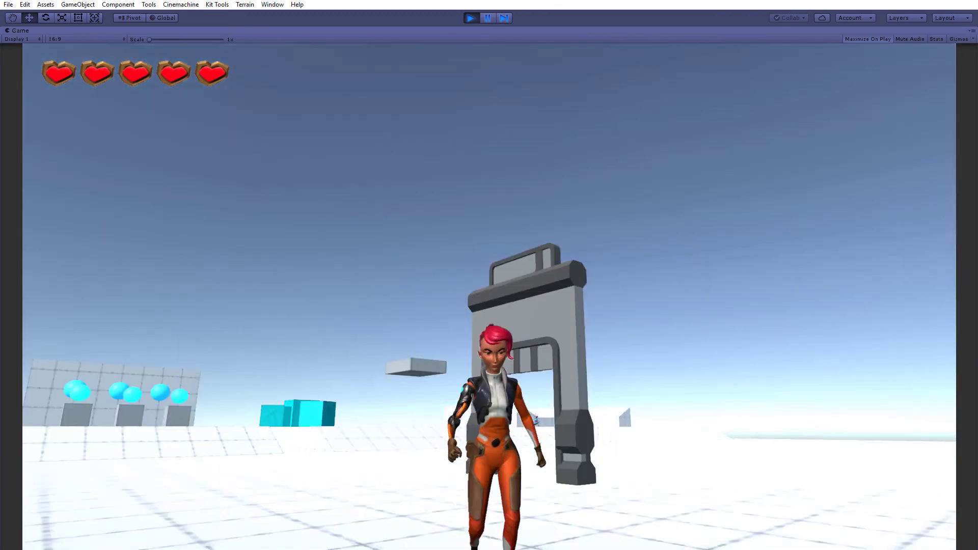